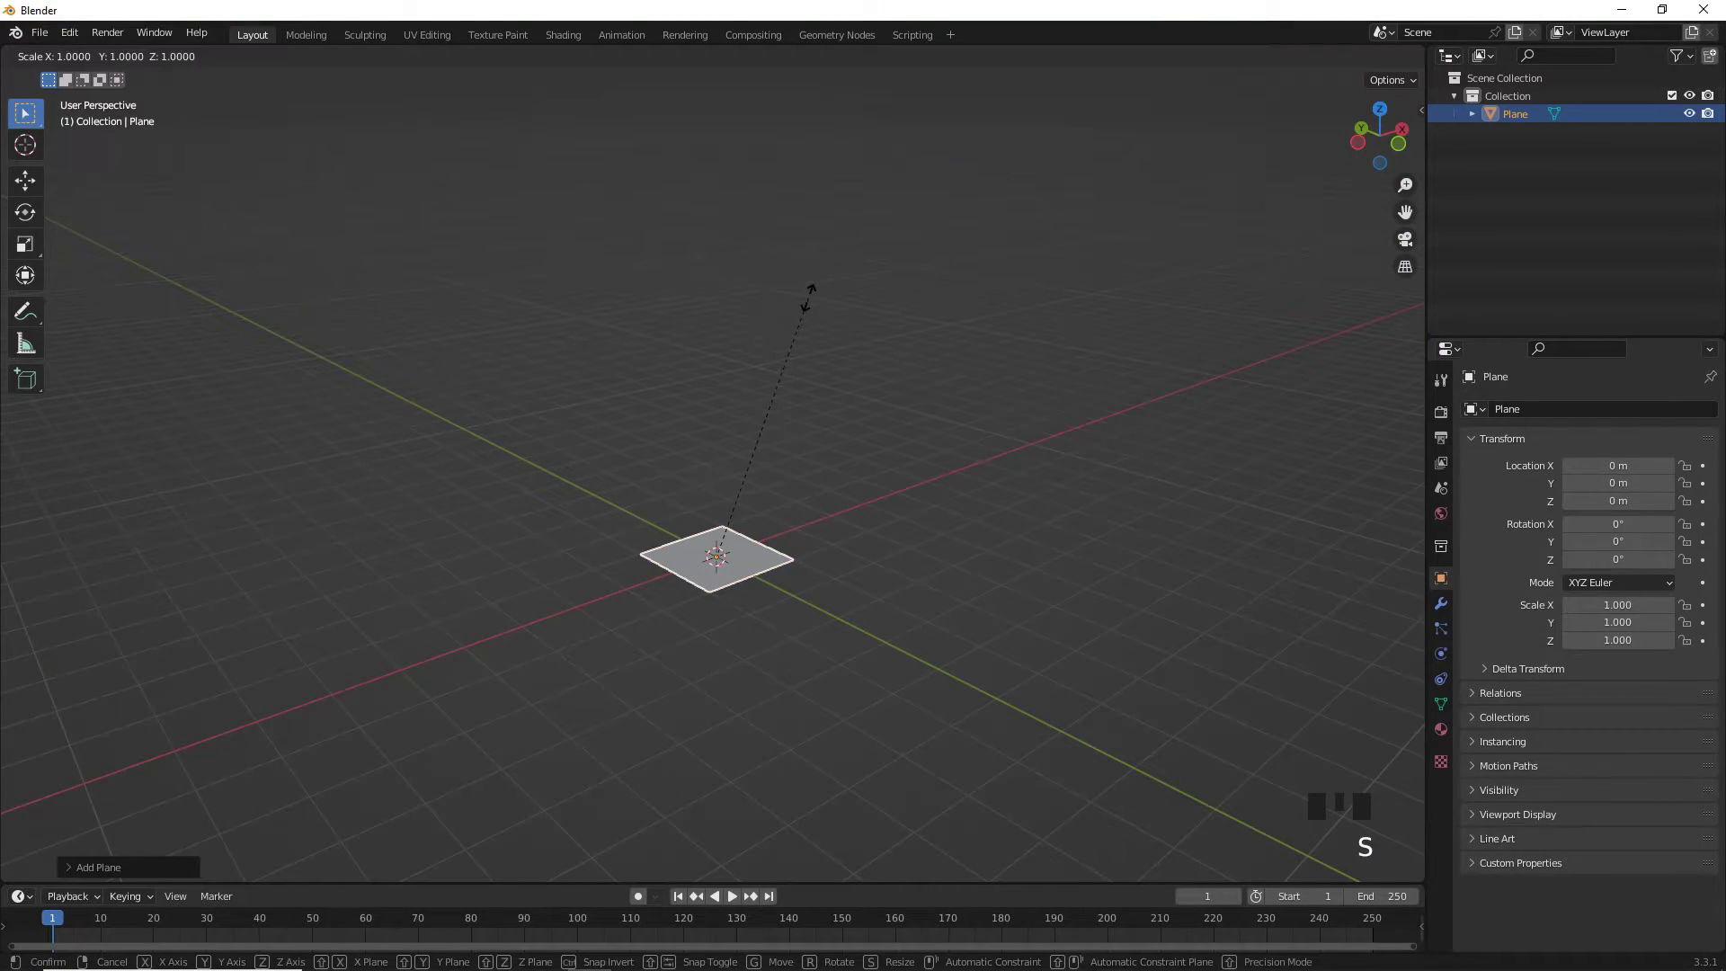
# - Scale the plane uniformly by a factor of 10
pyautogui.write('10')
pyautogui.click(809, 298)
pyautogui.scroll(-4, 791, 333)
# - Extrude the plane's back edge straight upward to form a tall vertical backdrop wall
pyautogui.press('Tab')
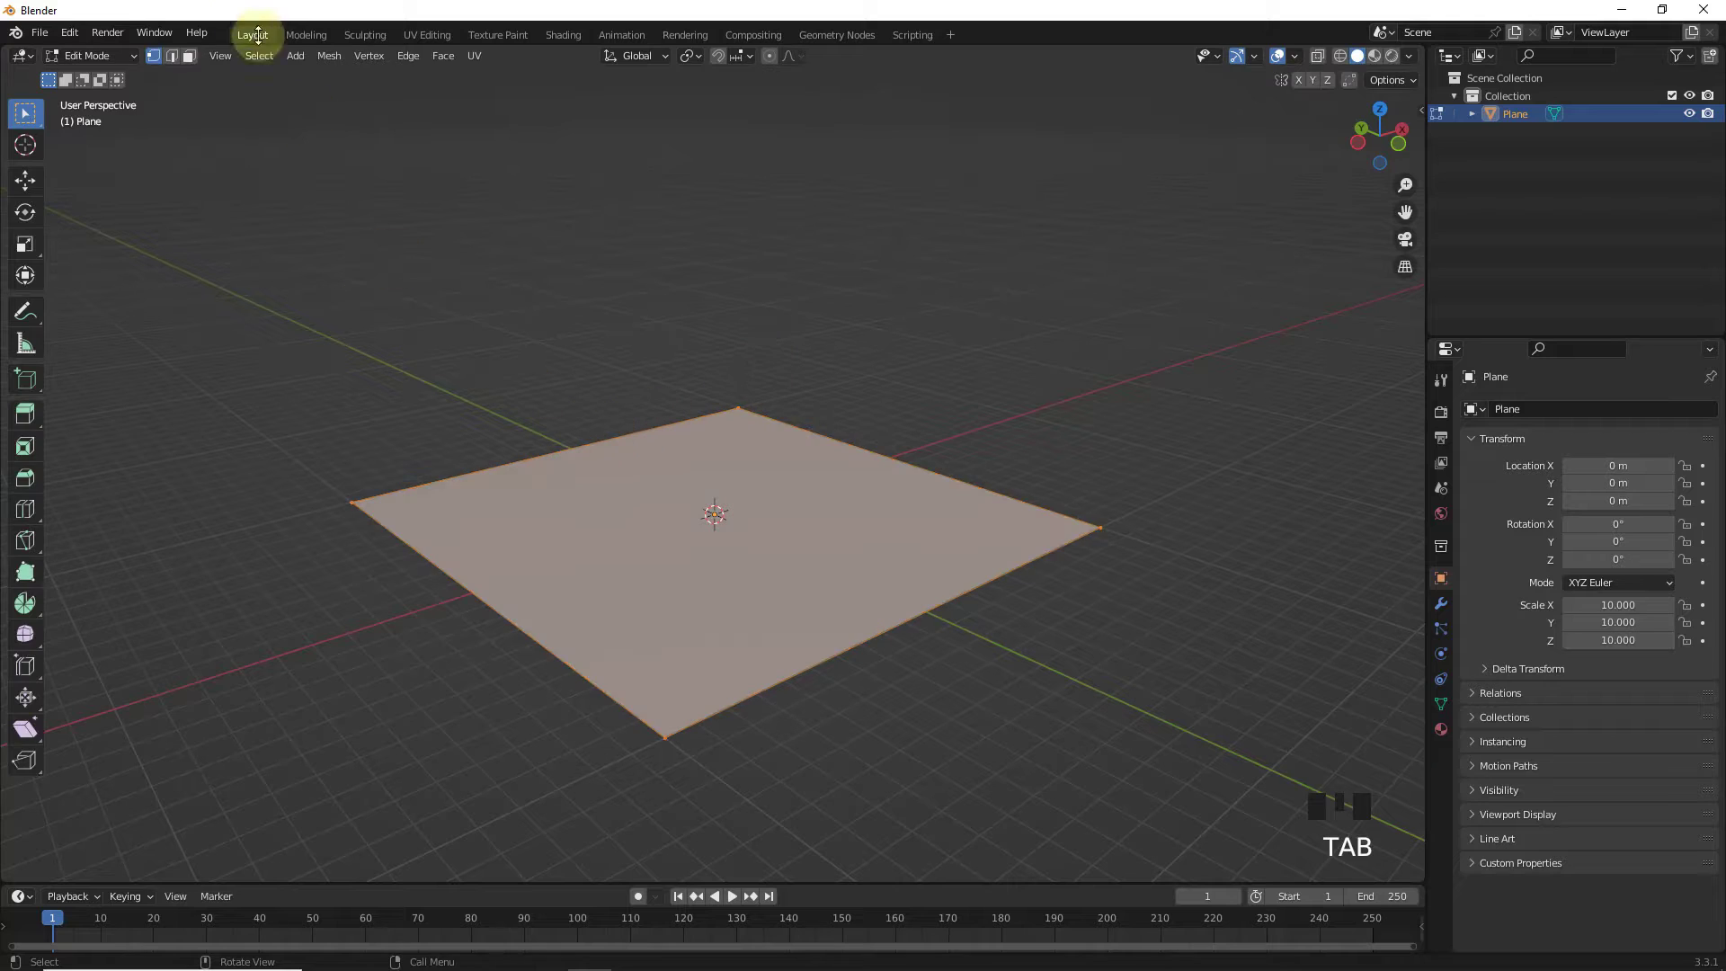
pyautogui.click(630, 440)
pyautogui.scroll(-2, 751, 424)
pyautogui.press('e')
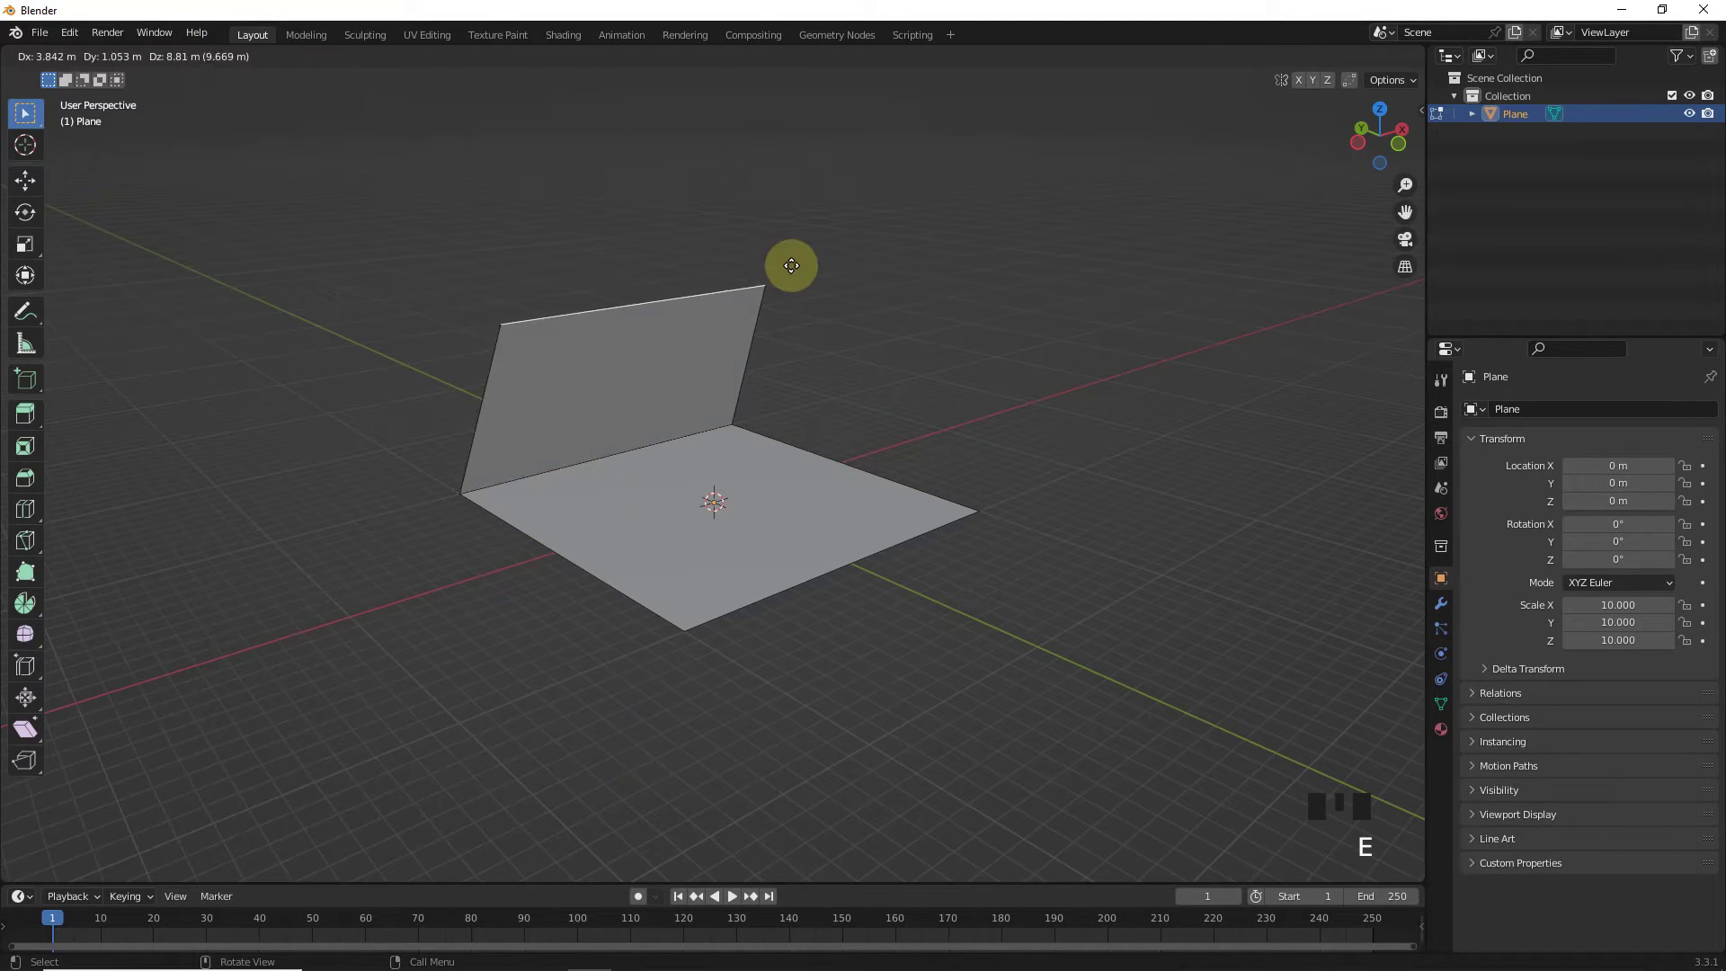
pyautogui.click(793, 109)
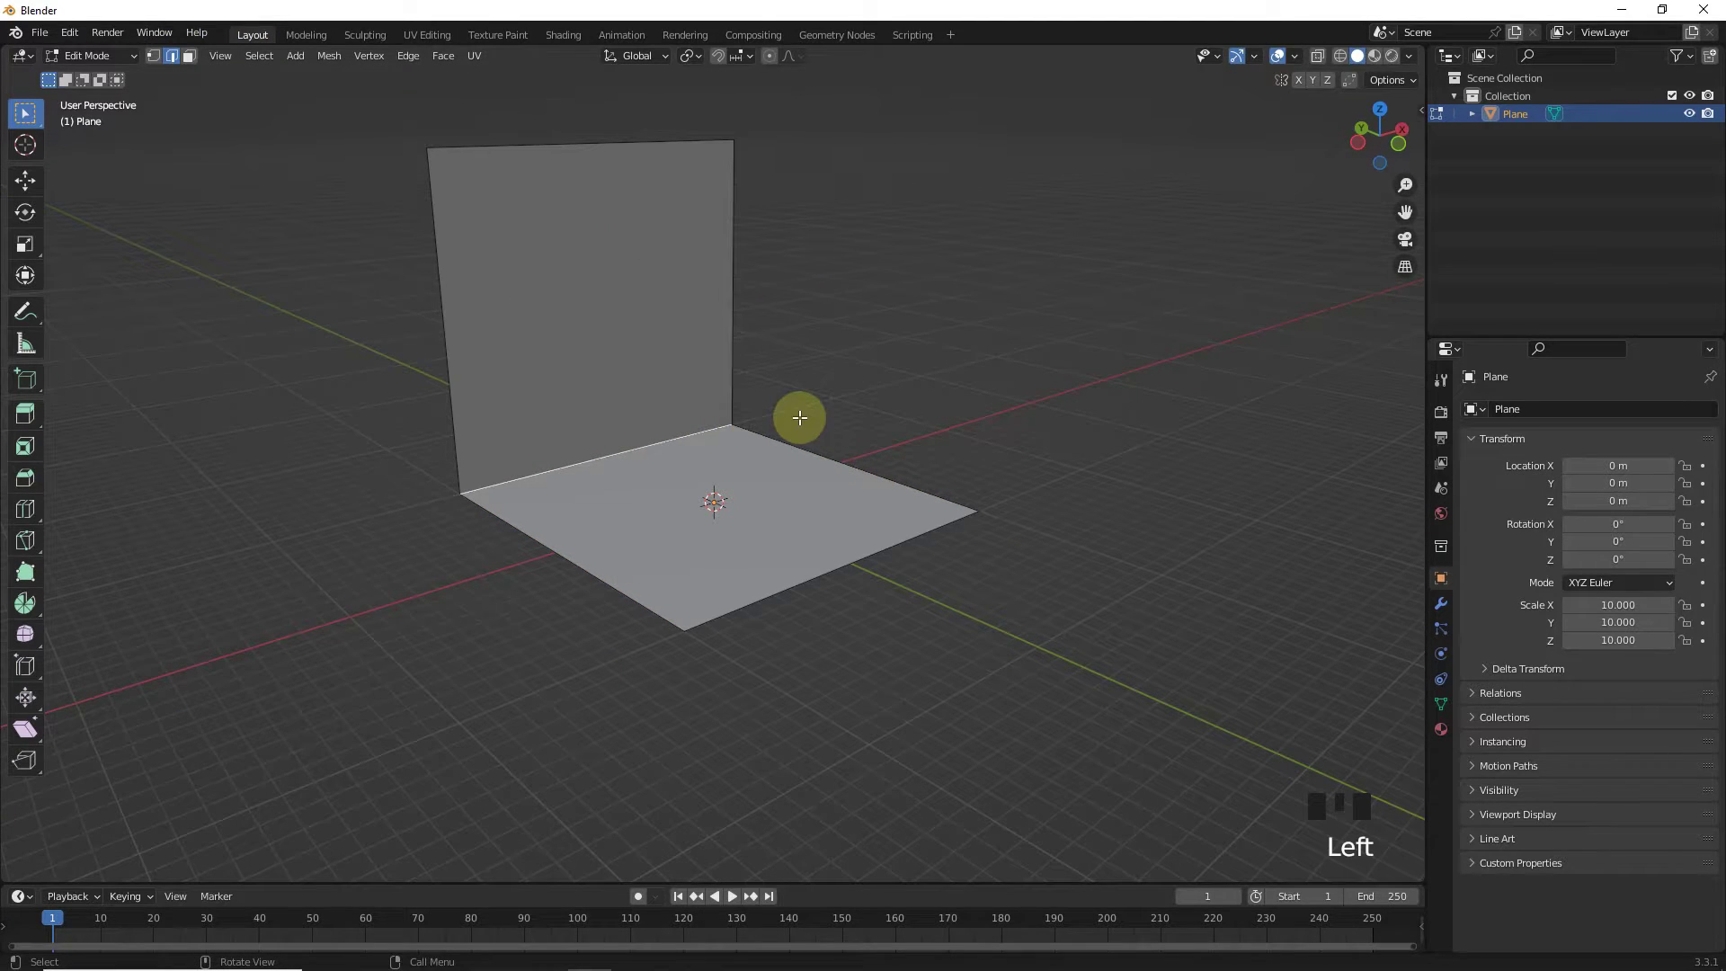
# - Bevel the edge between floor and wall about 0.386 m wide with 10 segments
pyautogui.hotkey('ctrl', 'b')
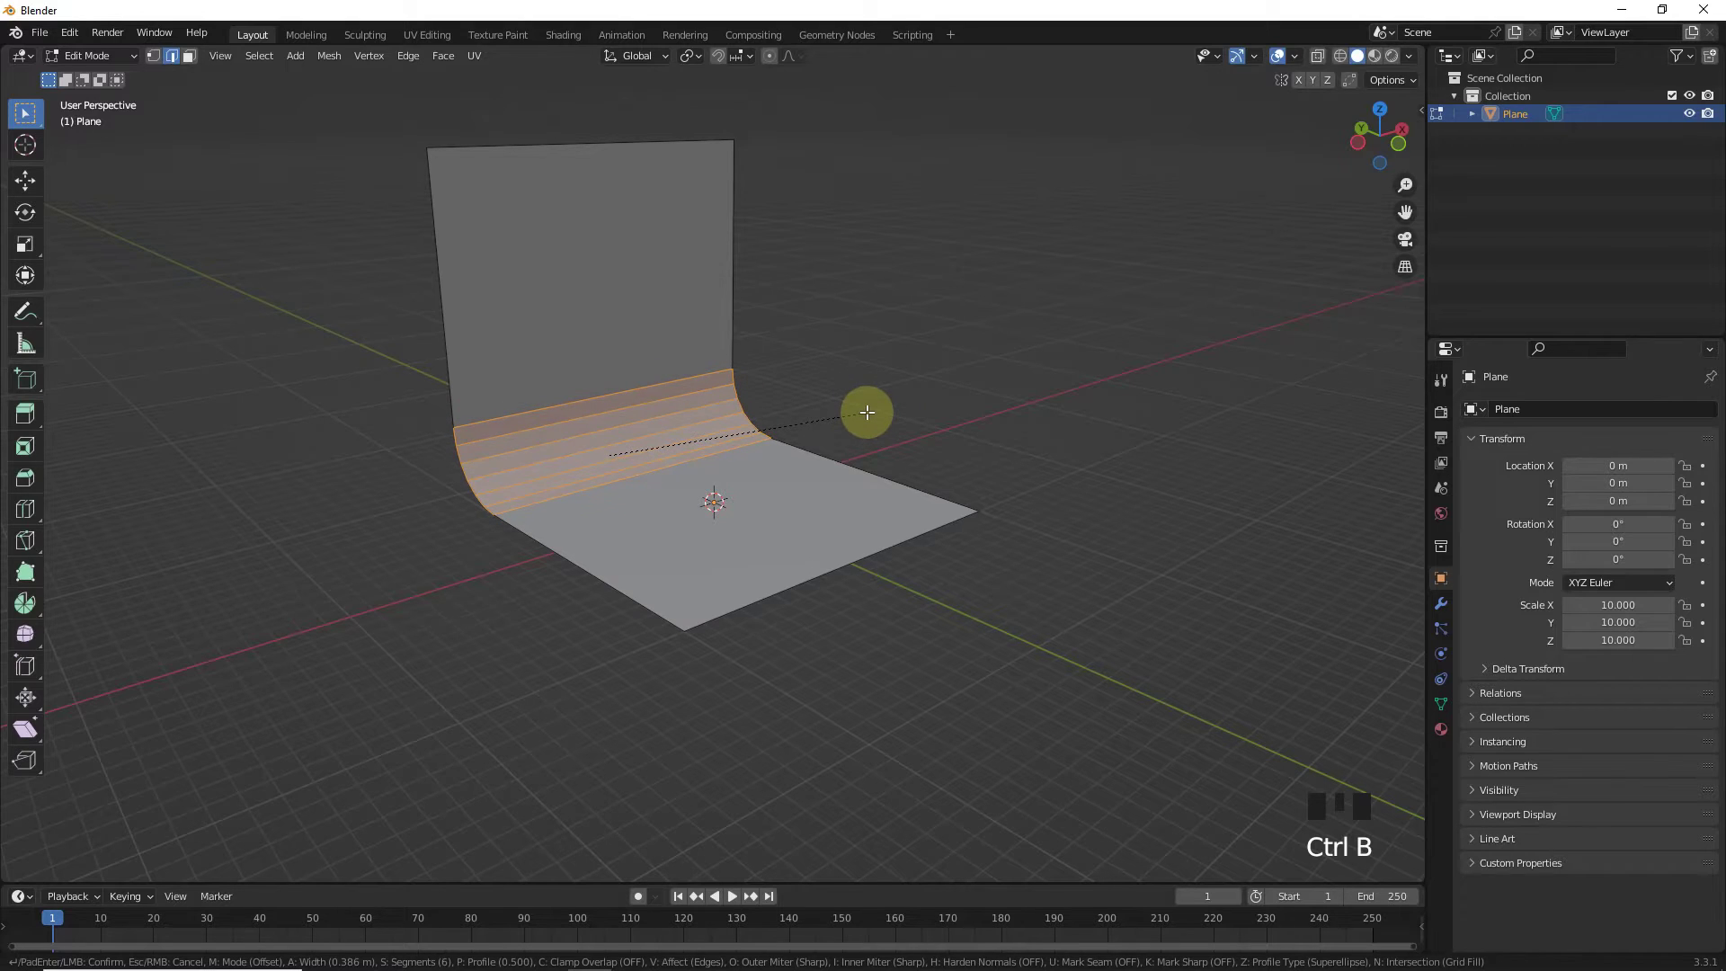
pyautogui.click(868, 412)
pyautogui.click(54, 868)
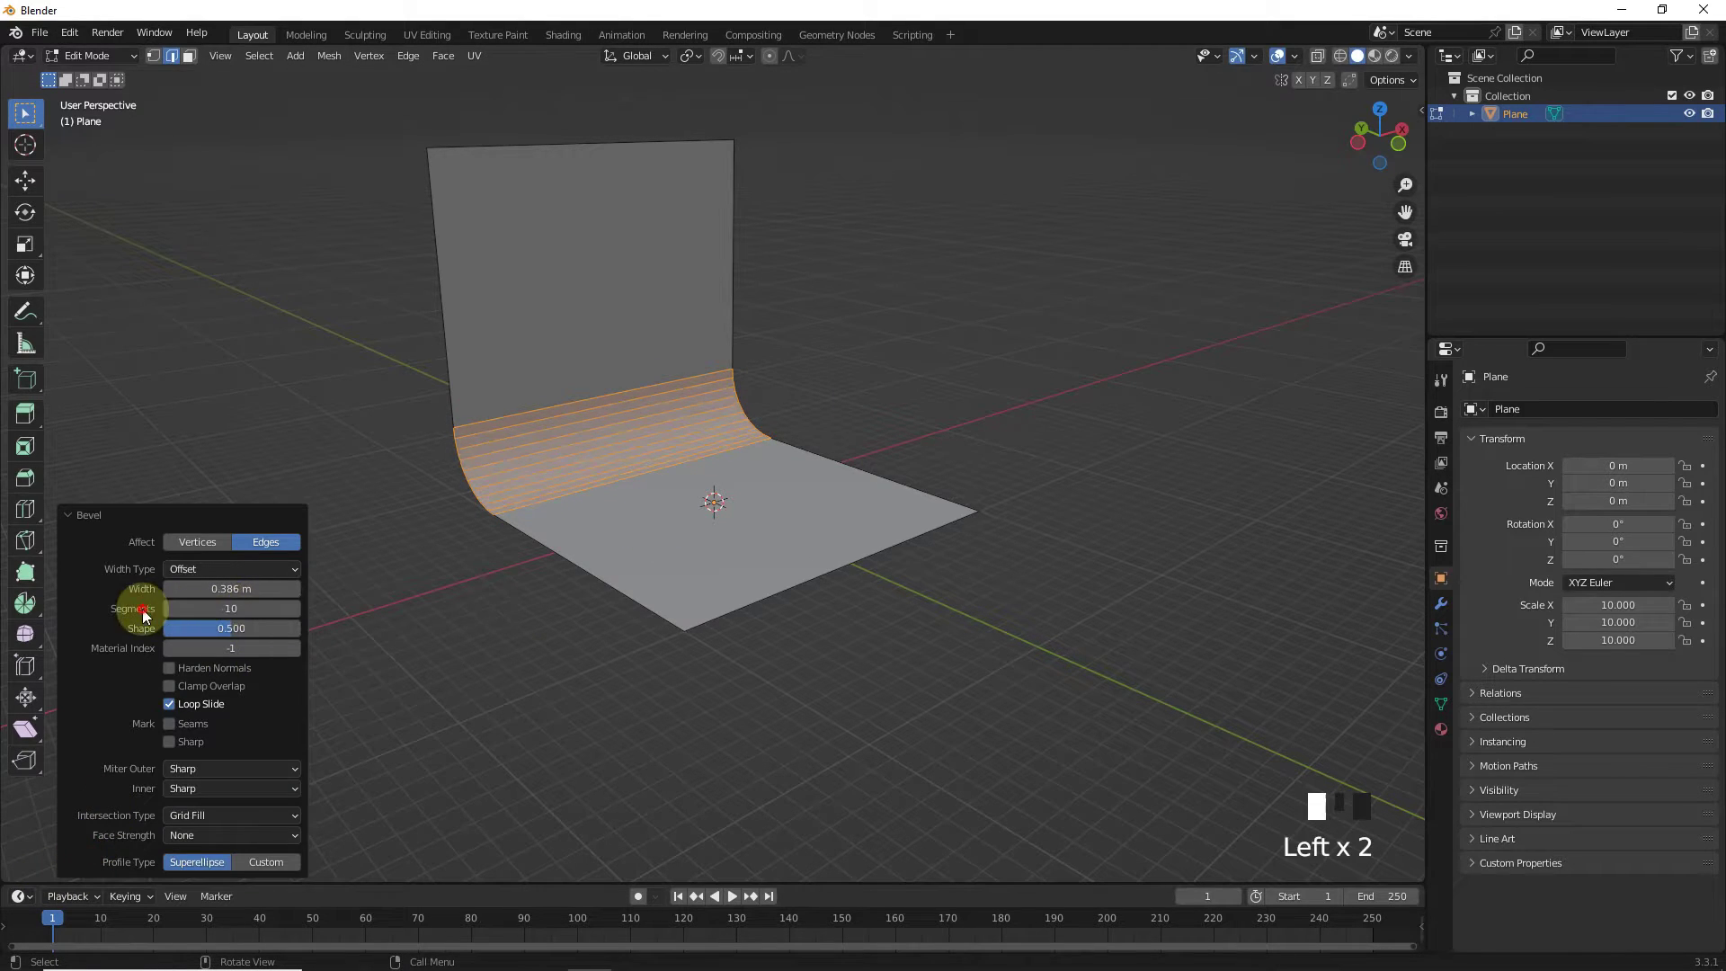
# - Leave mesh editing, shade the backdrop smooth and give it a new material
pyautogui.press('Tab')
pyautogui.moveTo(283, 61); pyautogui.dragTo(336, 446)
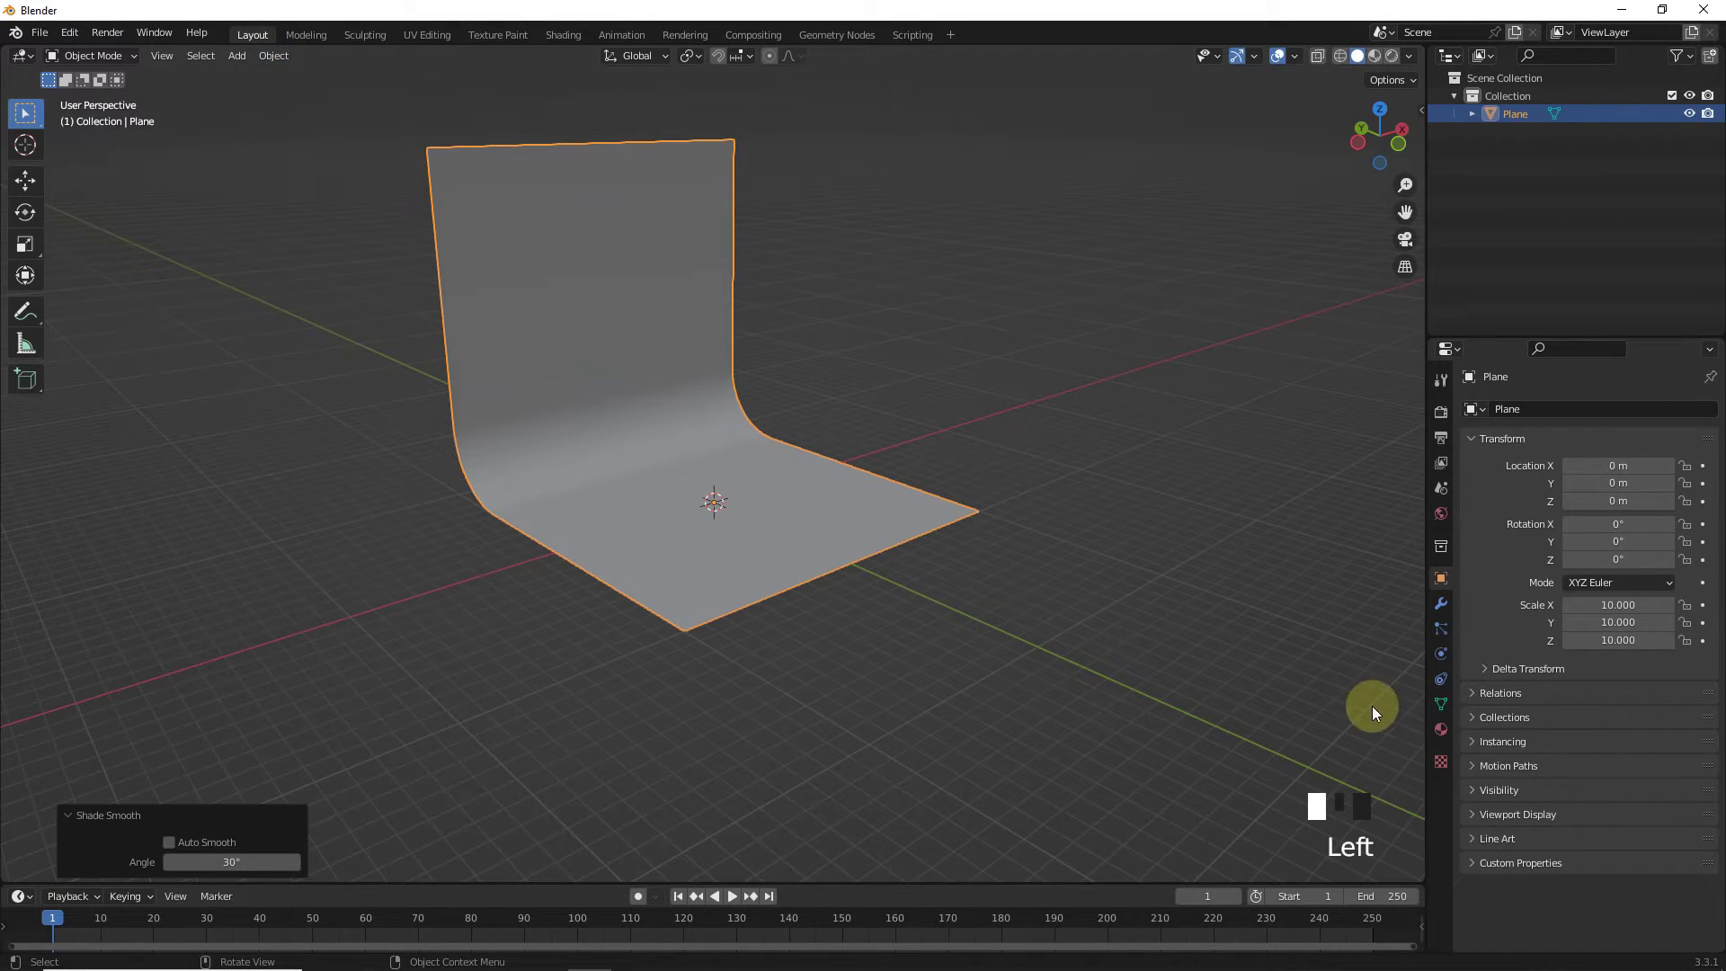
pyautogui.click(1441, 729)
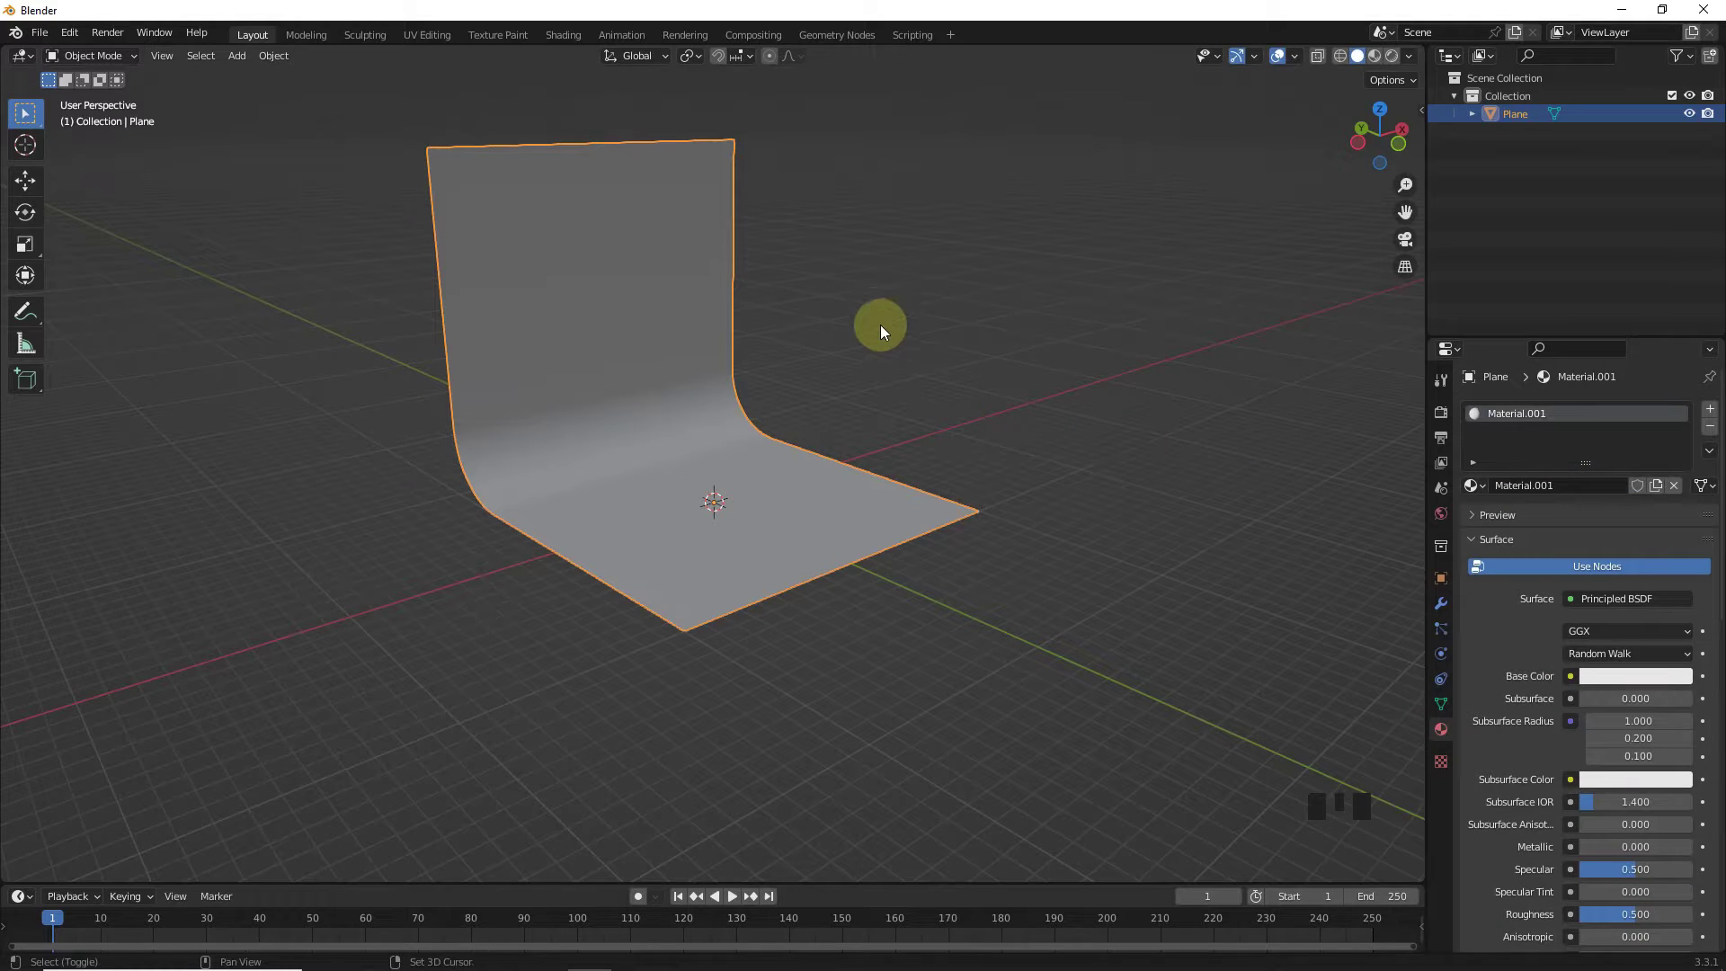
# - Add a UV sphere at the world origin and scale it down to about 0.141
pyautogui.hotkey('shift', 'a')
pyautogui.moveTo(863, 310)
pyautogui.click(958, 364)
pyautogui.press('KP_Decimal')
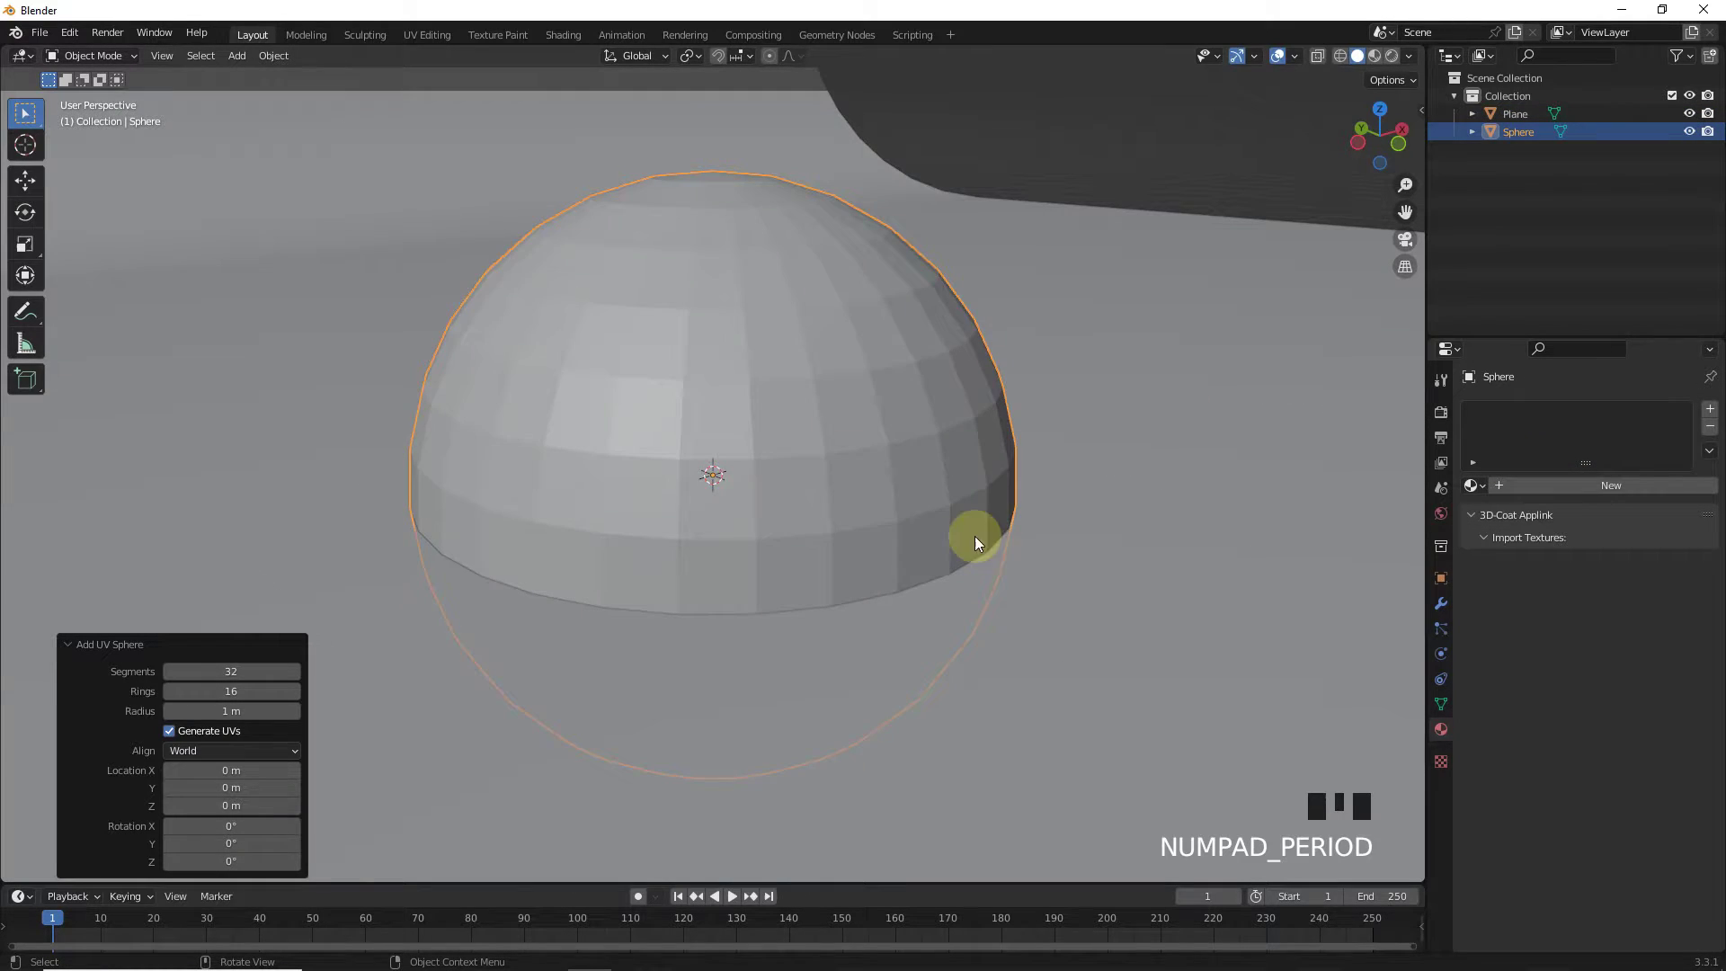
pyautogui.press('s')
pyautogui.click(765, 504)
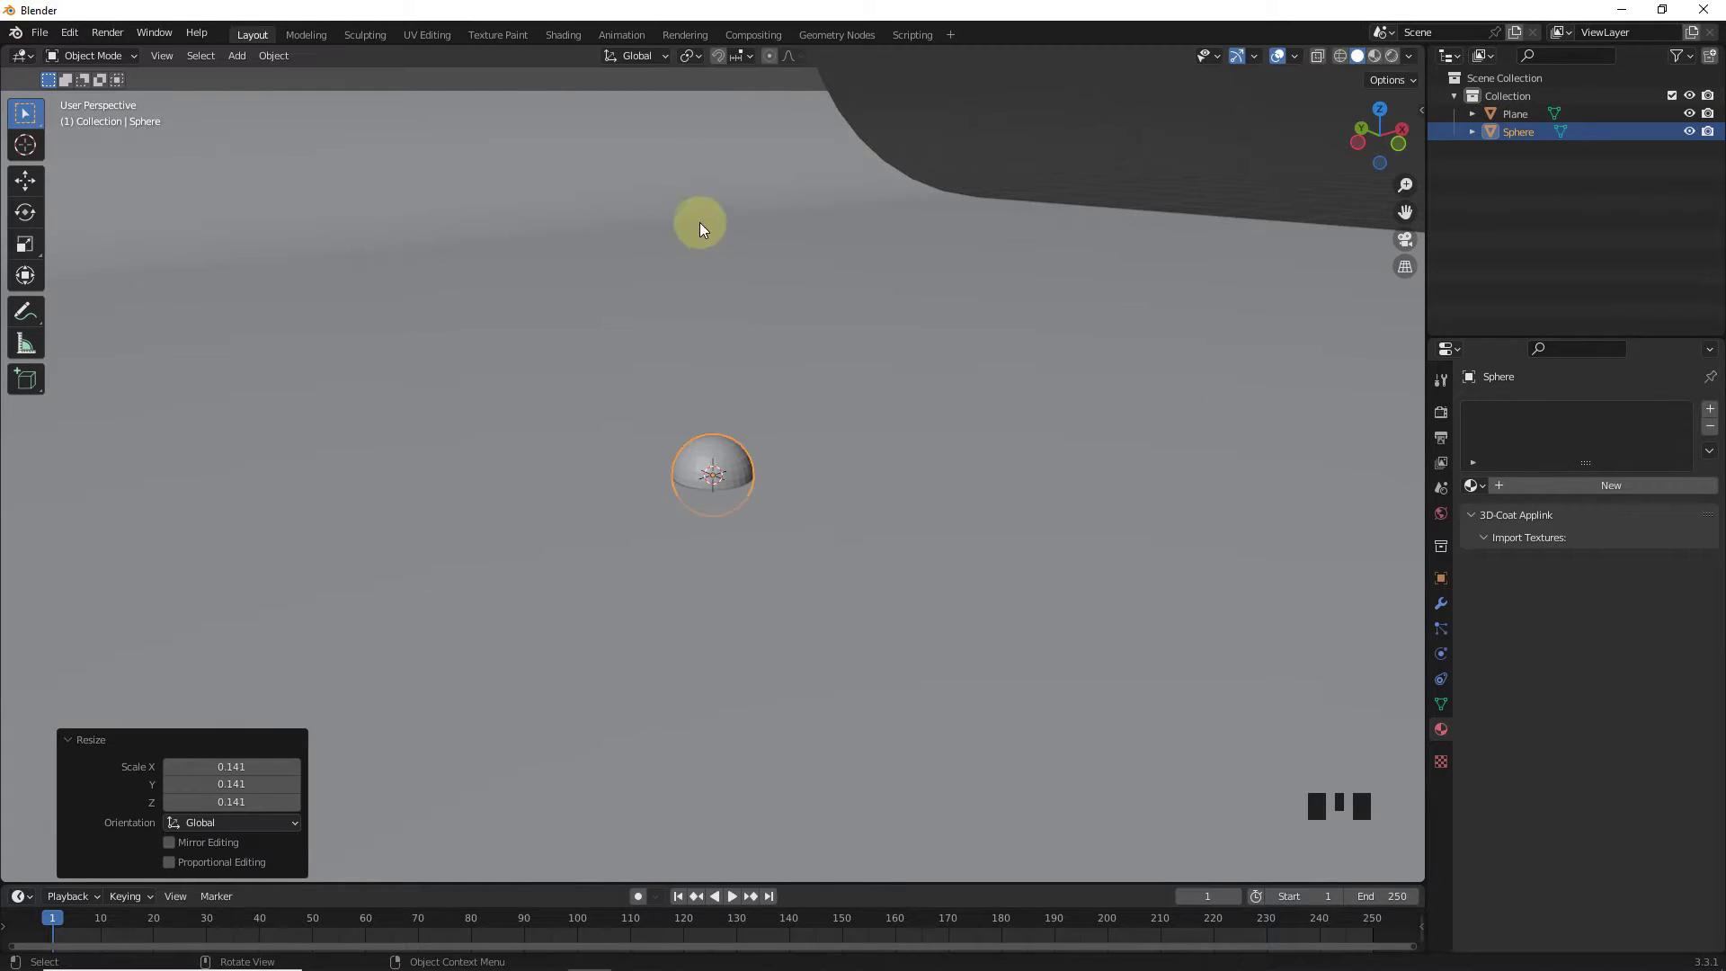
# - Enable snapping to Face Project and raise the sphere about 0.141 m so it rests on the floor
pyautogui.click(748, 56)
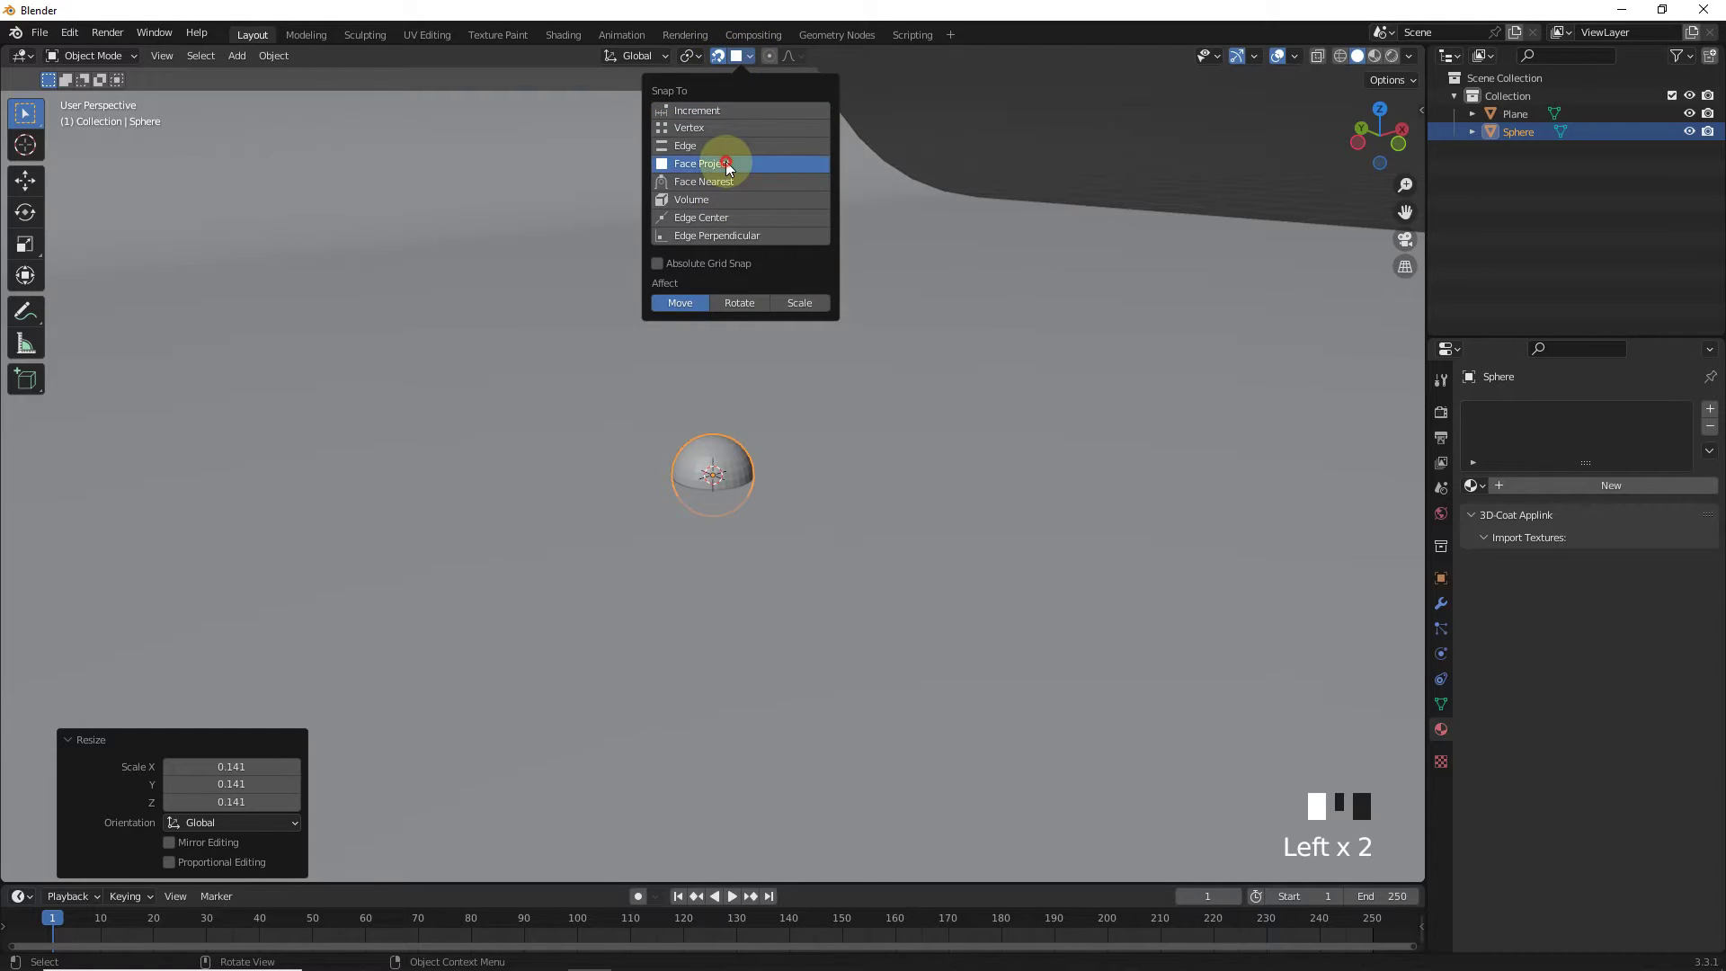
pyautogui.click(725, 159)
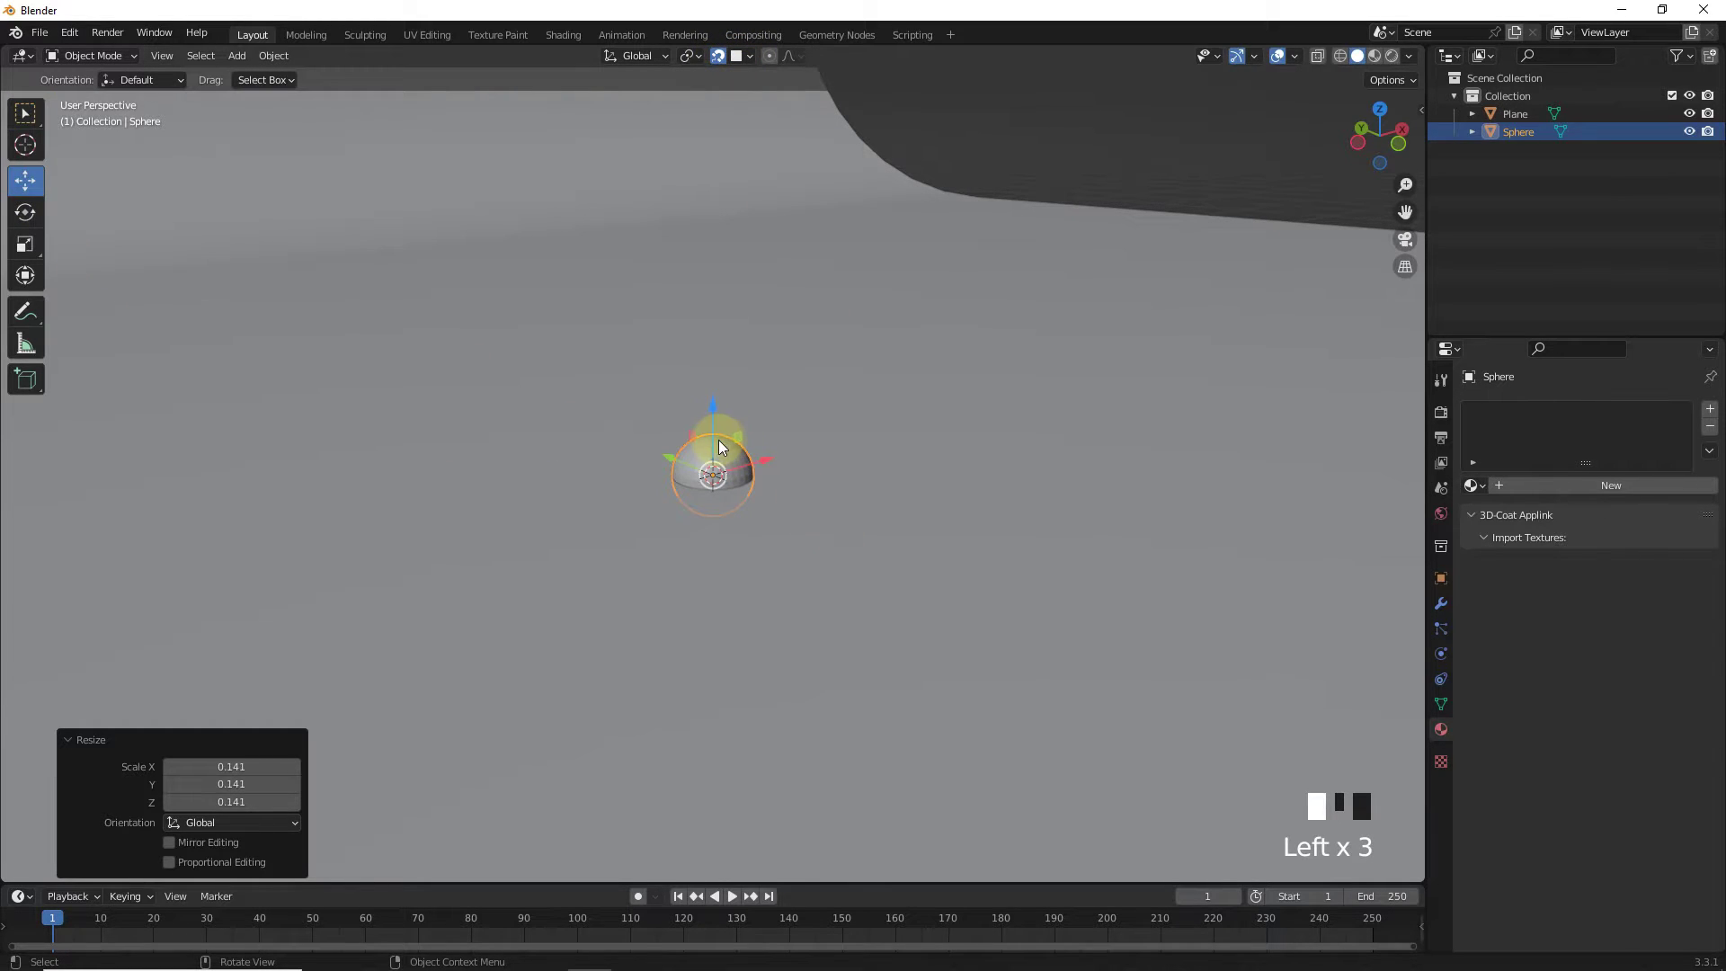
pyautogui.moveTo(719, 446); pyautogui.dragTo(908, 444)
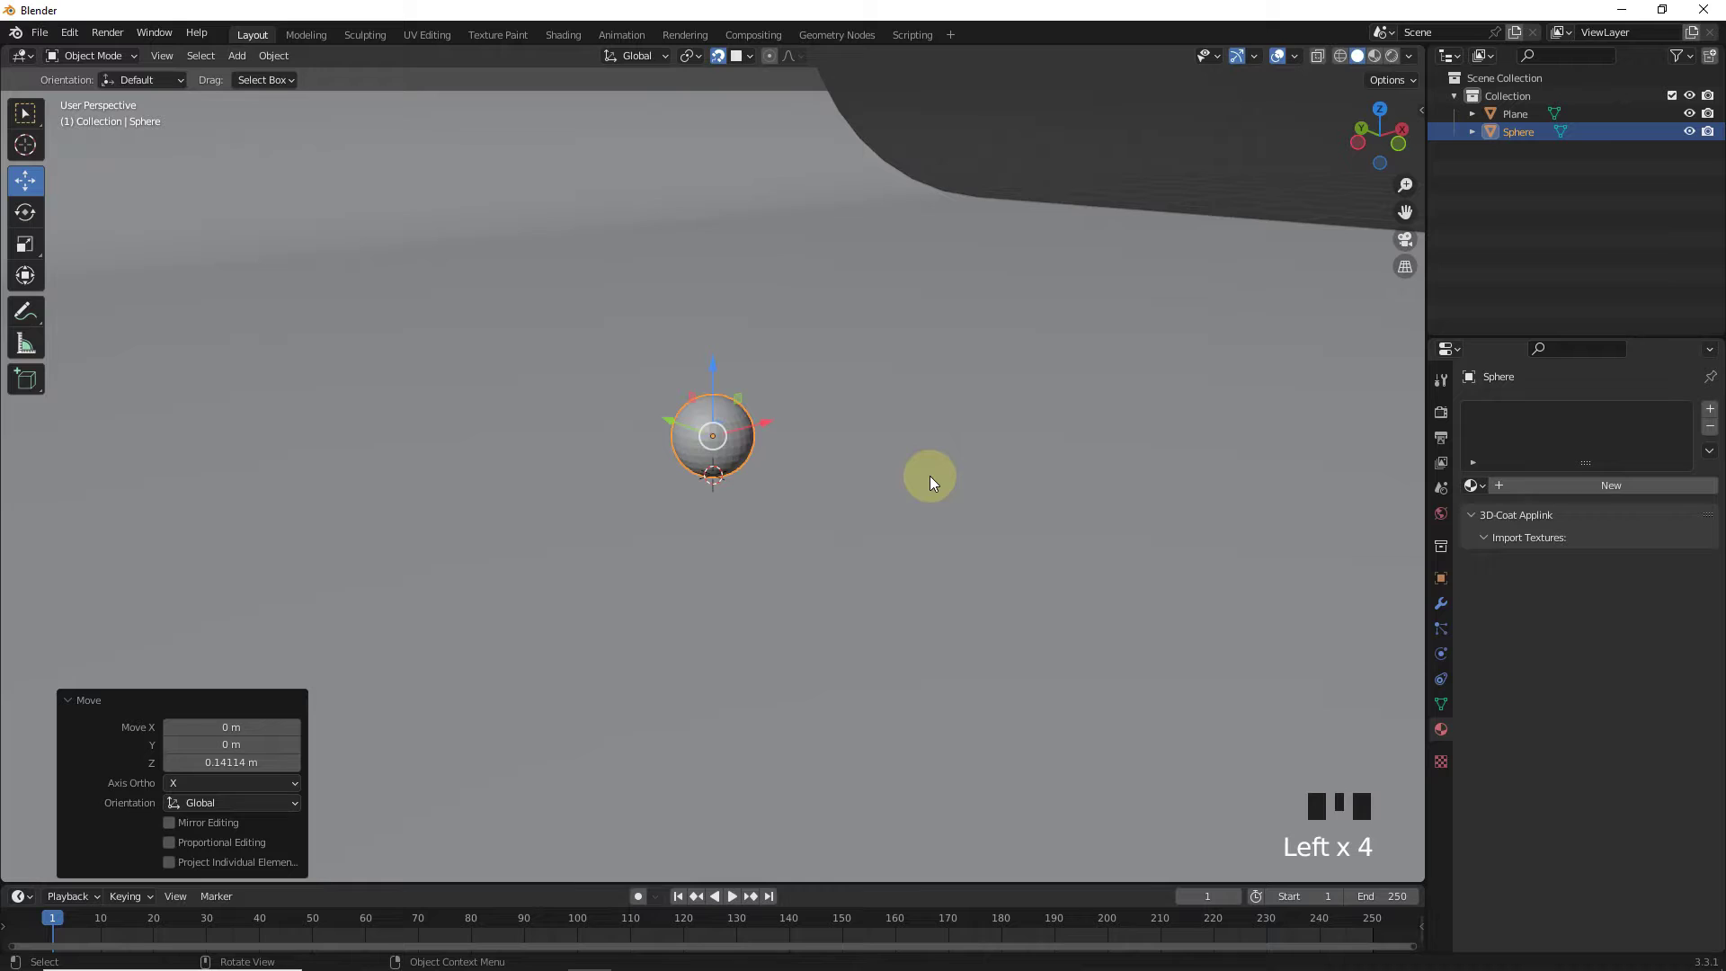
# - Turn snapping off and add an Array modifier to the sphere with count 20 and relative X offset 1.01
pyautogui.moveTo(930, 476); pyautogui.dragTo(1079, 494, button='middle')
pyautogui.click(1079, 494)
pyautogui.click(1440, 603)
pyautogui.click(1589, 409)
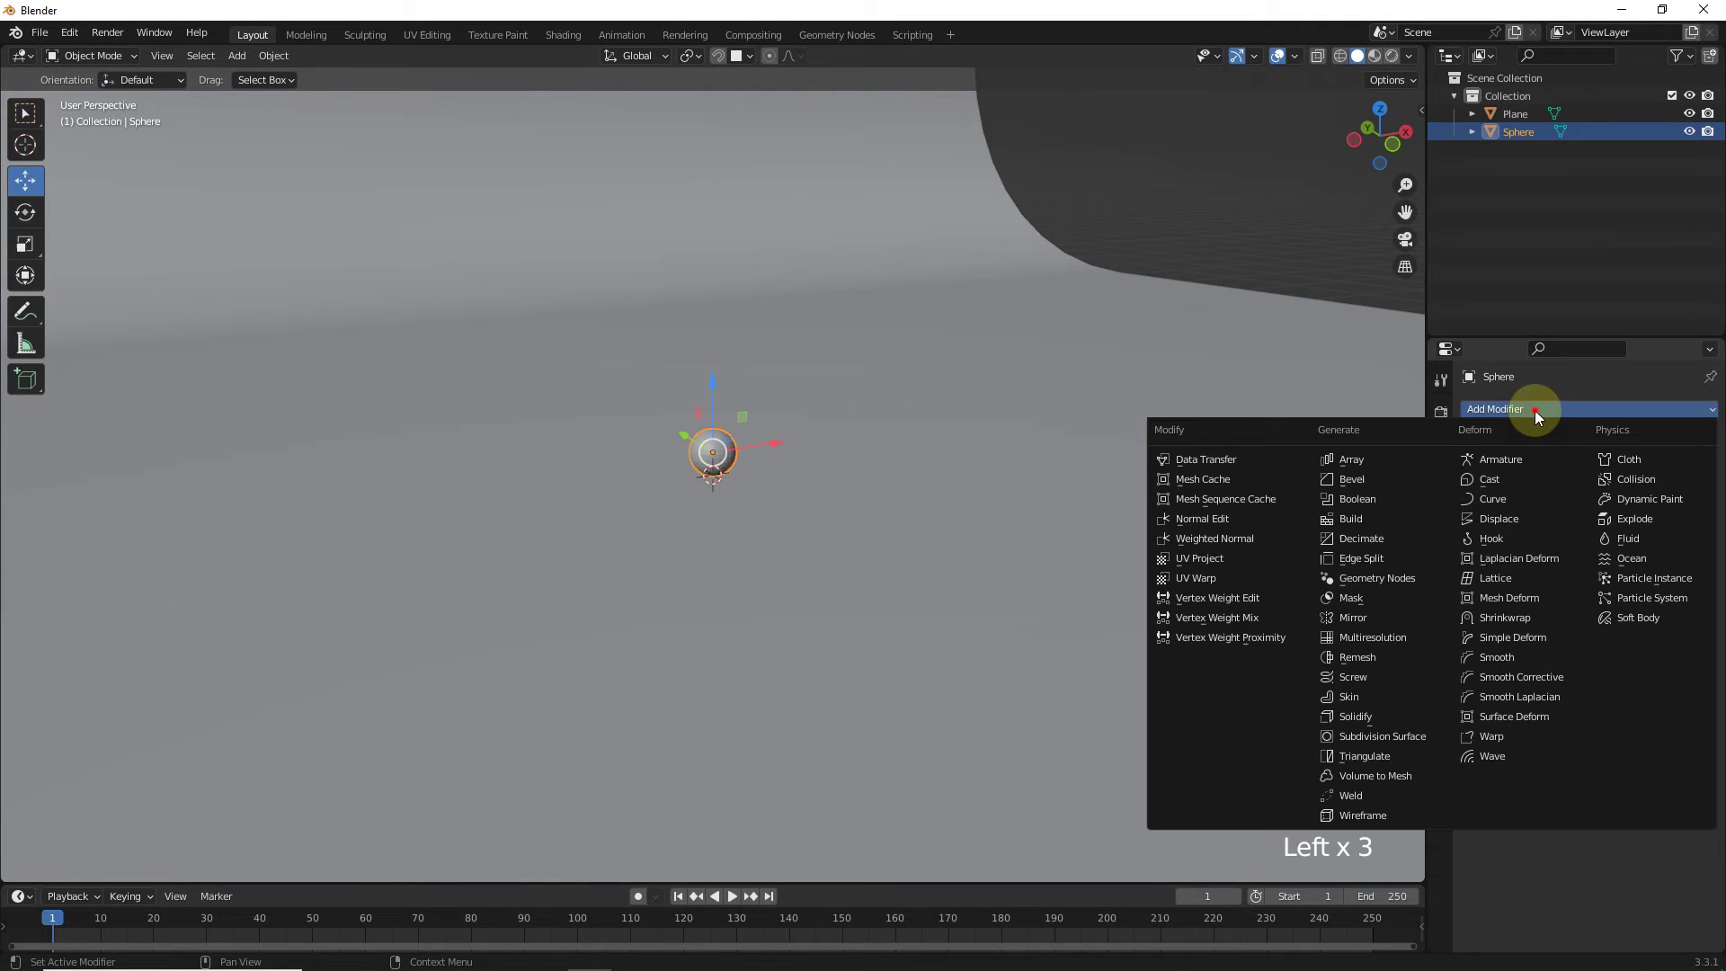
pyautogui.click(1395, 454)
pyautogui.click(1582, 488)
pyautogui.write('20')
pyautogui.click(1540, 483)
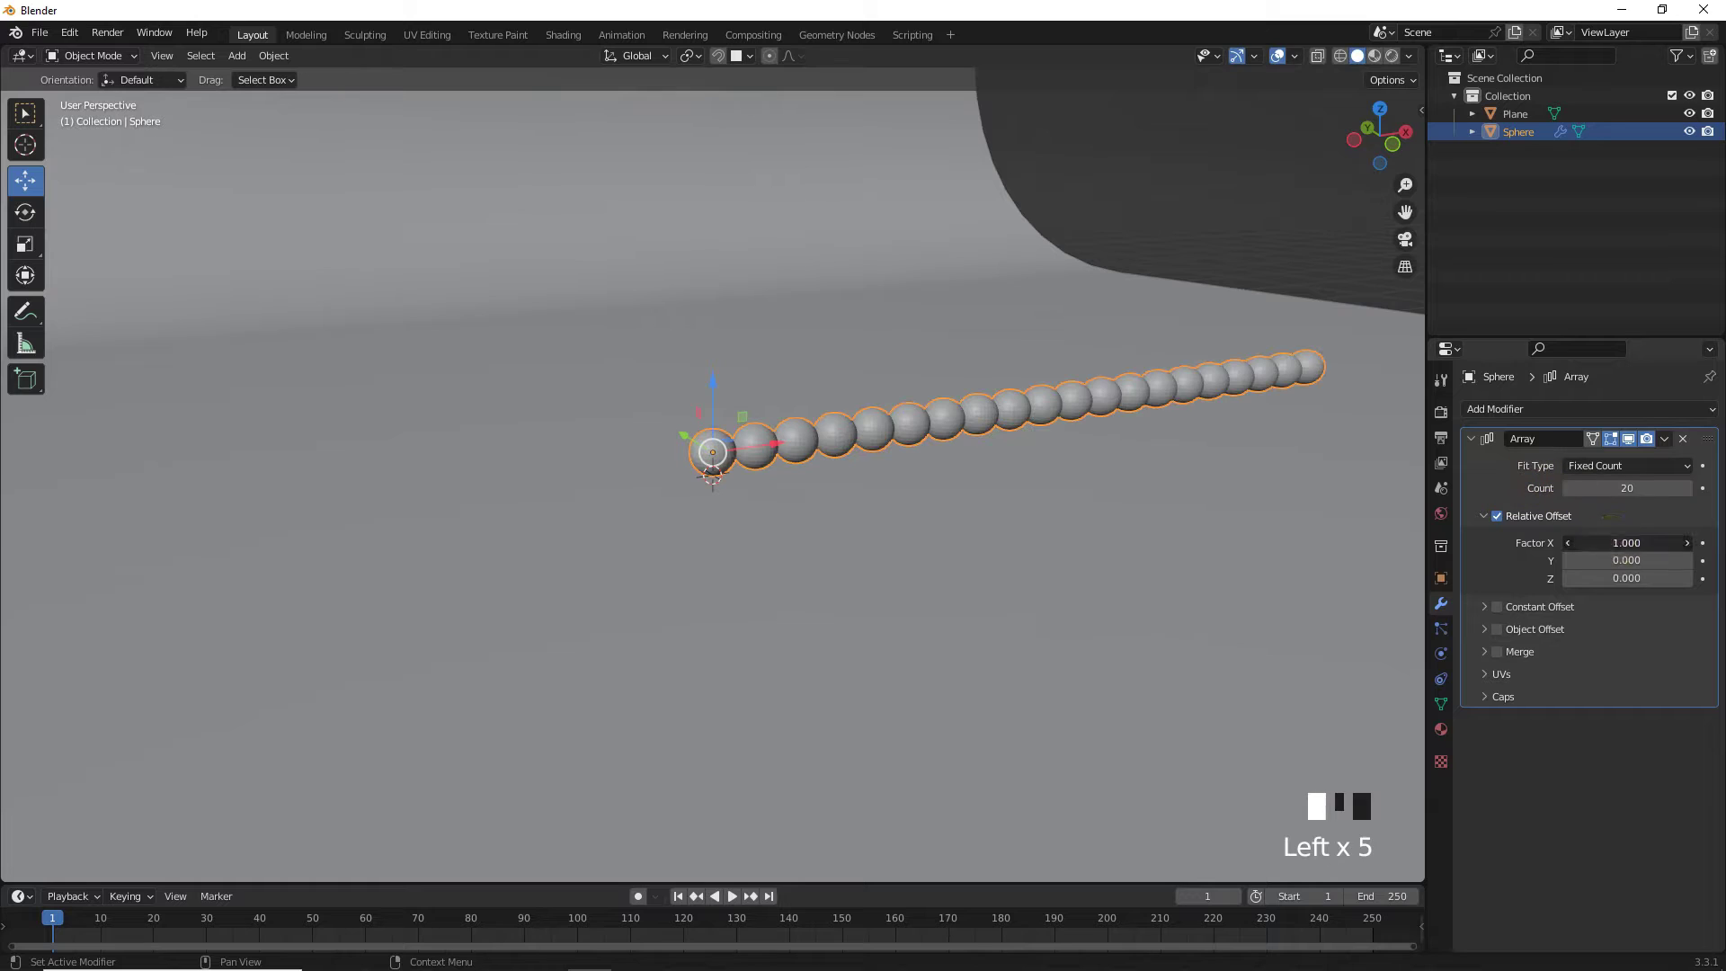
# - Add a second Array modifier with count 20 and relative offsets of 0 in X and 1.01 in Y
pyautogui.click(1559, 411)
pyautogui.click(1405, 455)
pyautogui.scroll(-3, 1610, 740)
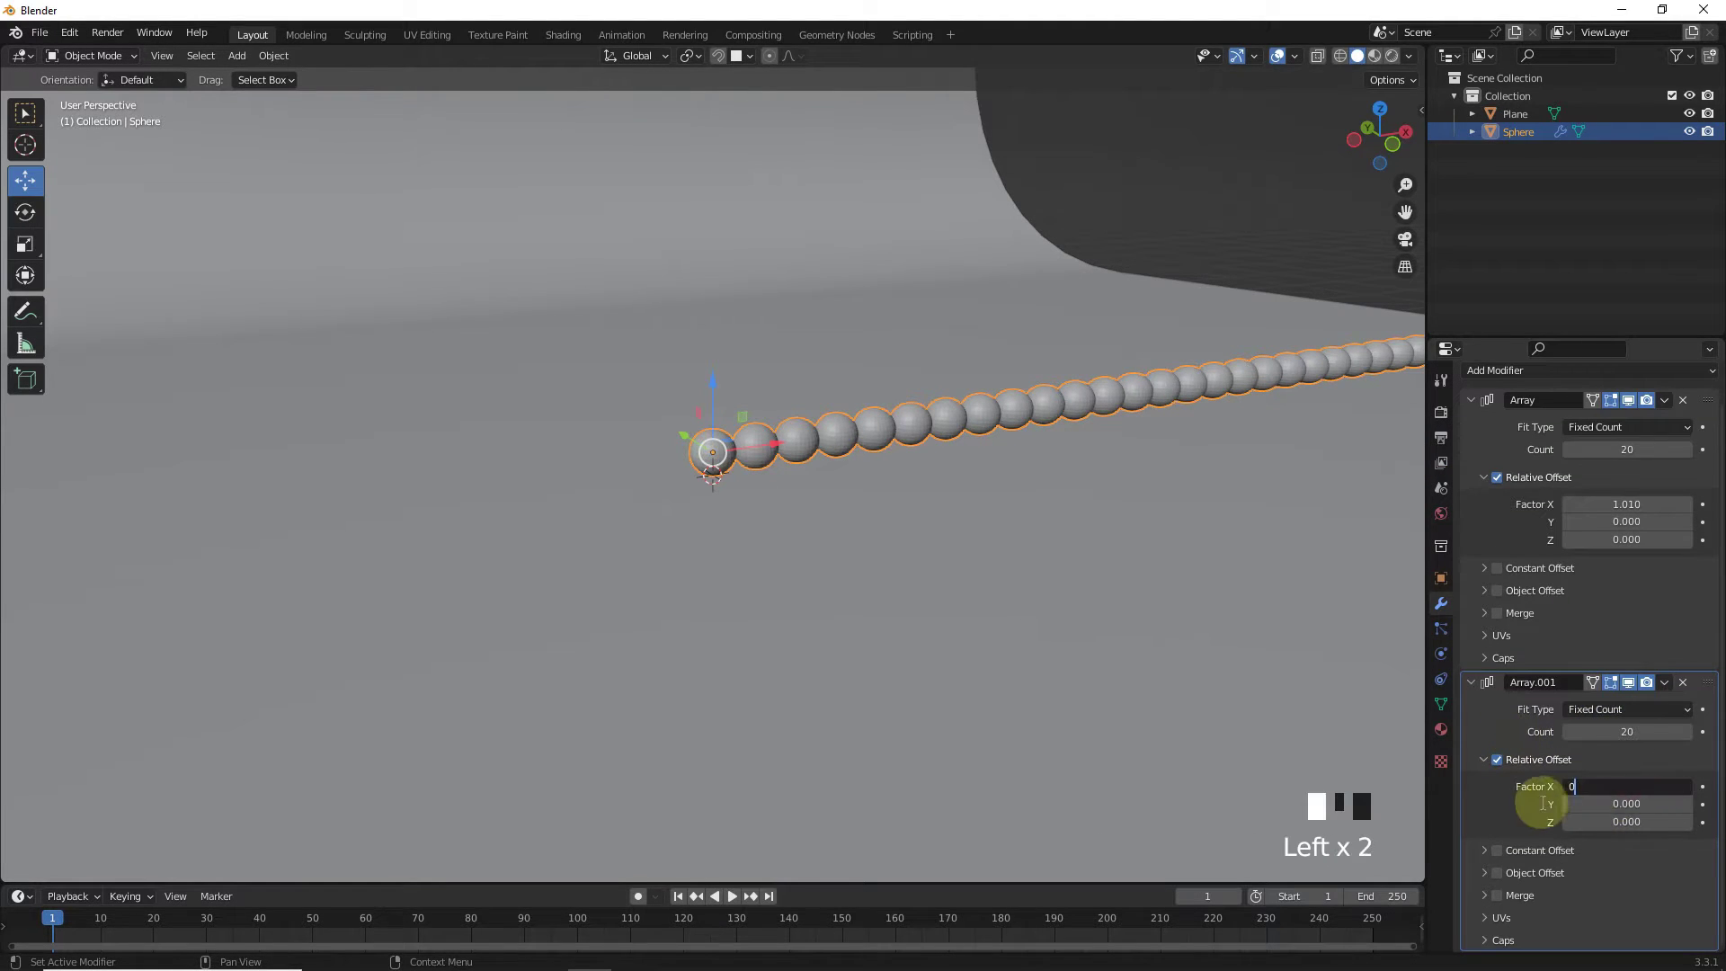
pyautogui.write('1')
pyautogui.press('Return')
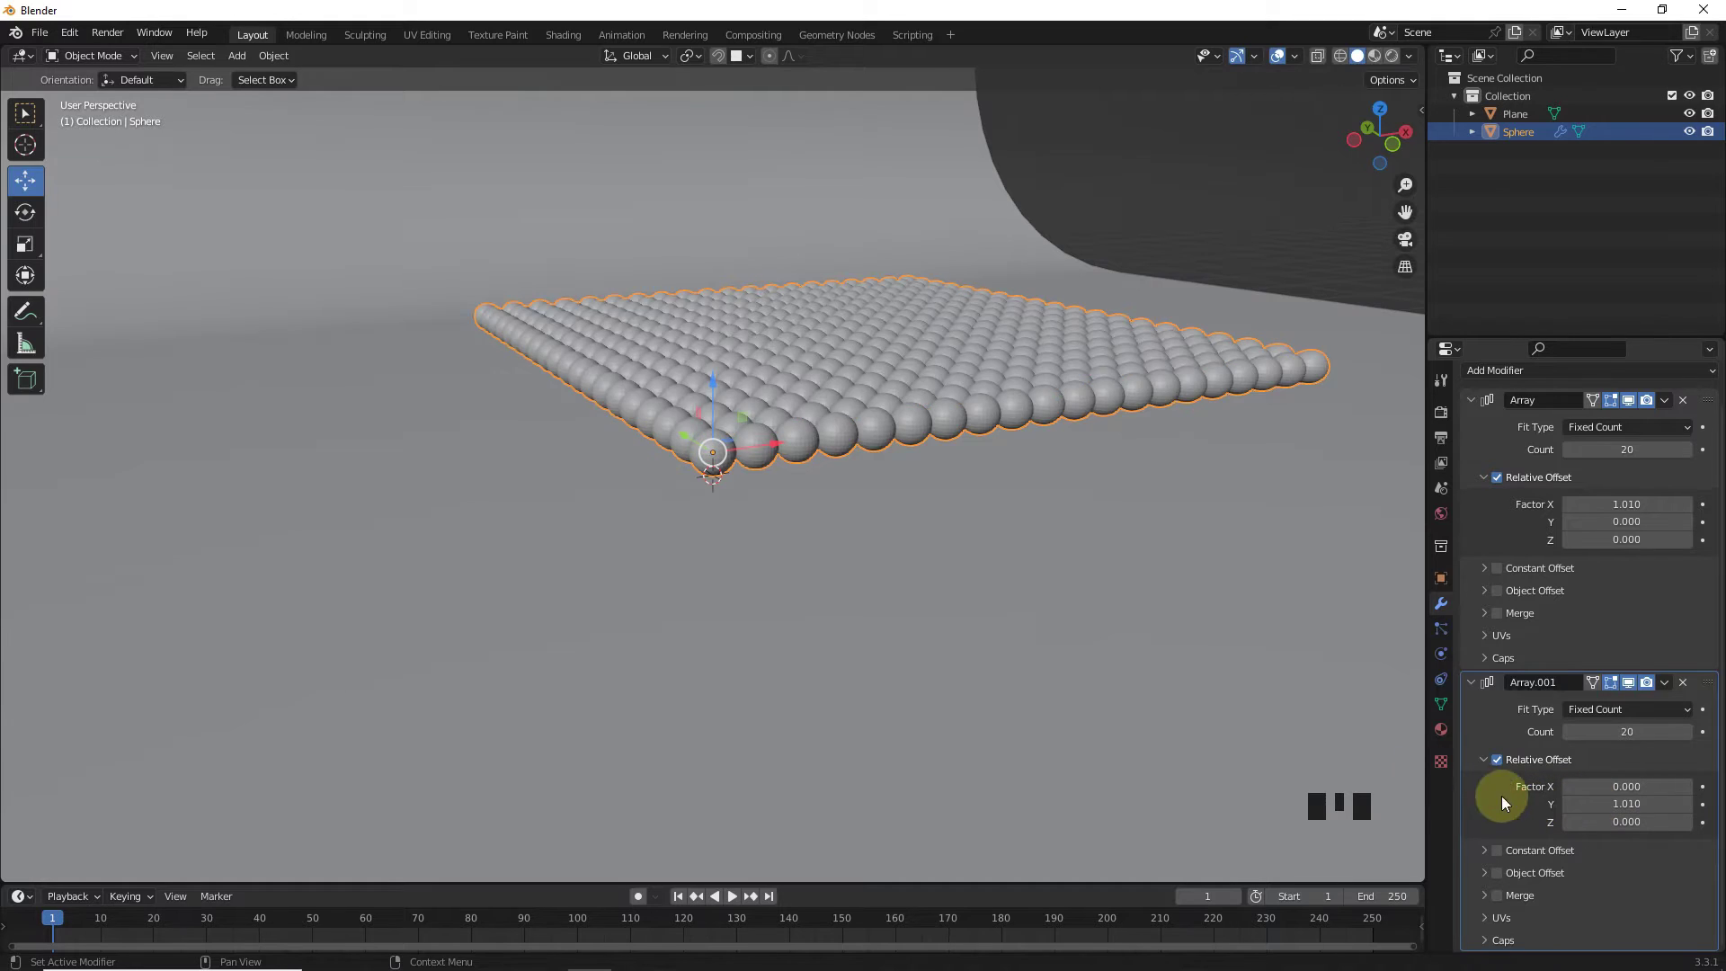
# - Create a new material for the grid of spheres
pyautogui.moveTo(953, 512); pyautogui.dragTo(903, 482, button='middle')
pyautogui.click(1441, 728)
pyautogui.click(1561, 484)
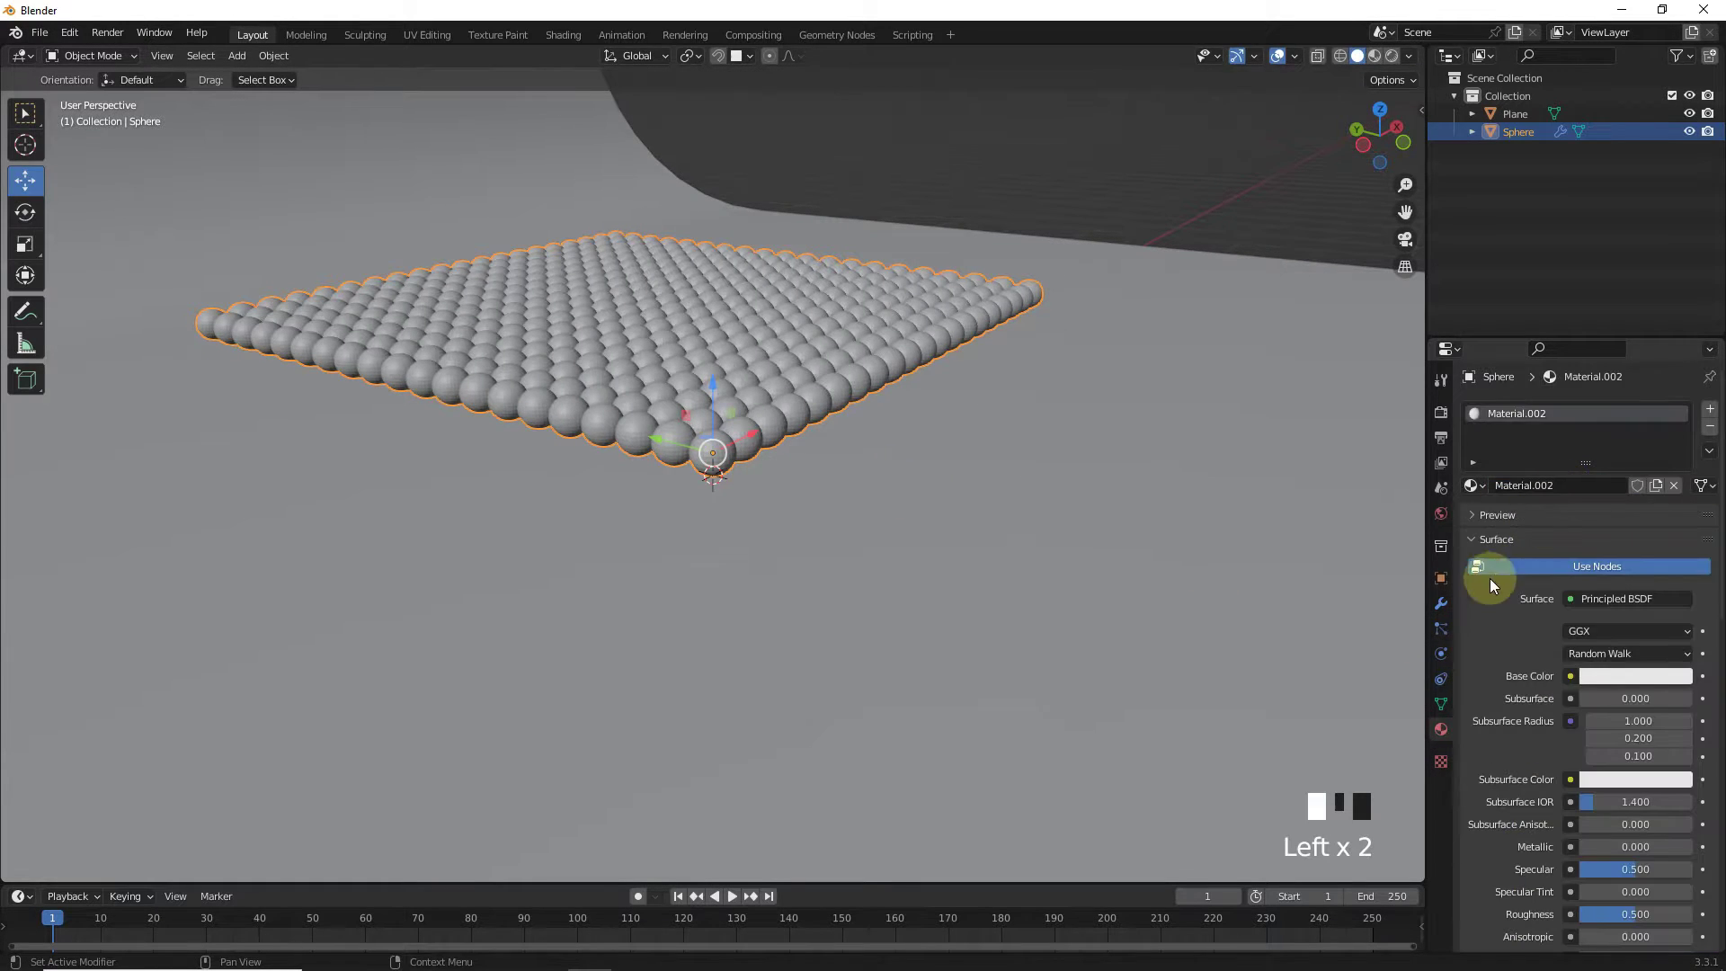
# - Apply both Array modifiers on the sphere grid
pyautogui.click(1441, 603)
pyautogui.click(1645, 460)
pyautogui.click(1664, 438)
pyautogui.click(1586, 459)
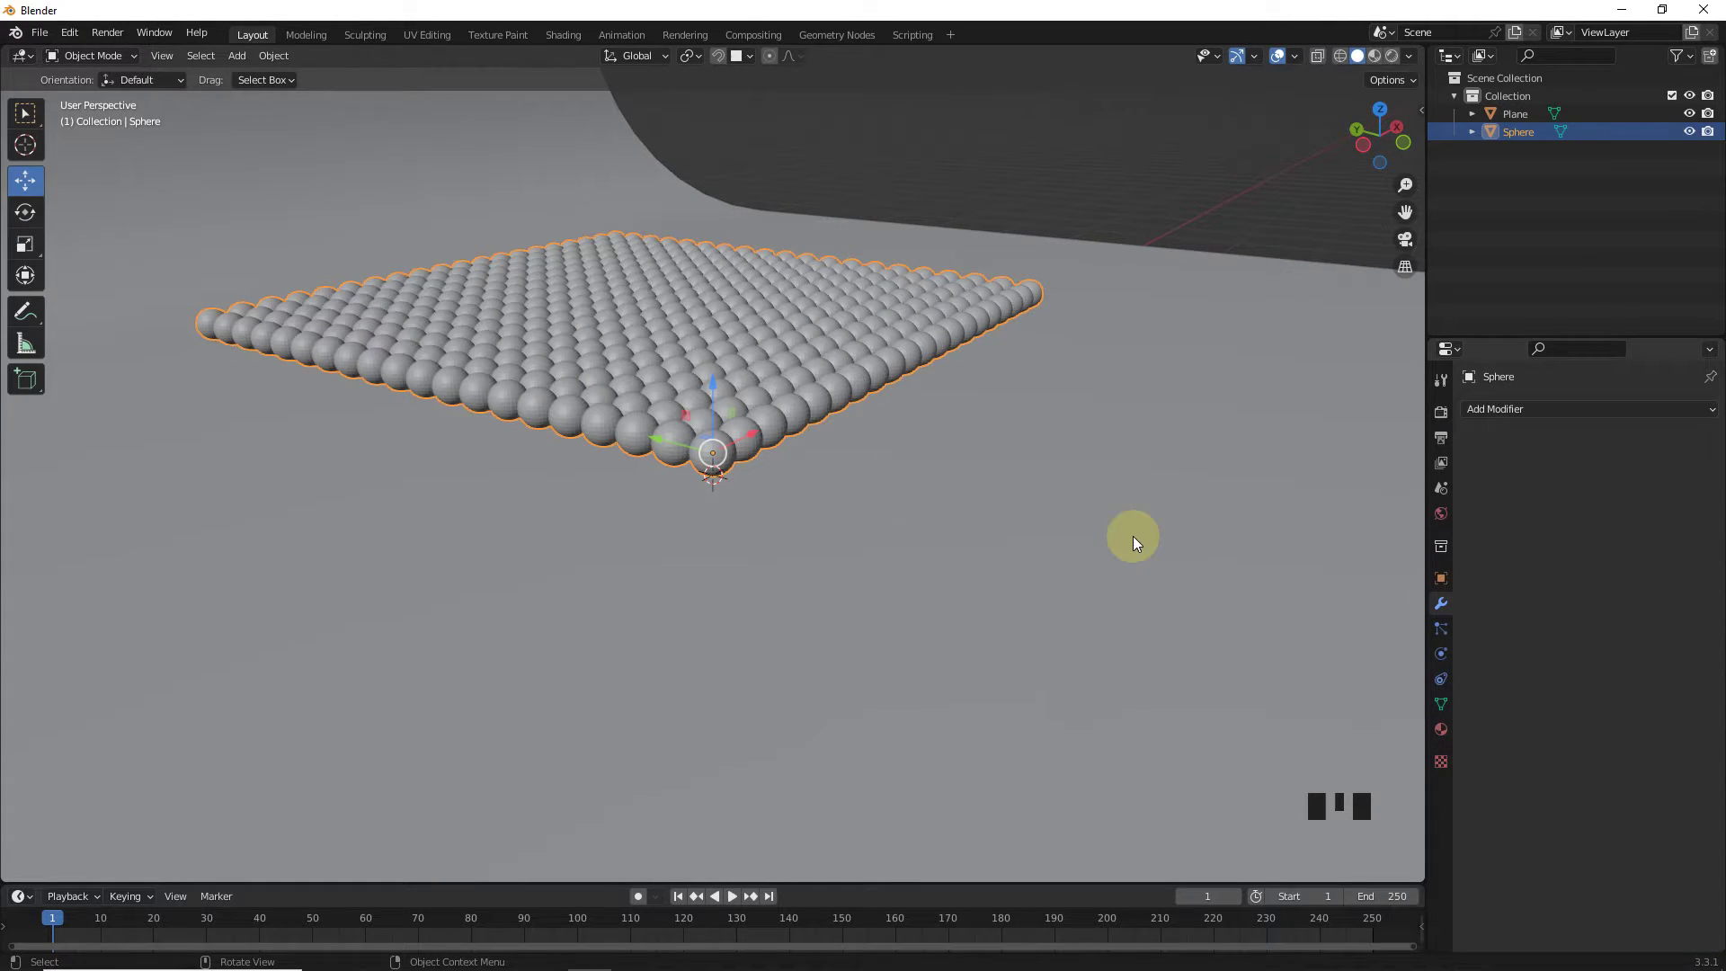
# - Set the sphere grid's origin to its geometry
pyautogui.click(274, 55)
pyautogui.moveTo(306, 96)
pyautogui.click(485, 116)
# - Using a wireframe top view, center the sphere grid on the world origin, moving it about -2.68 m in X and -2.71 m in Y, and restore solid shading
pyautogui.press('KP_7')
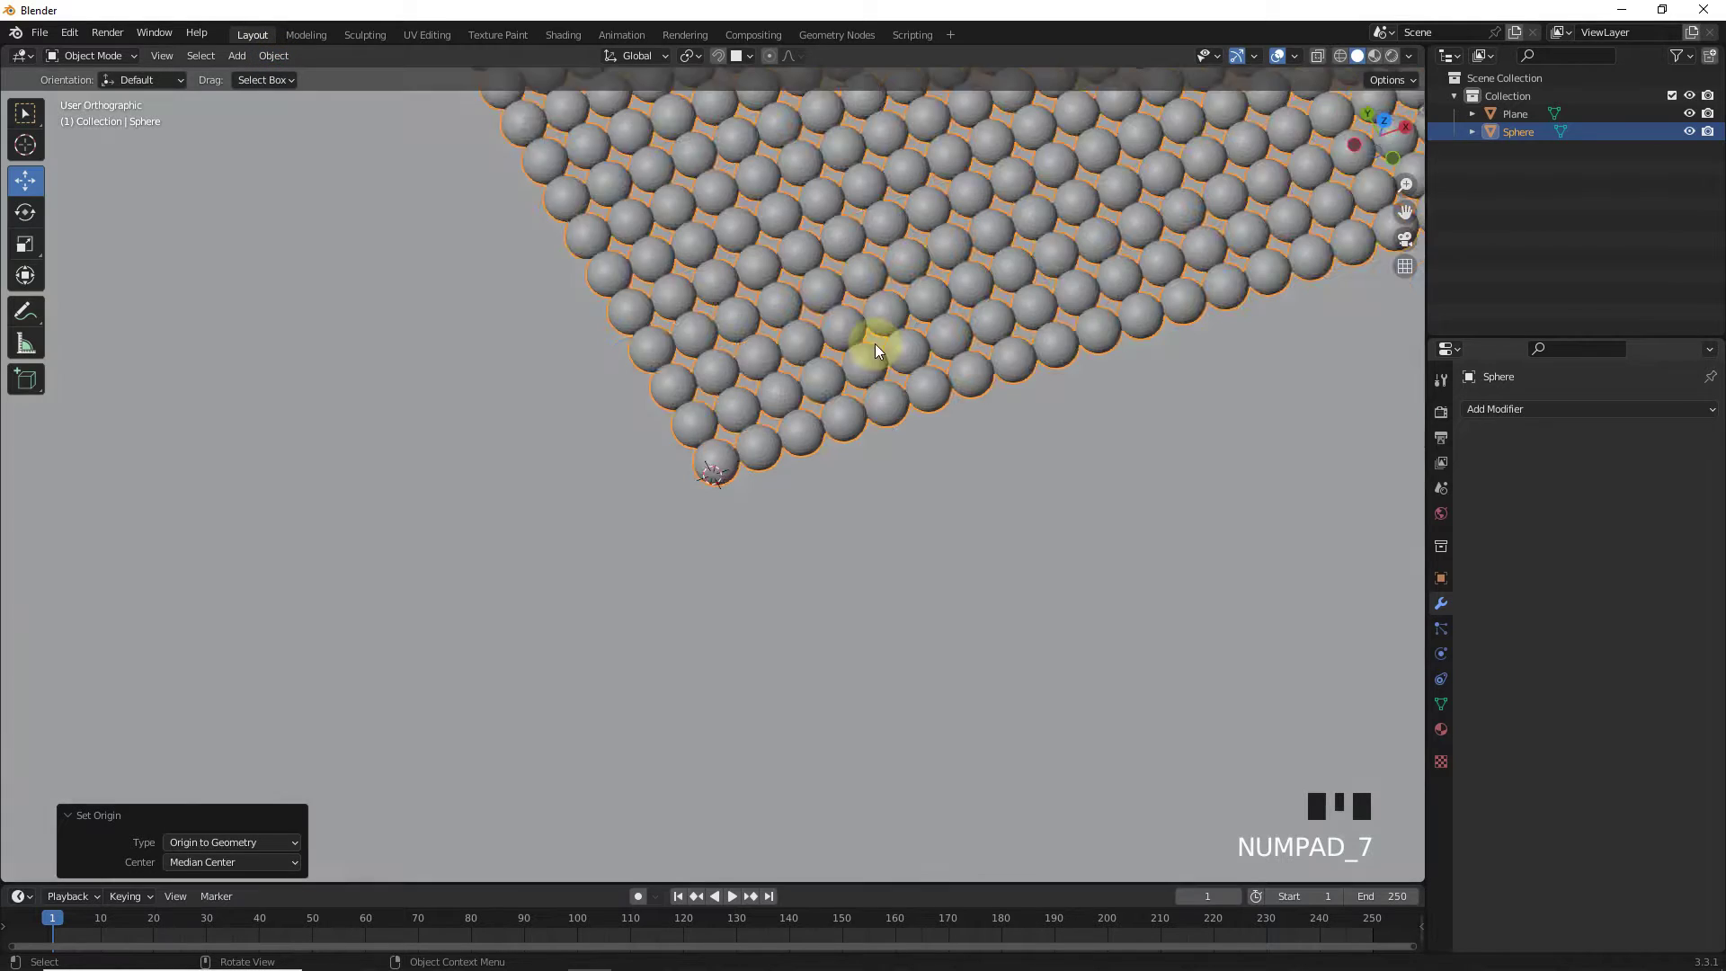
pyautogui.click(1338, 57)
pyautogui.scroll(-8, 1081, 368)
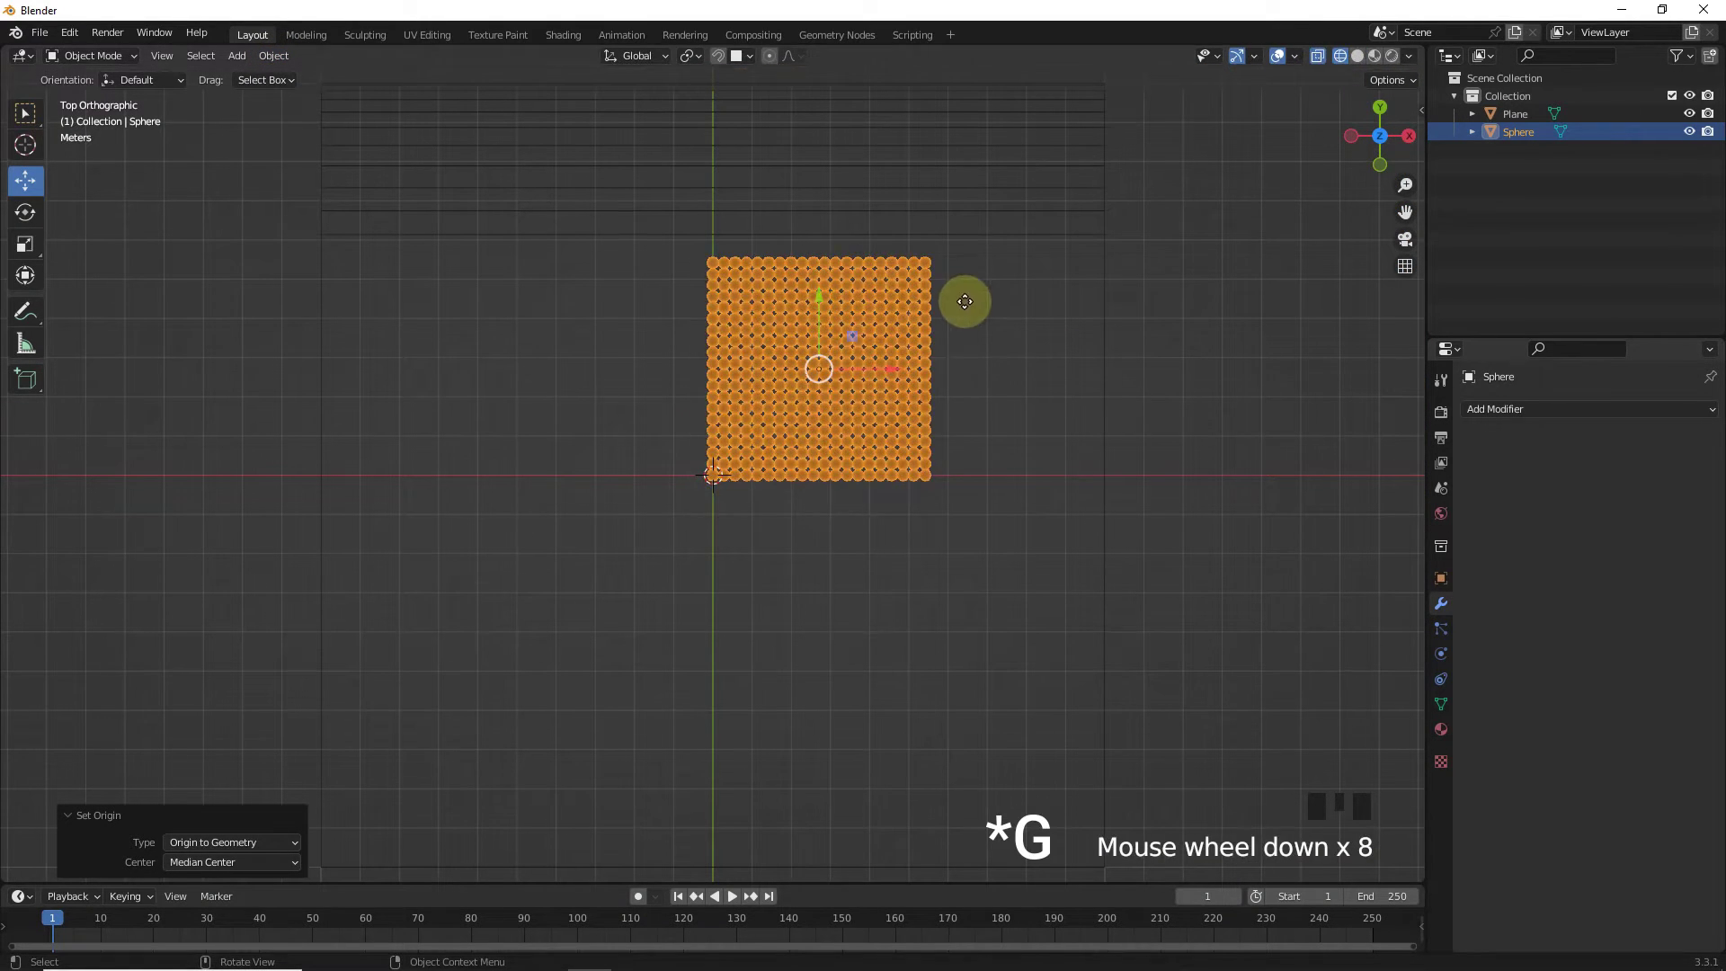
pyautogui.click(958, 454)
pyautogui.scroll(-1, 957, 455)
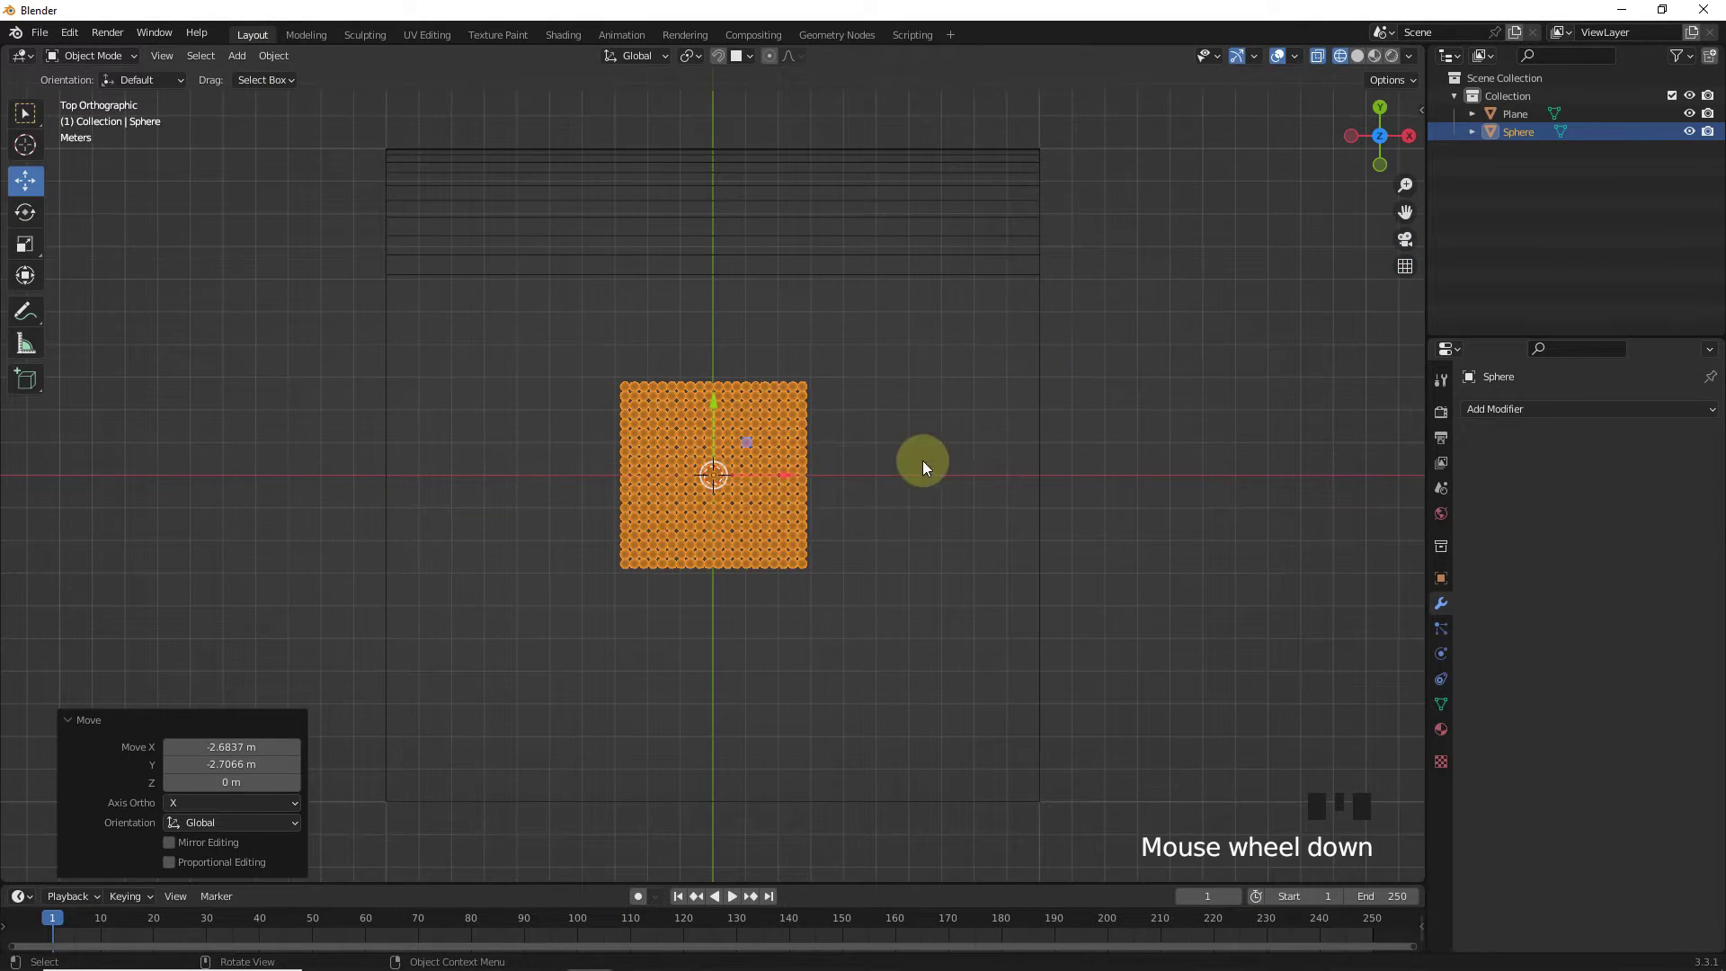
pyautogui.moveTo(922, 460); pyautogui.dragTo(1079, 297, button='middle')
pyautogui.click(1357, 56)
pyautogui.scroll(2, 1038, 499)
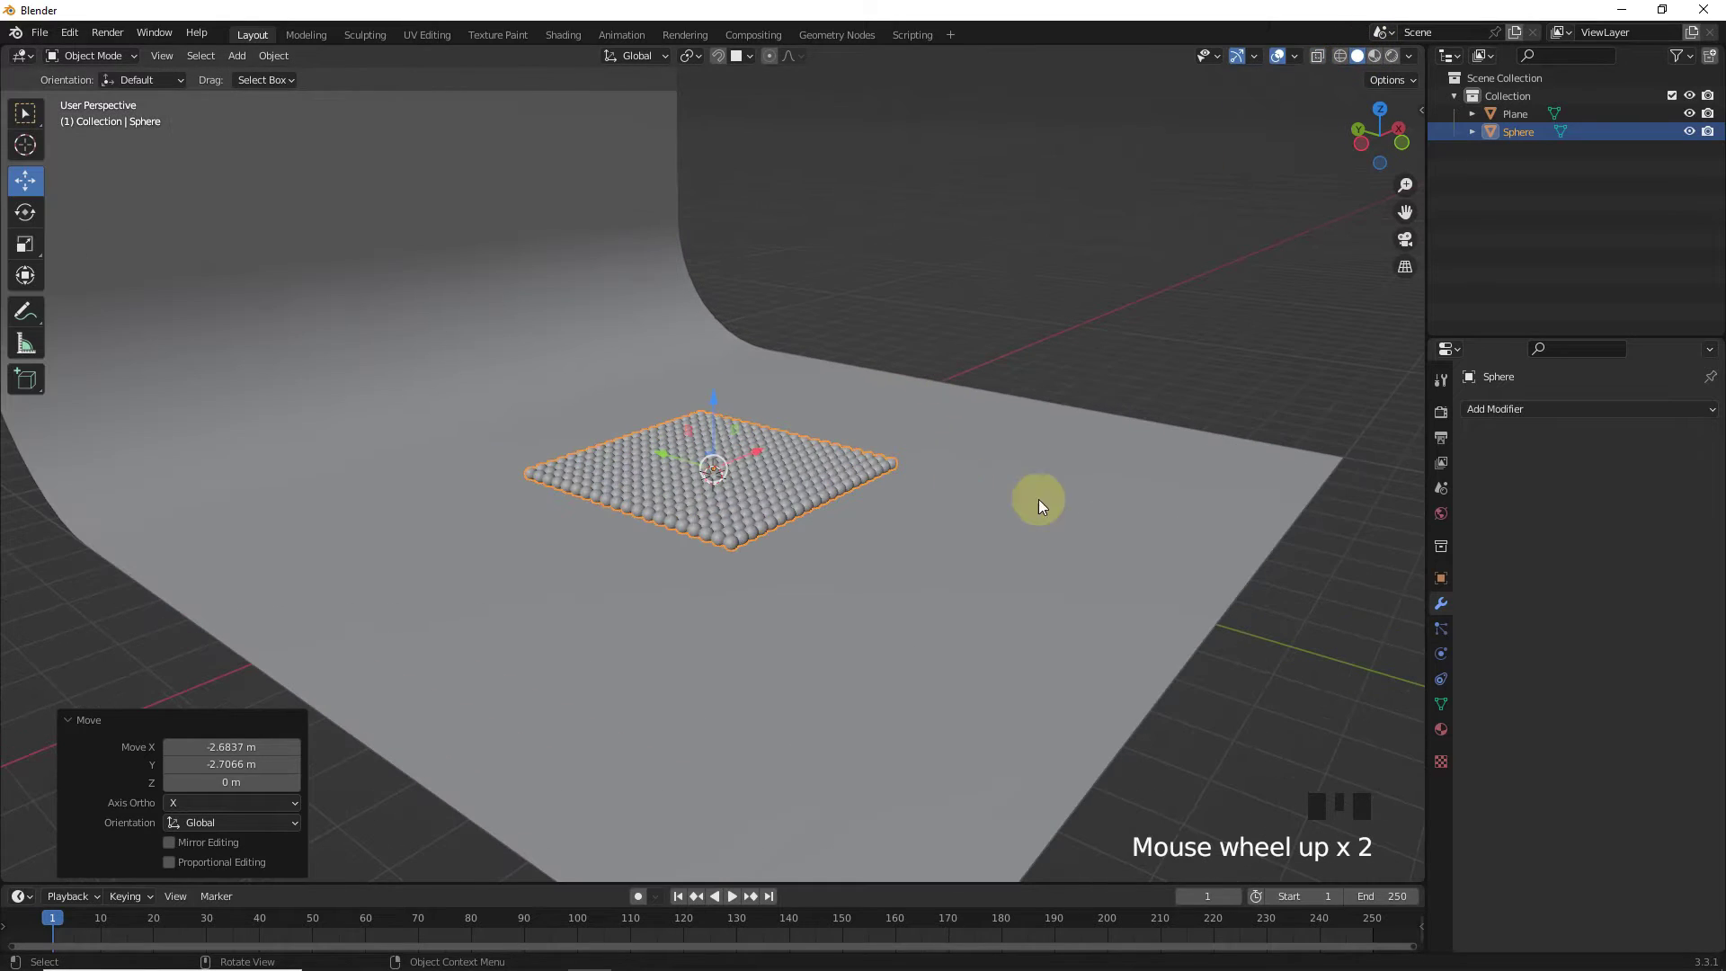
# - Add an active rigid body to the sphere grid and set its collision shape to Sphere
pyautogui.click(1440, 702)
pyautogui.click(1439, 680)
pyautogui.click(1441, 654)
pyautogui.click(1654, 450)
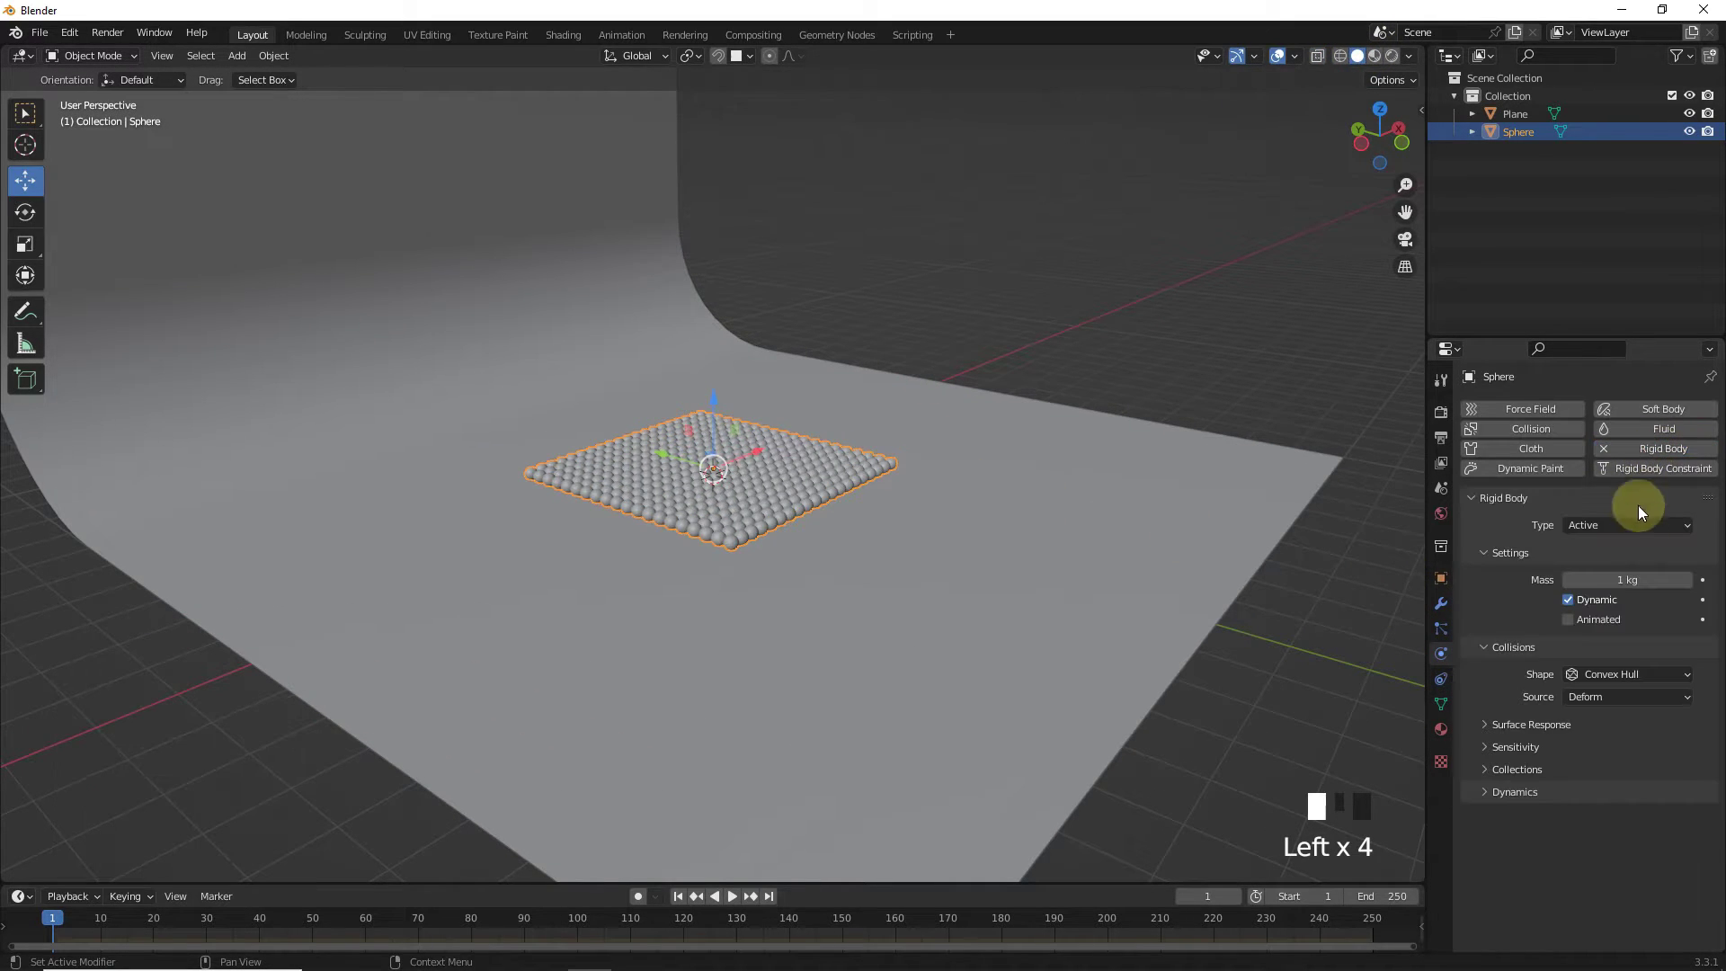
pyautogui.moveTo(1615, 674); pyautogui.dragTo(1611, 708)
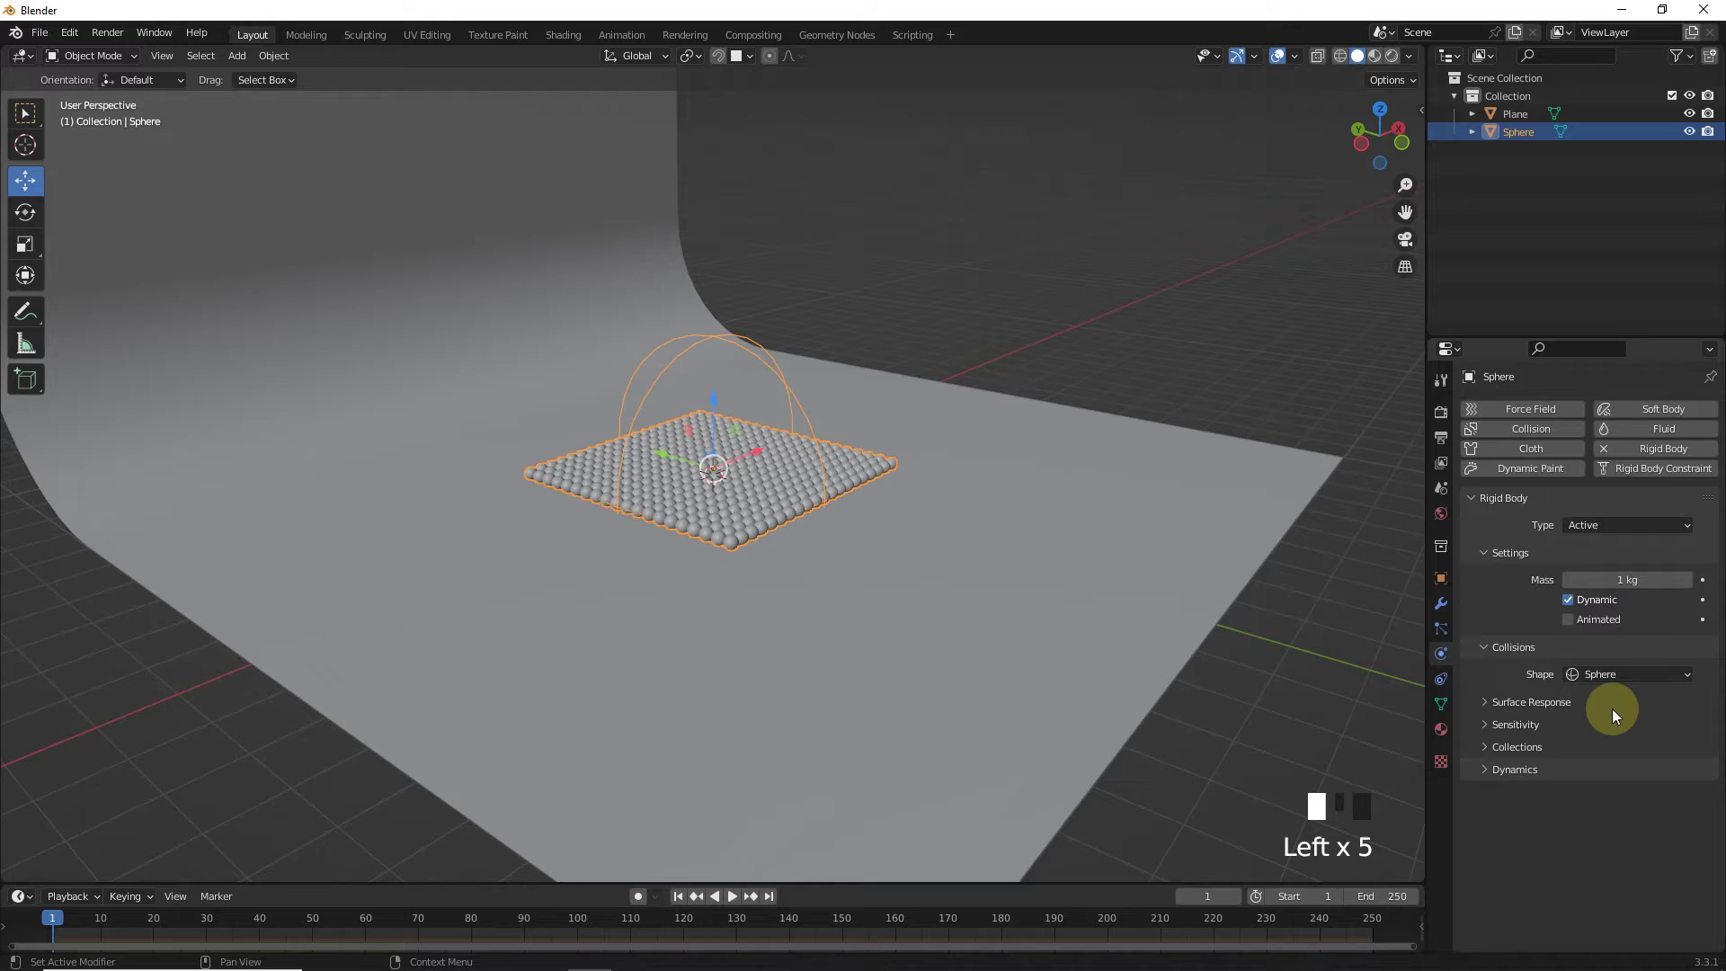
# - Separate the sphere grid's mesh by loose parts into individual sphere objects
pyautogui.press('Tab')
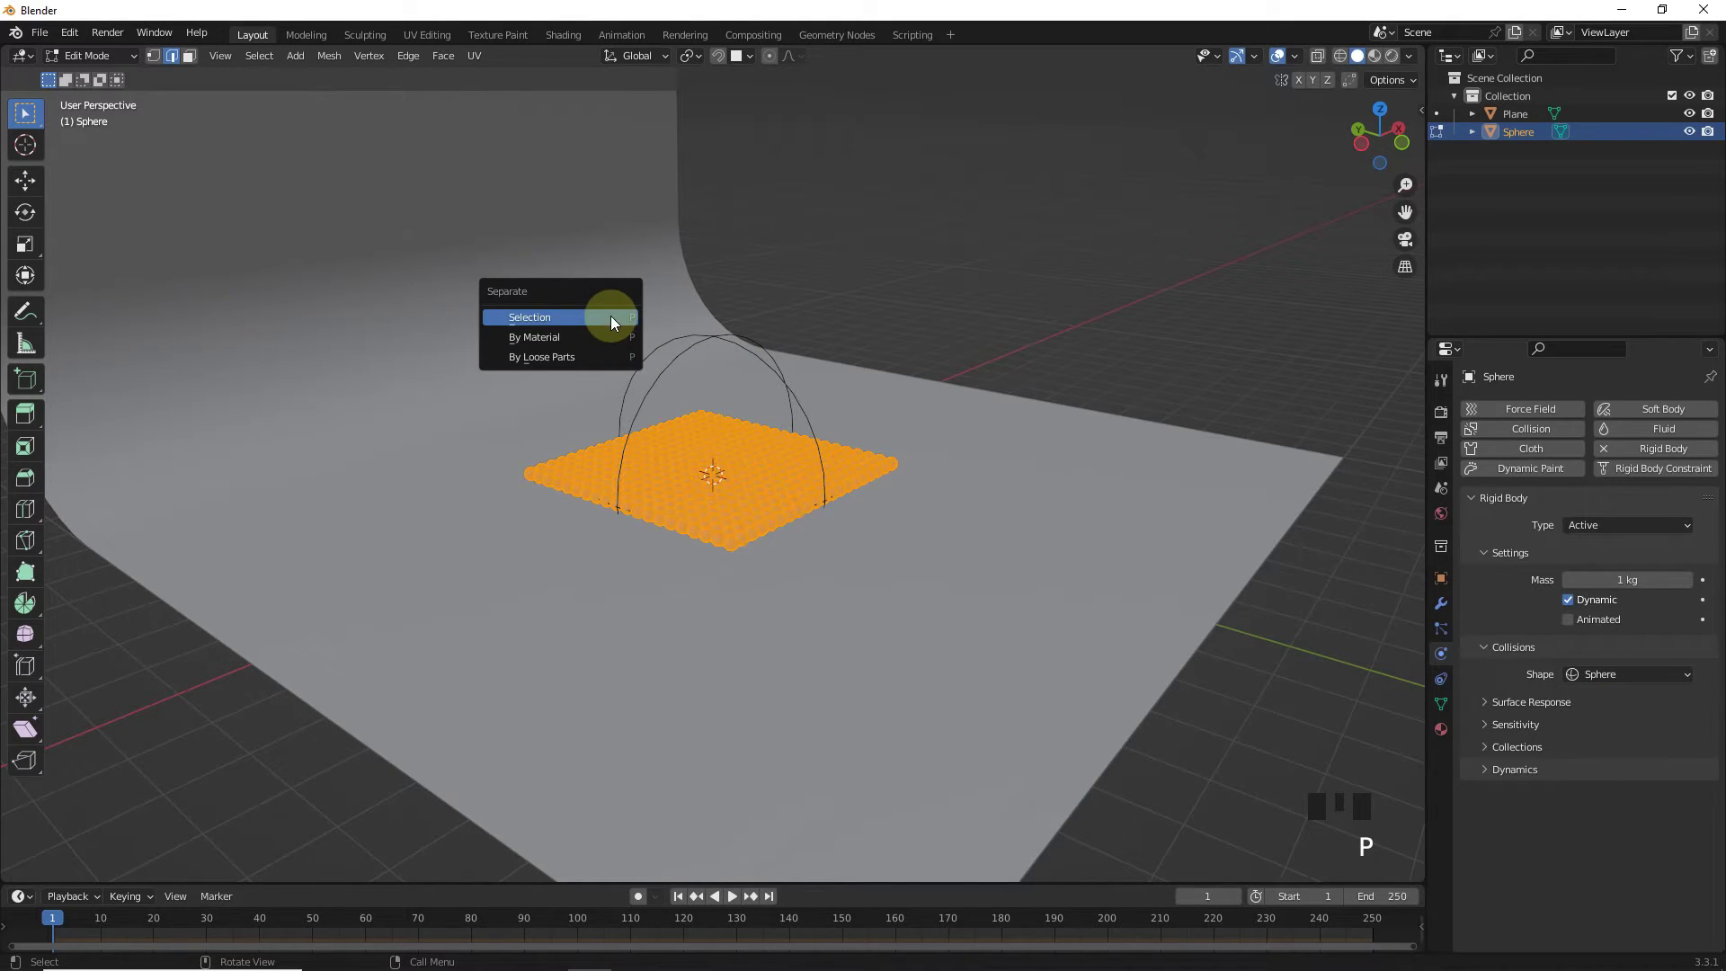
pyautogui.click(600, 351)
pyautogui.press('Tab')
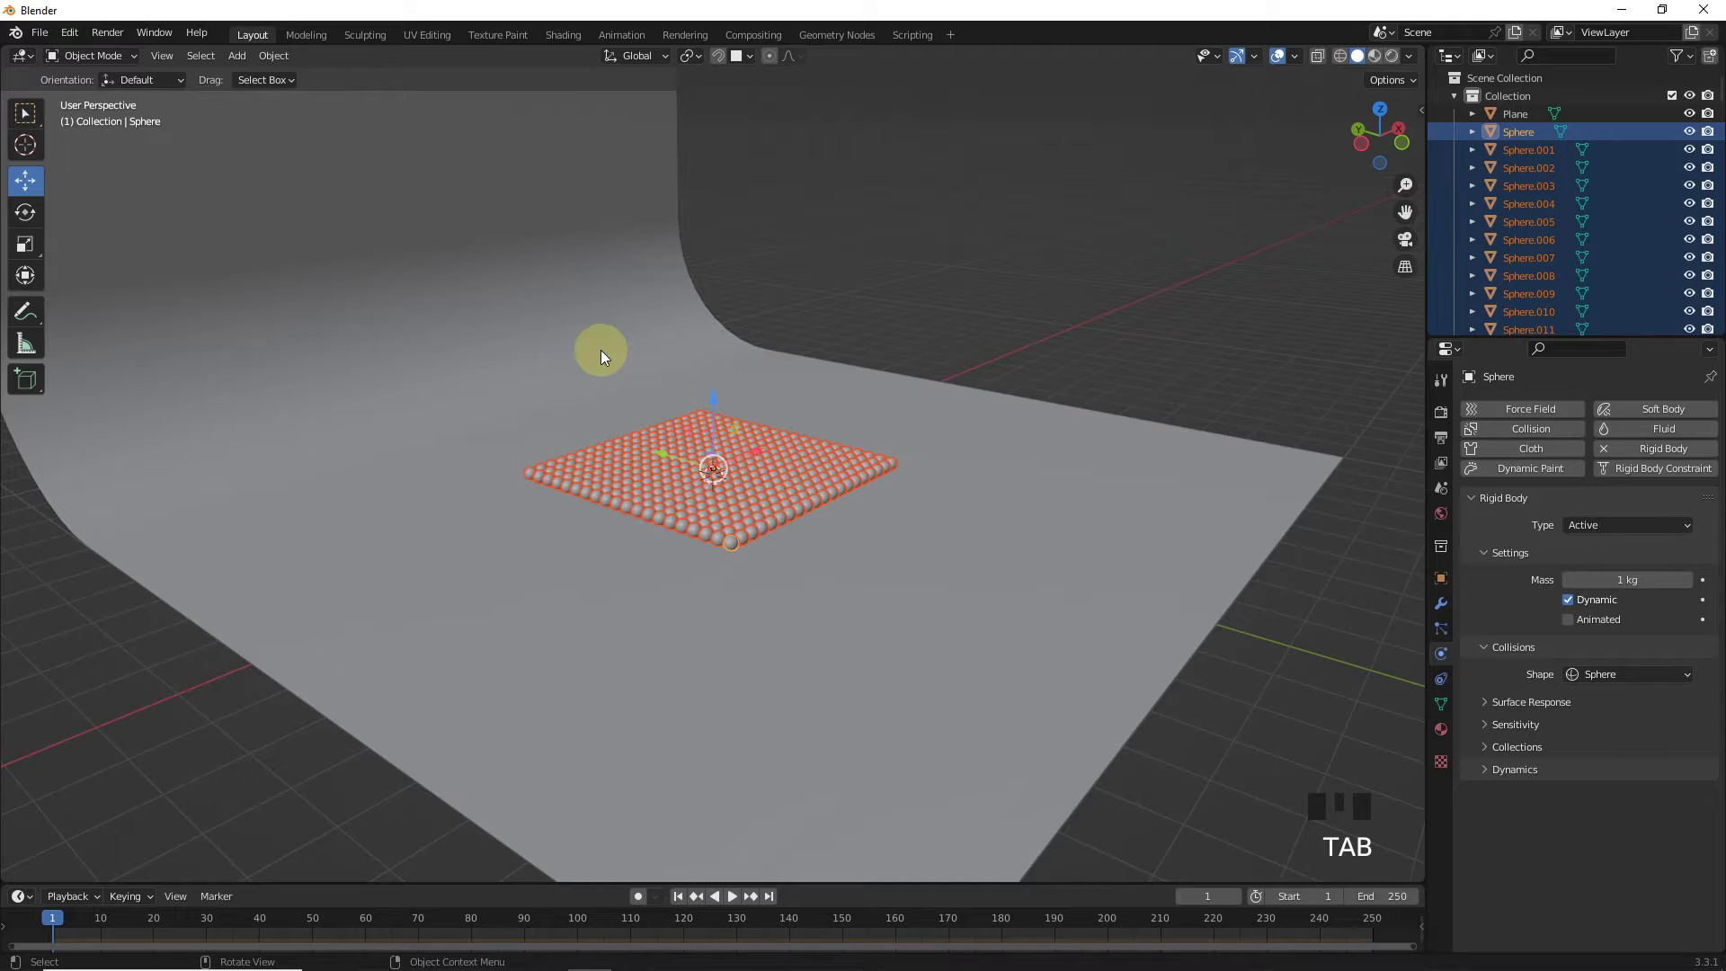
# - Select all the spheres without the backdrop and set each one's origin to its geometry
pyautogui.click(688, 484)
pyautogui.click(782, 500)
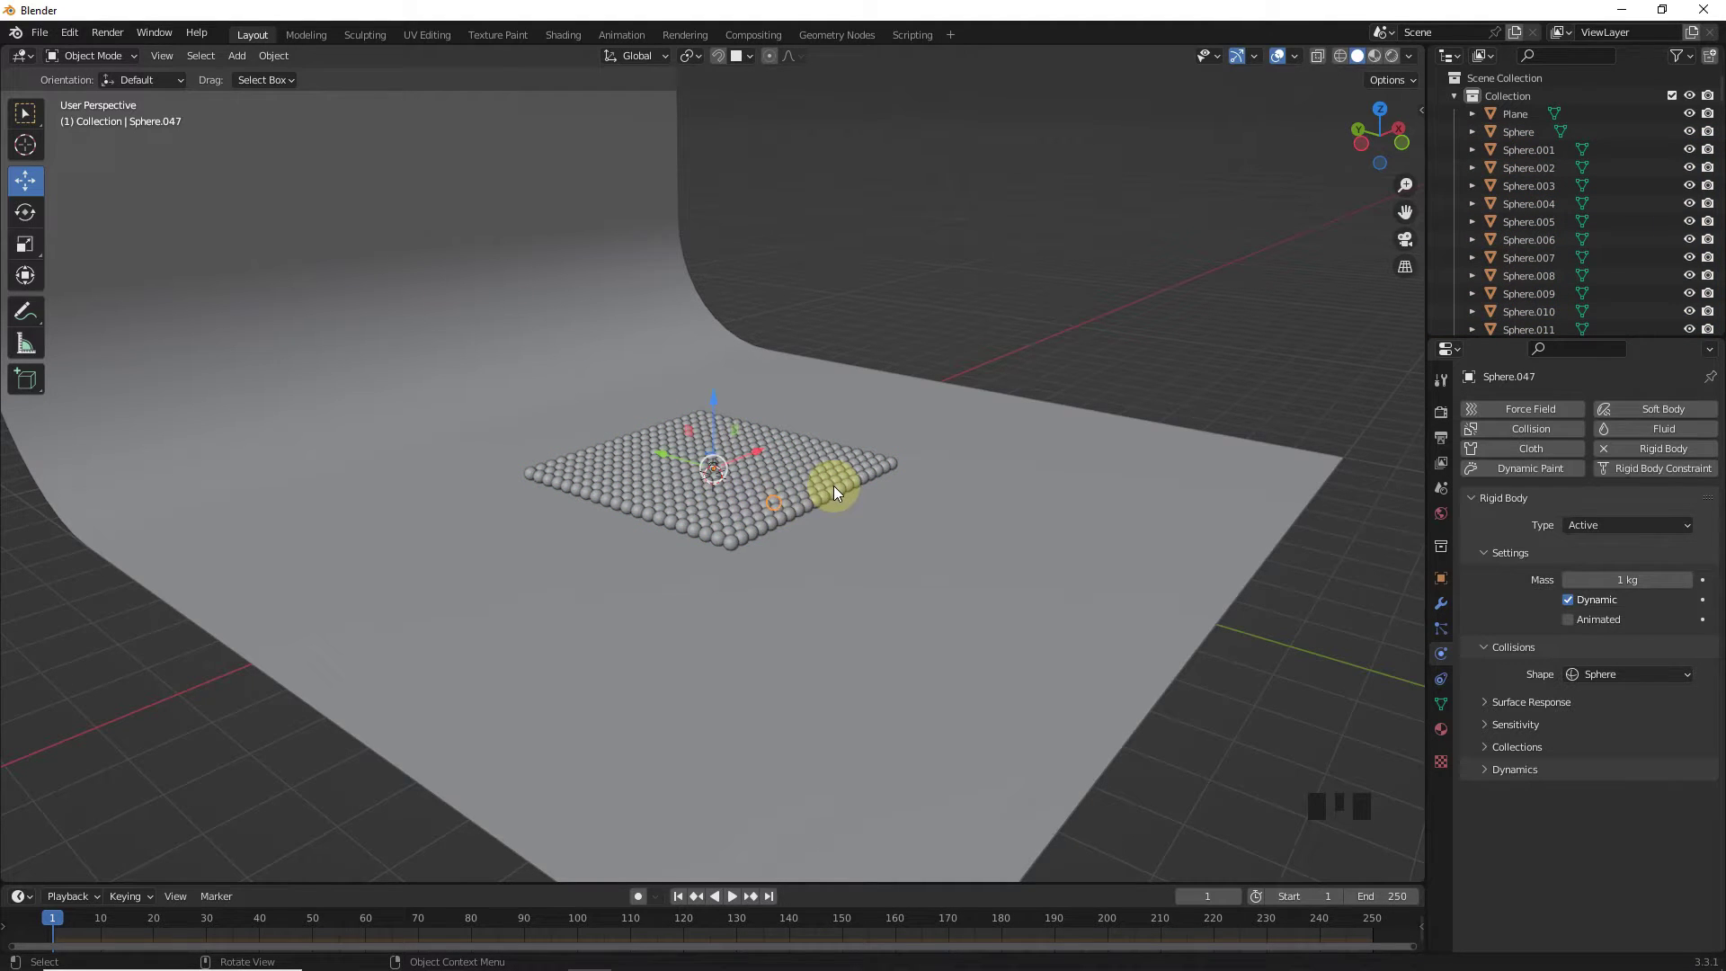
pyautogui.moveTo(973, 594); pyautogui.dragTo(973, 593)
pyautogui.keyDown('ctrl'); pyautogui.moveTo(1146, 369); pyautogui.dragTo(1151, 593); pyautogui.keyUp('ctrl')
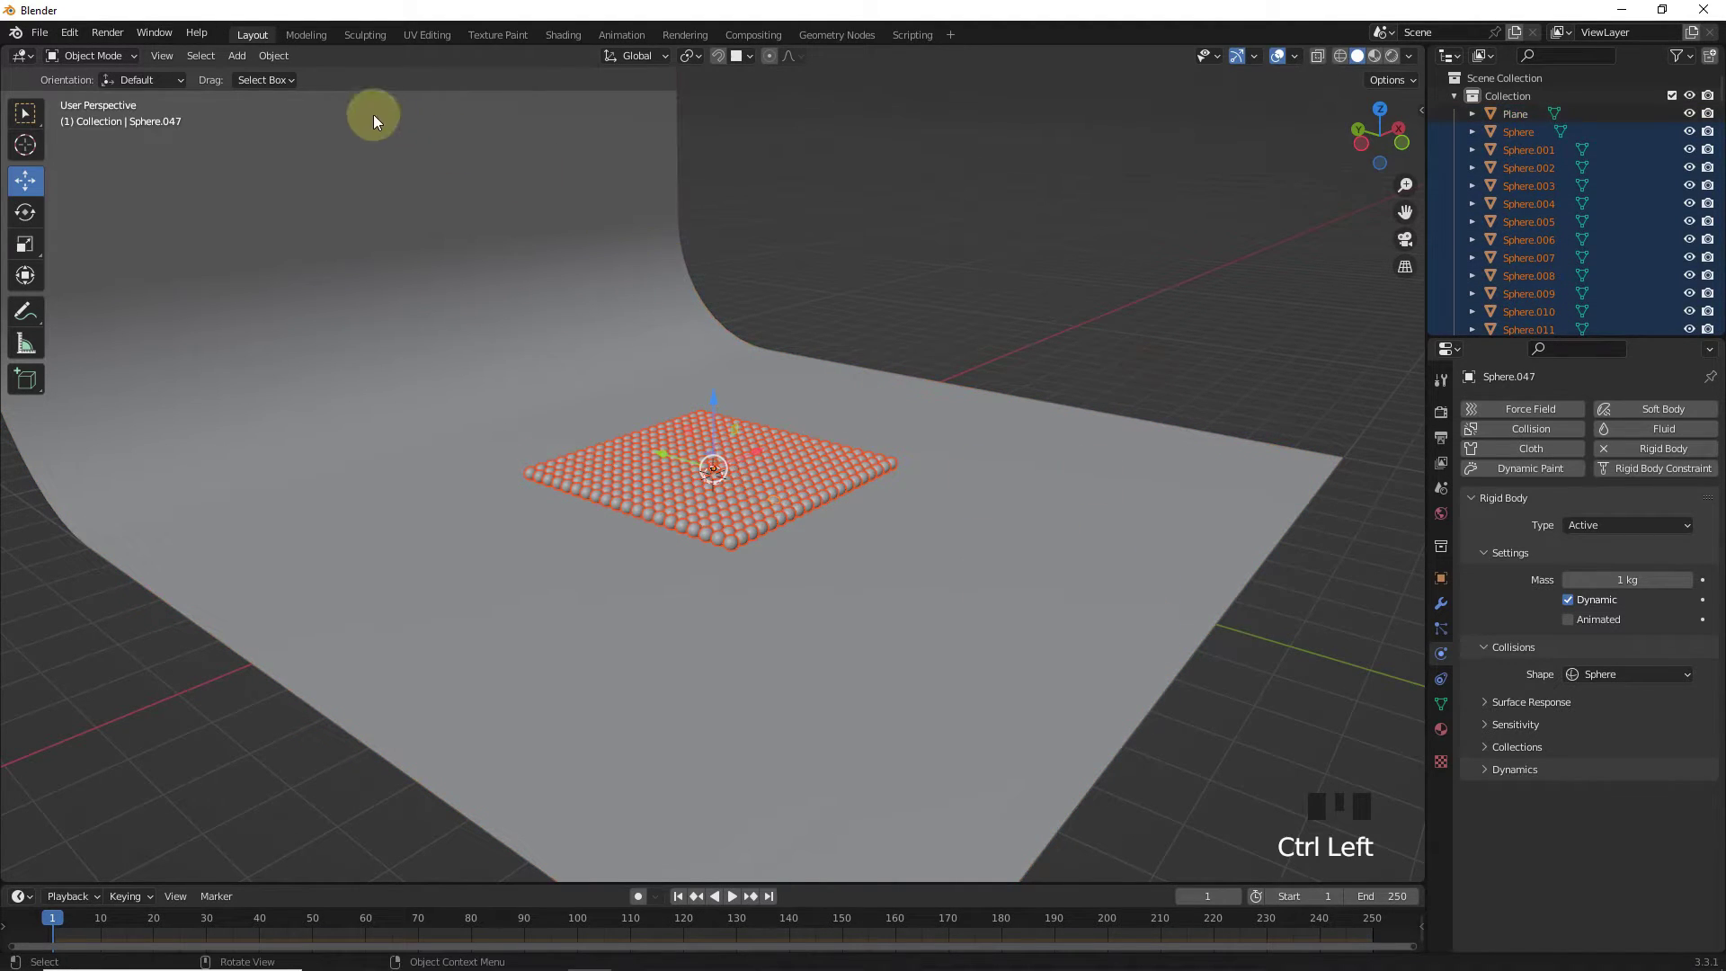
pyautogui.click(273, 56)
pyautogui.moveTo(296, 94)
pyautogui.click(503, 115)
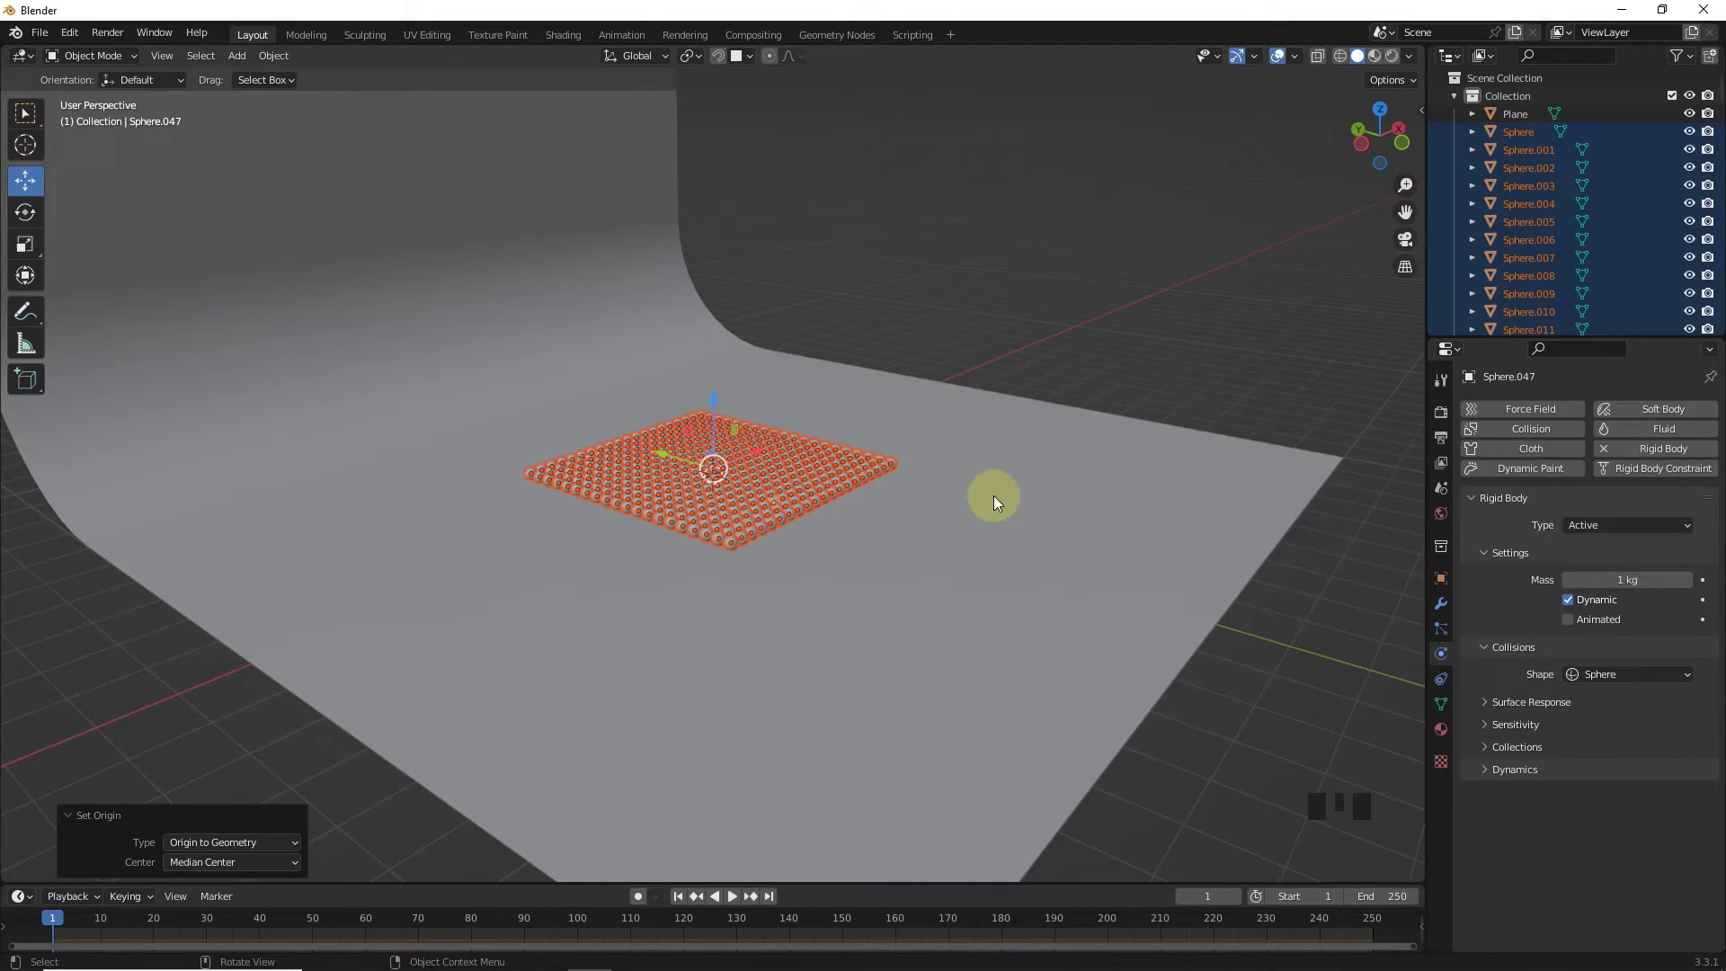
# - Add a rigid body to the backdrop plane, with type Passive and collision shape Mesh
pyautogui.click(976, 557)
pyautogui.click(1603, 452)
pyautogui.moveTo(1634, 531); pyautogui.dragTo(1620, 570)
pyautogui.moveTo(1626, 639); pyautogui.dragTo(1605, 771)
# - Play the rigid body simulation to check the spheres on the floor, and return to frame 1
pyautogui.moveTo(1061, 467); pyautogui.dragTo(989, 428, button='middle')
pyautogui.press('space')
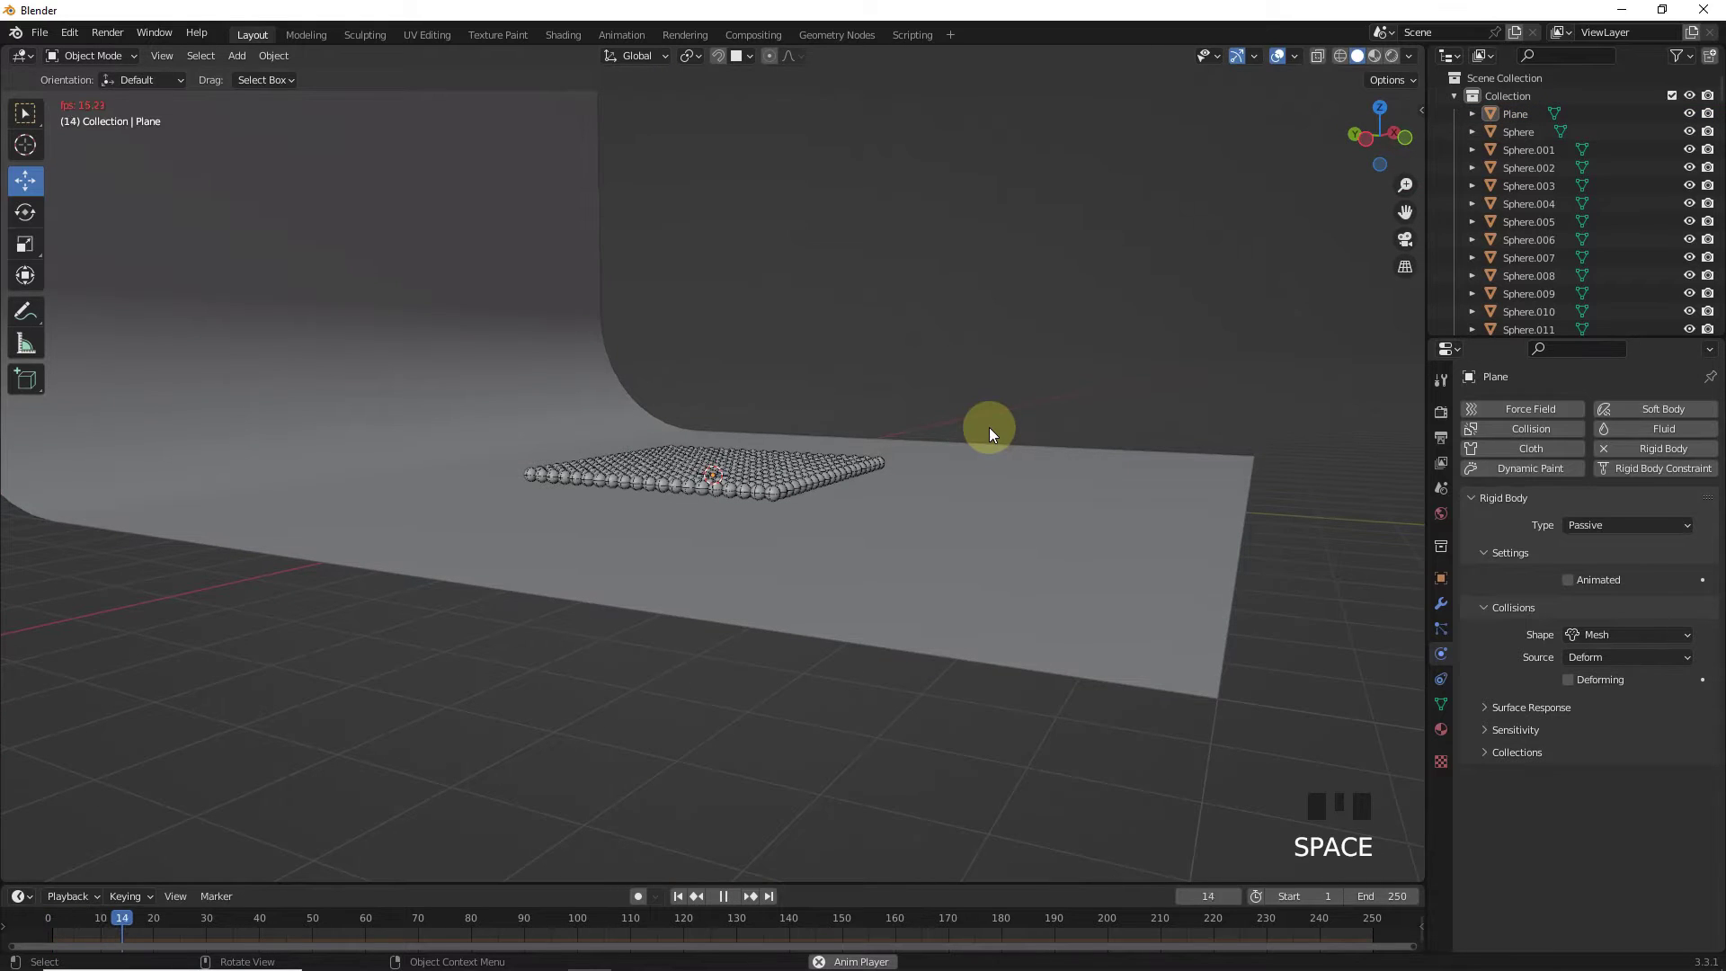
pyautogui.click(678, 896)
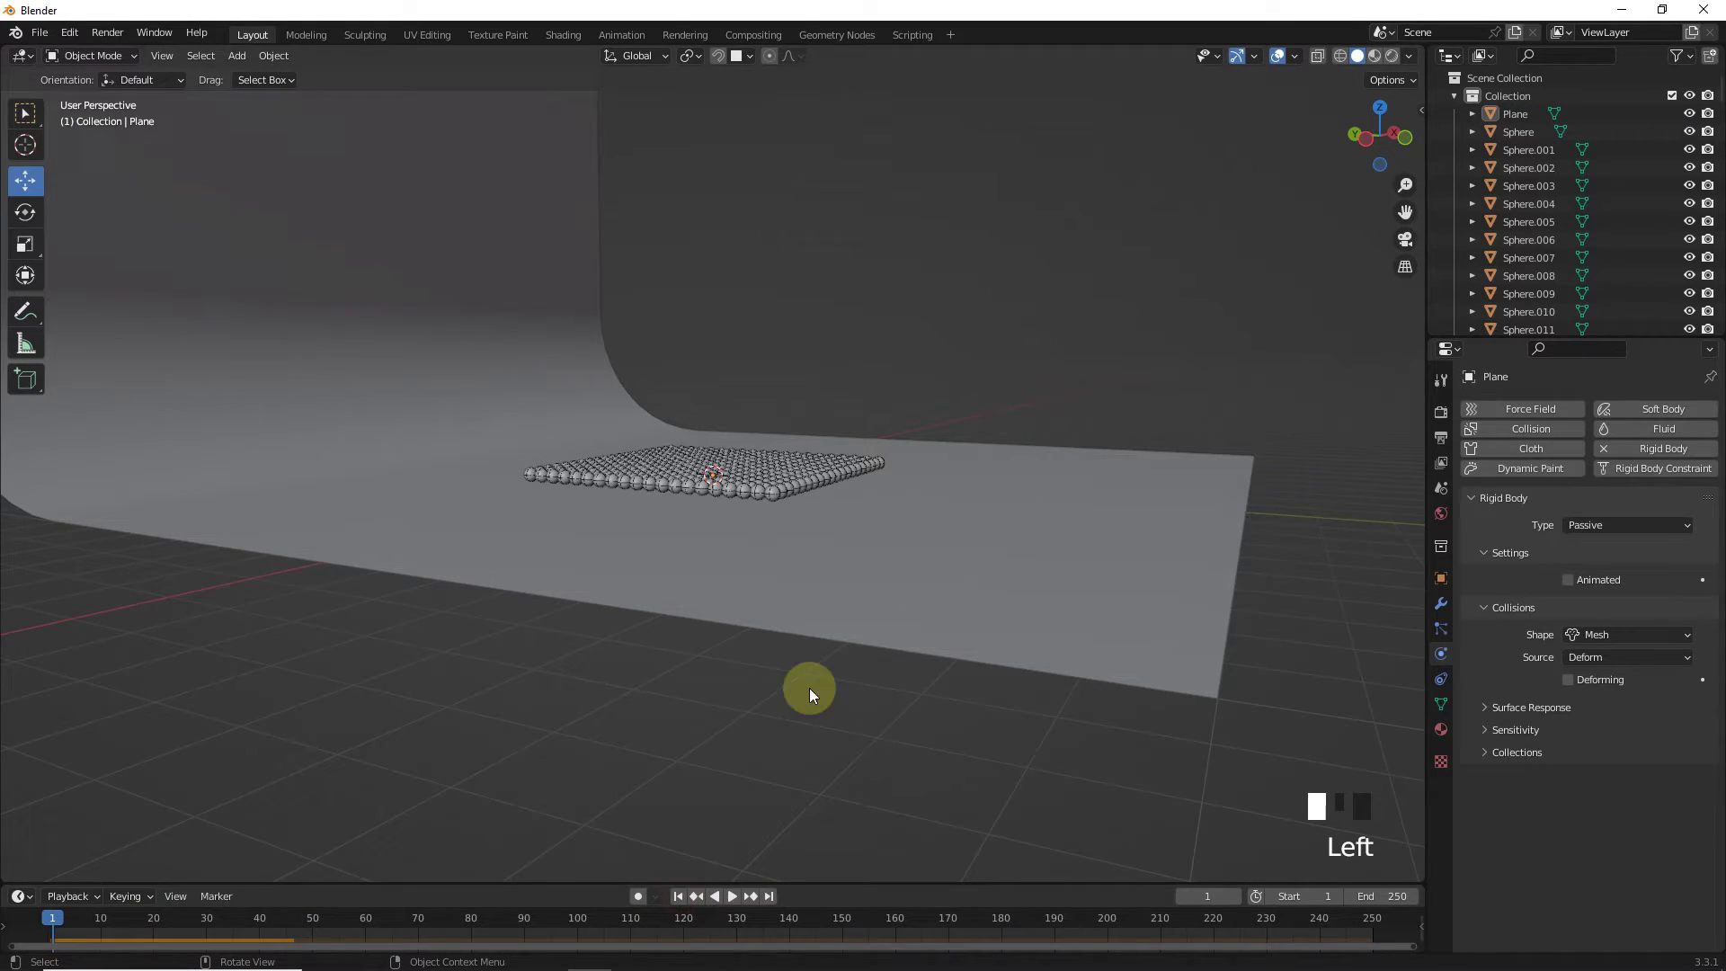
# - Add a Force field at the grid's center, raise it about 2.96 m and set its strength to -400
pyautogui.keyDown('shift'); pyautogui.moveTo(809, 687); pyautogui.dragTo(902, 477, button='middle'); pyautogui.keyUp('shift')
pyautogui.press('KP_1')
pyautogui.scroll(2, 600, 401)
pyautogui.keyDown('shift'); pyautogui.moveTo(600, 401); pyautogui.dragTo(611, 441, button='middle'); pyautogui.keyUp('shift')
pyautogui.hotkey('shift', 'a')
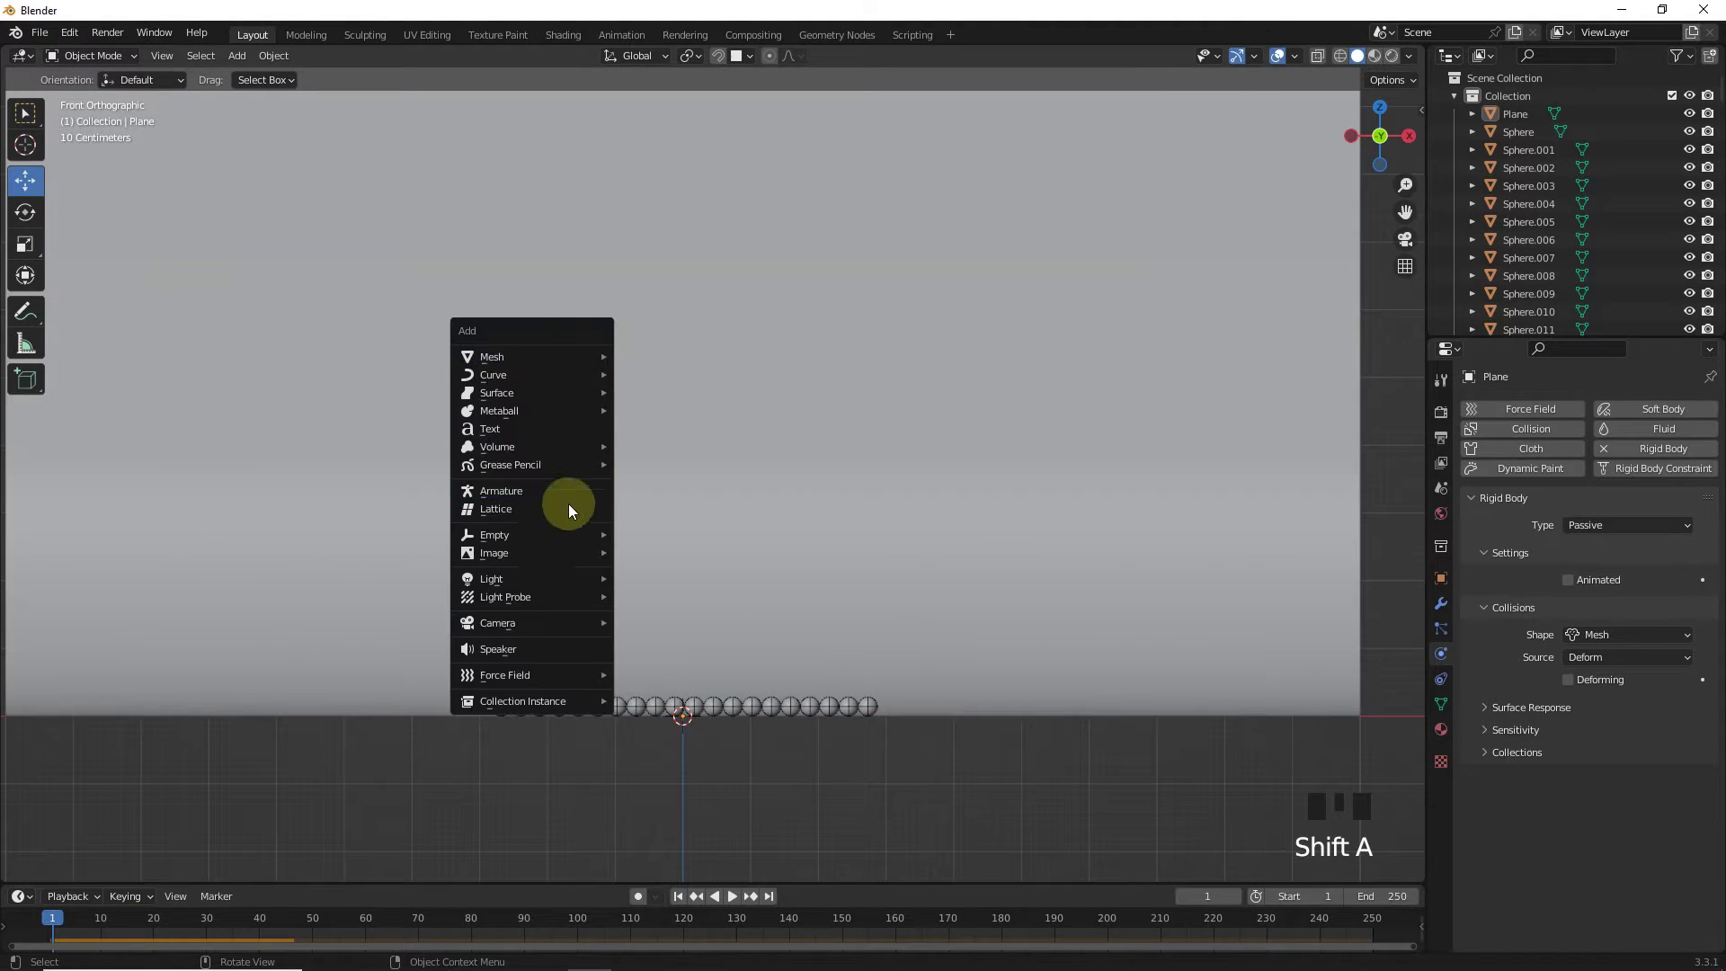
pyautogui.moveTo(550, 675)
pyautogui.click(647, 676)
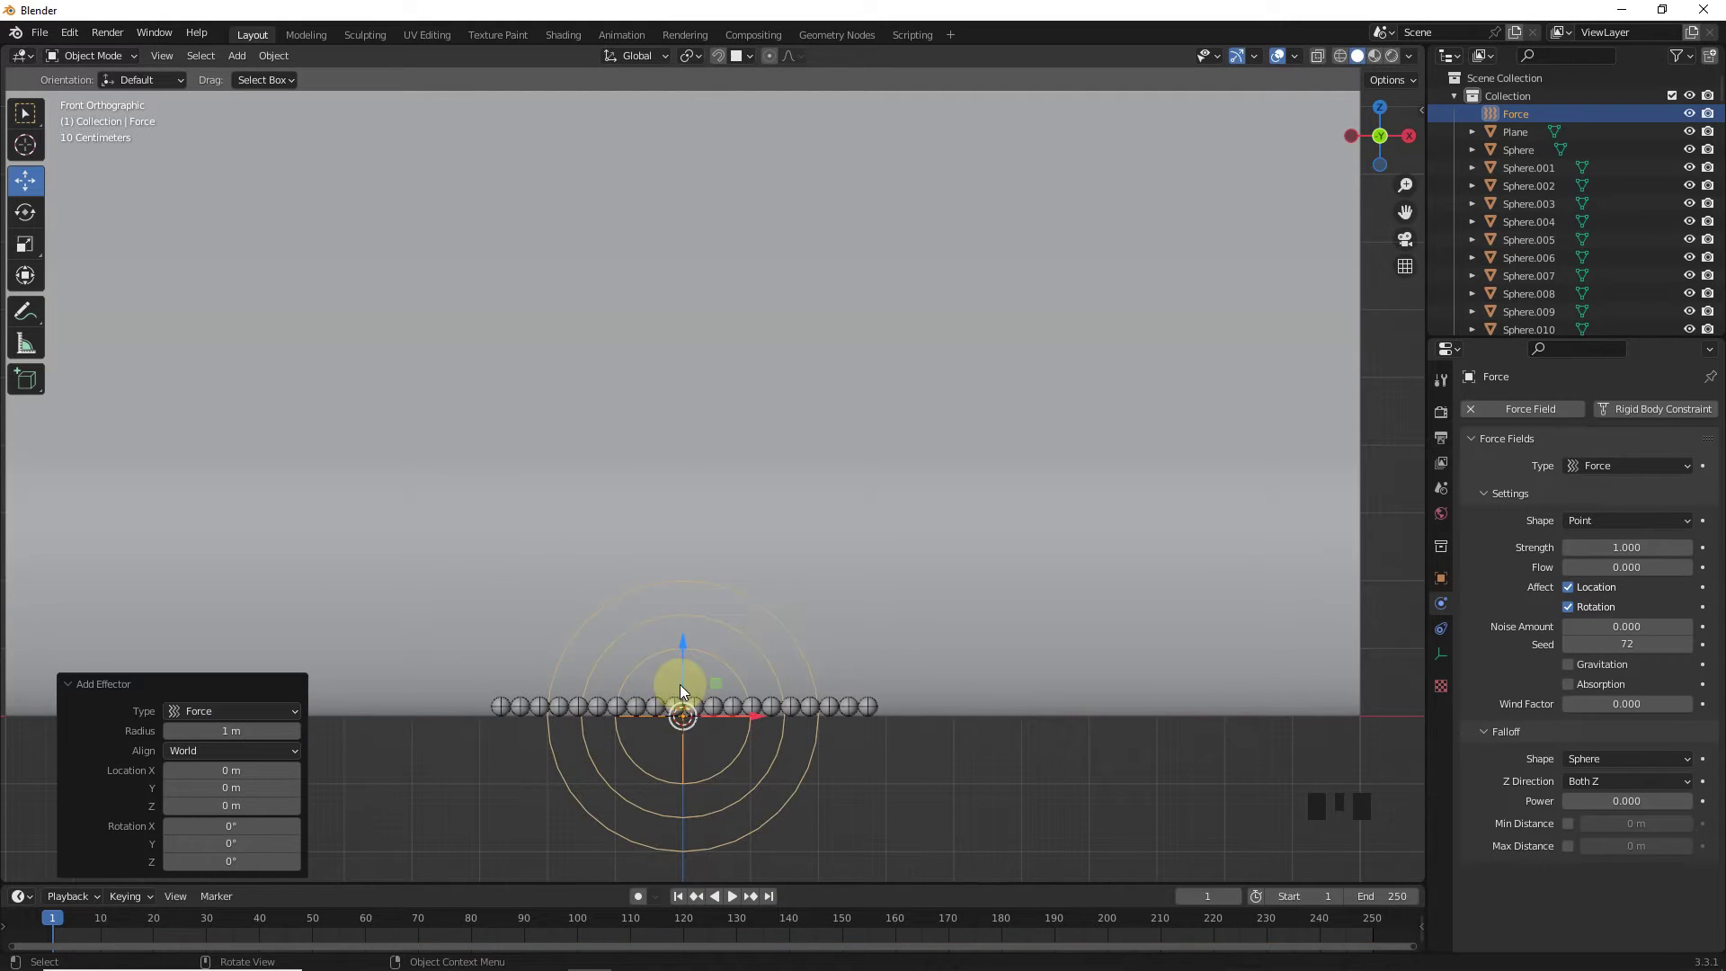
pyautogui.moveTo(680, 685); pyautogui.dragTo(721, 475)
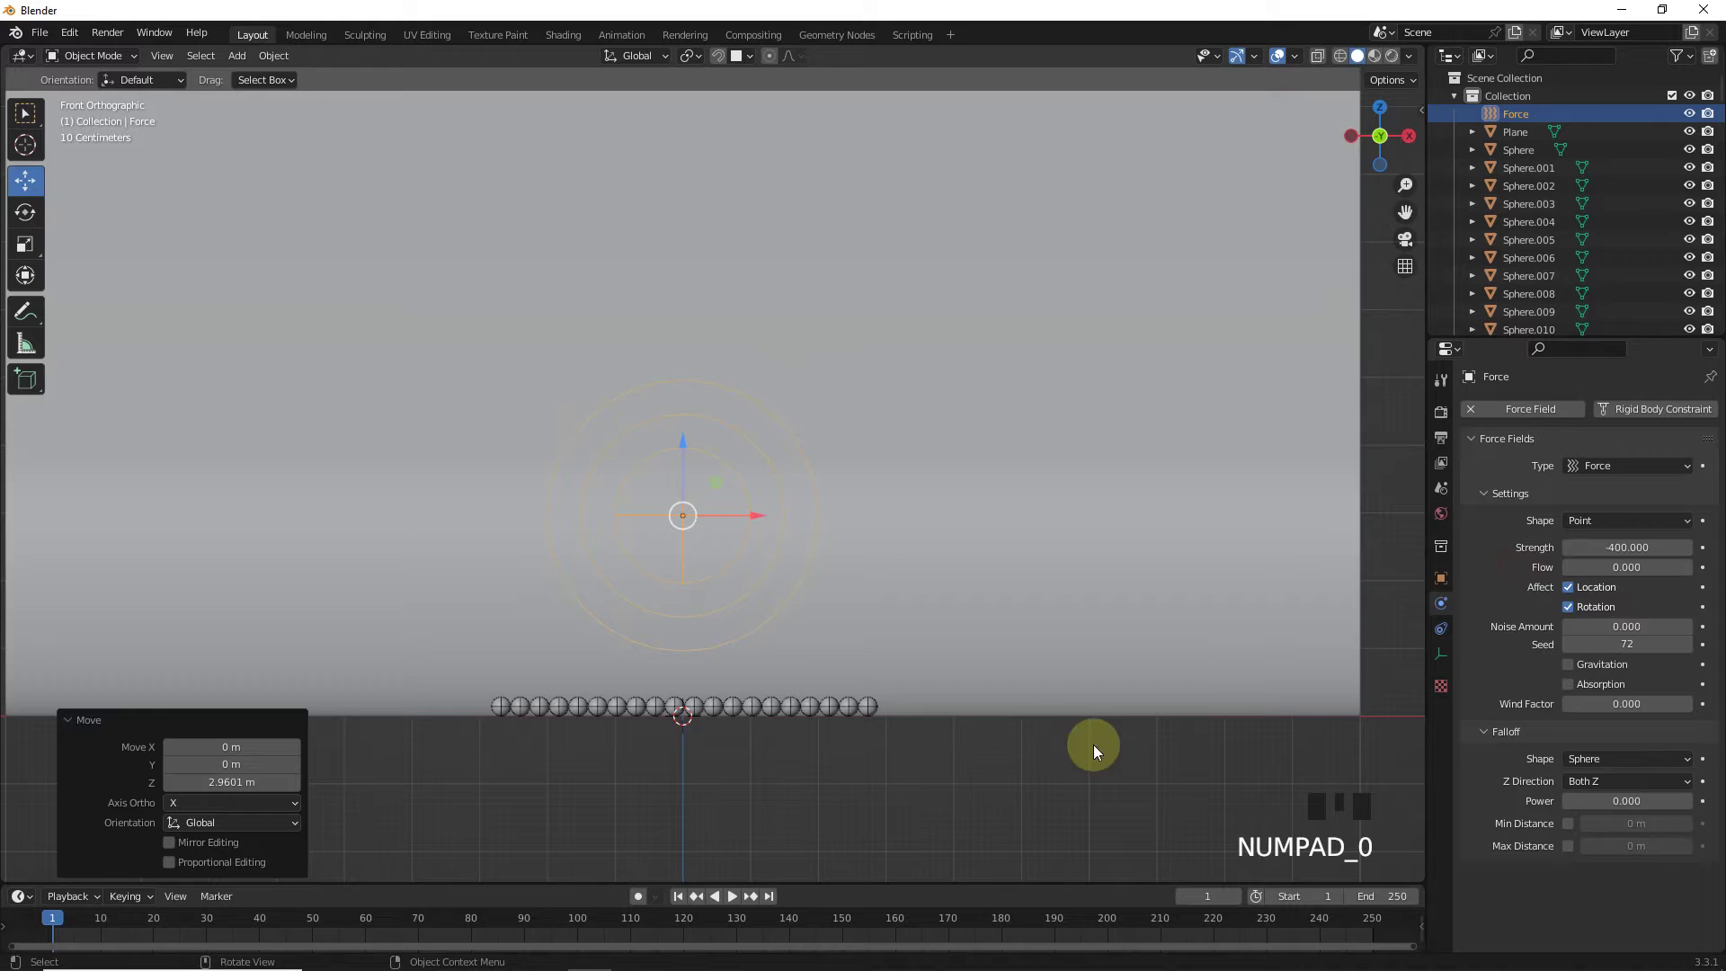
# - Play the simulation to check how the force field attracts the spheres
pyautogui.click(801, 811)
pyautogui.press('space')
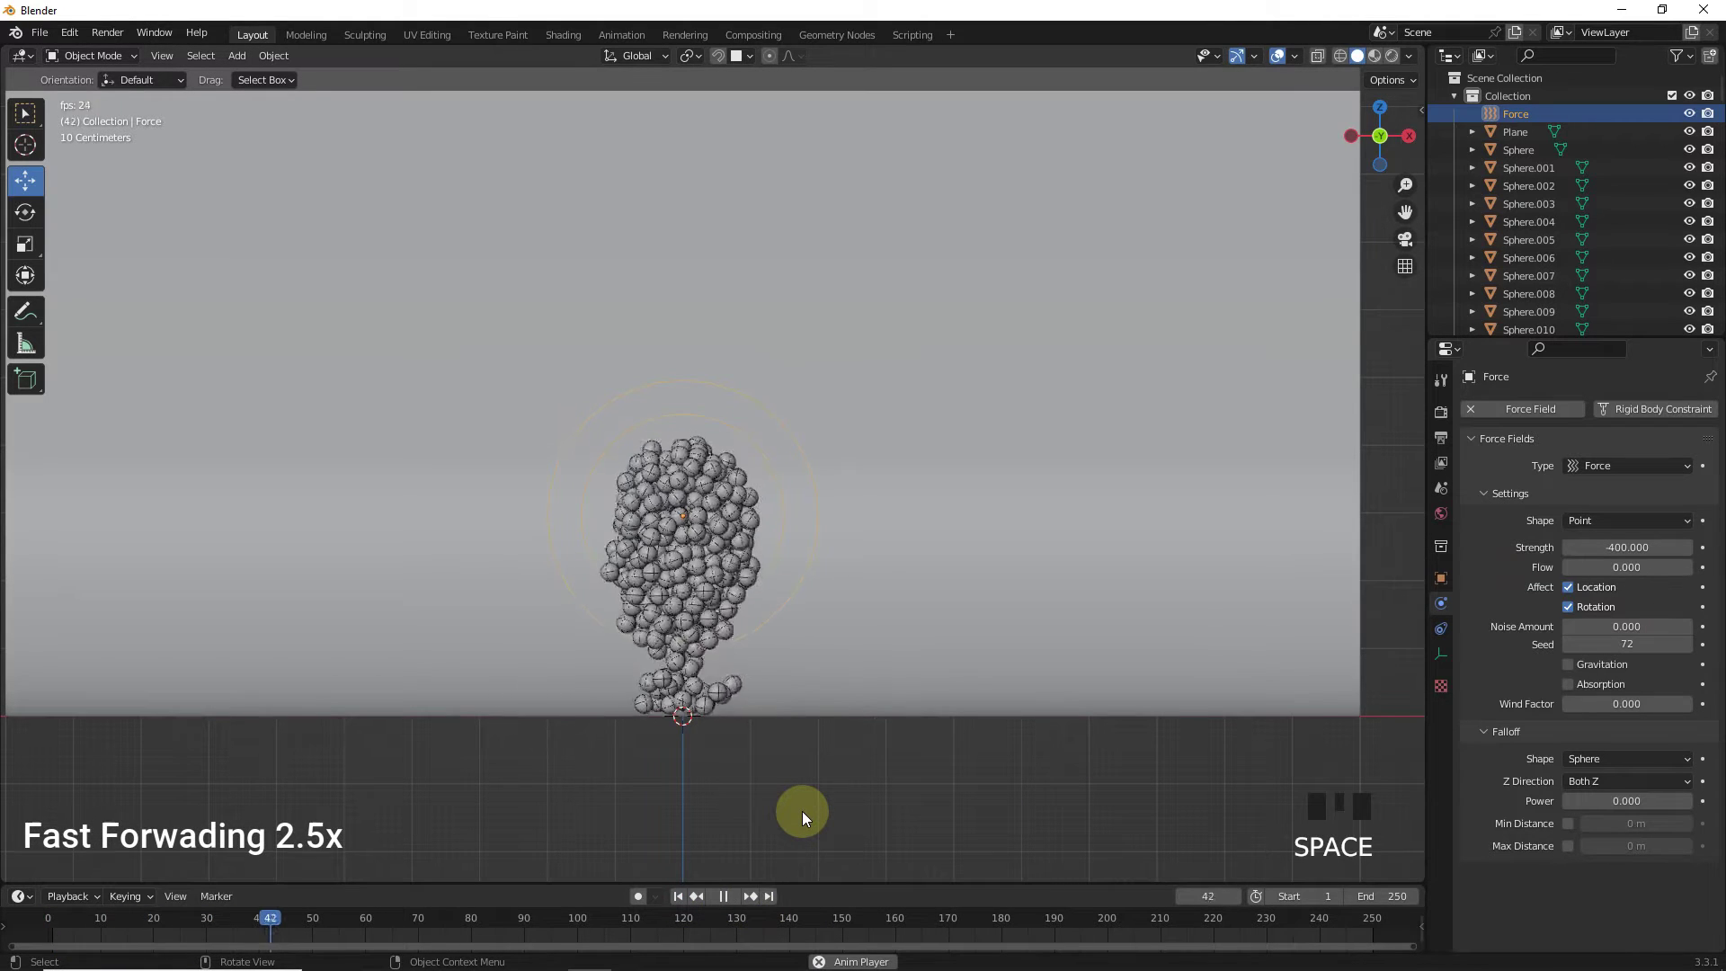
# - Turn off the scene's gravity, play the simulation from frame 1 to check the attraction, and return to frame 1
pyautogui.press('space')
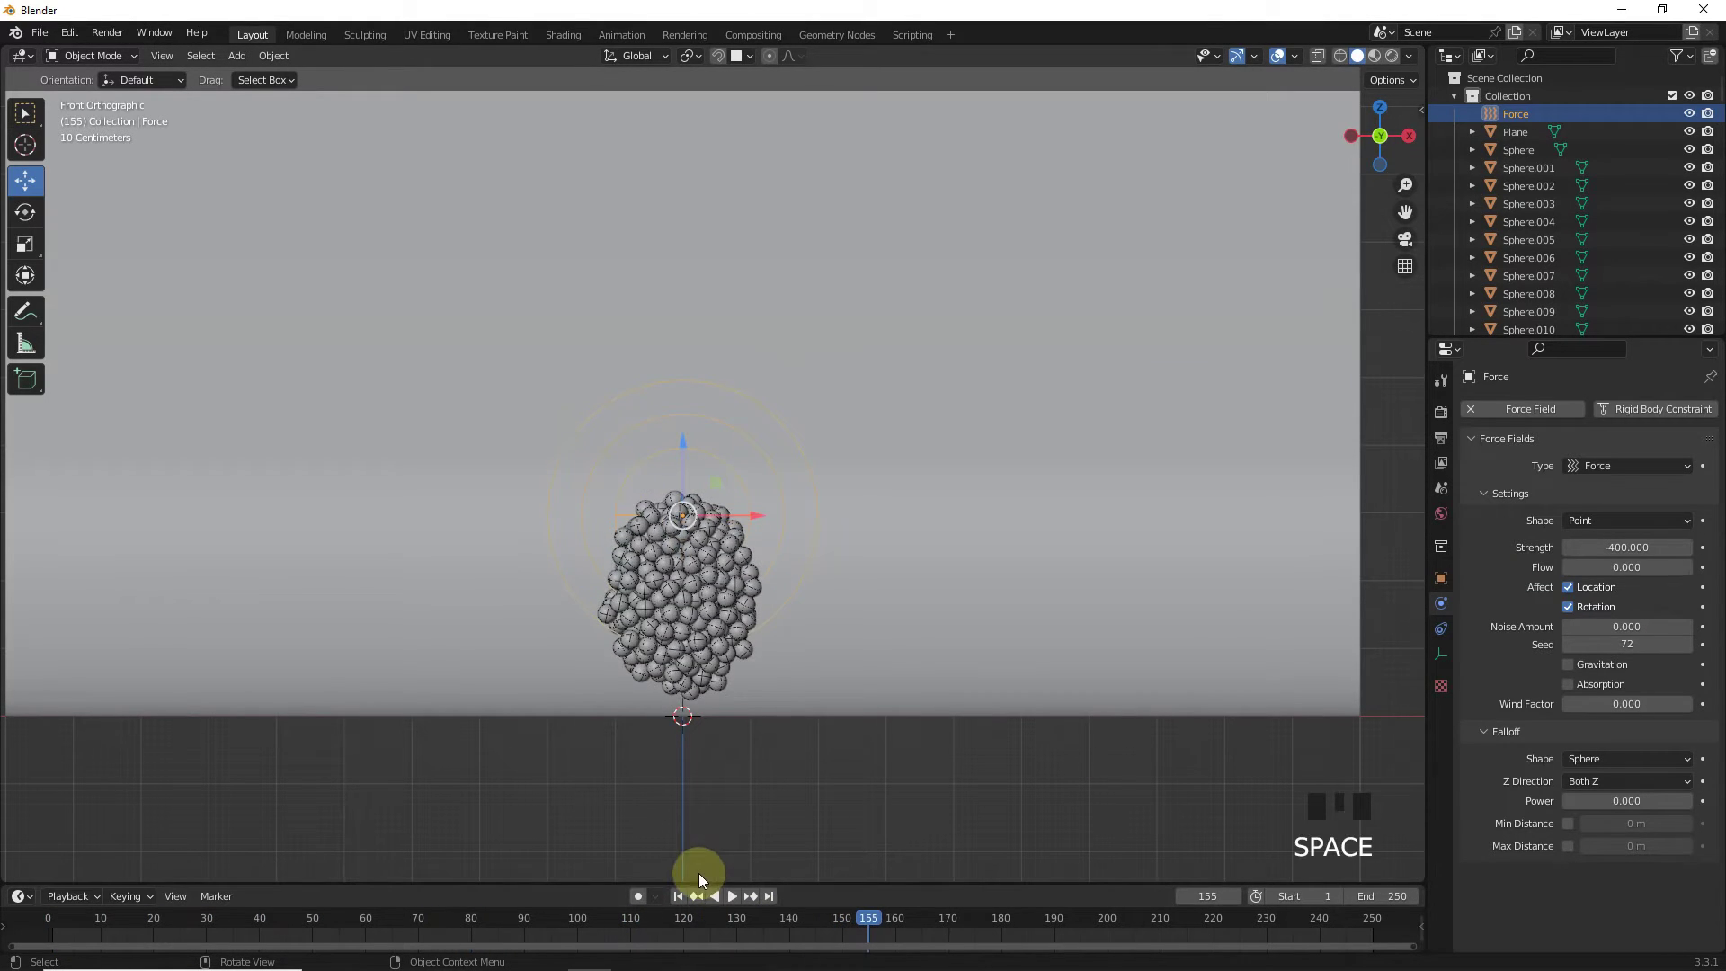
pyautogui.click(678, 896)
pyautogui.click(1441, 490)
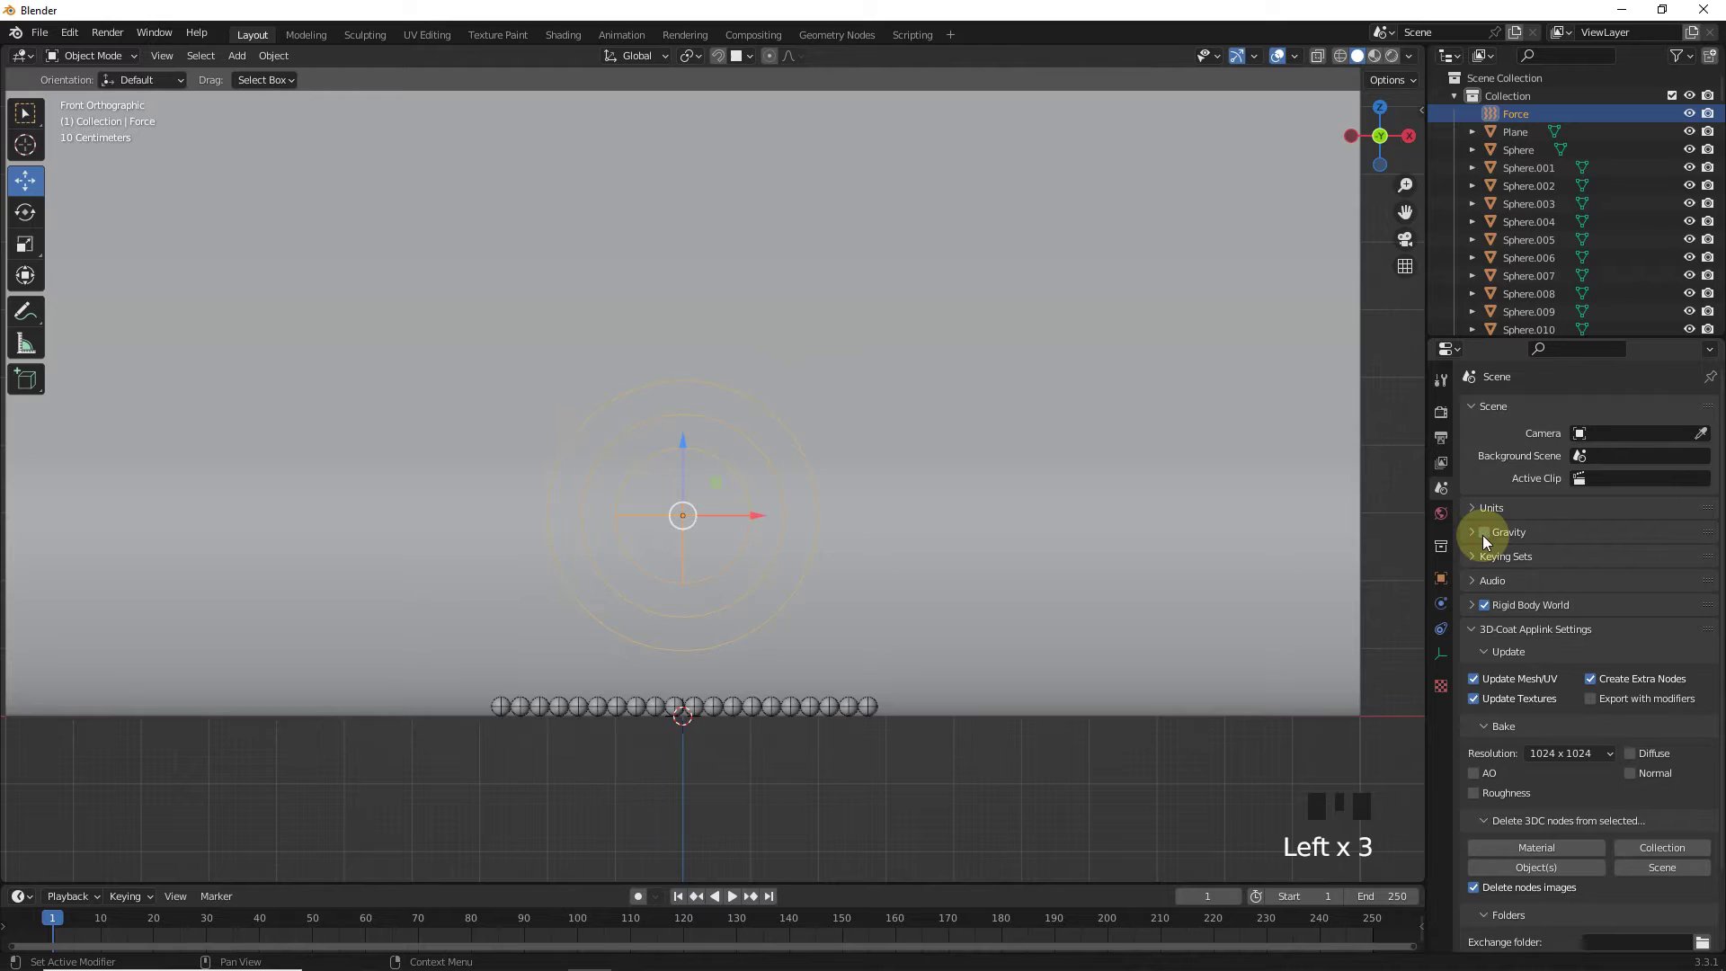
pyautogui.press('space')
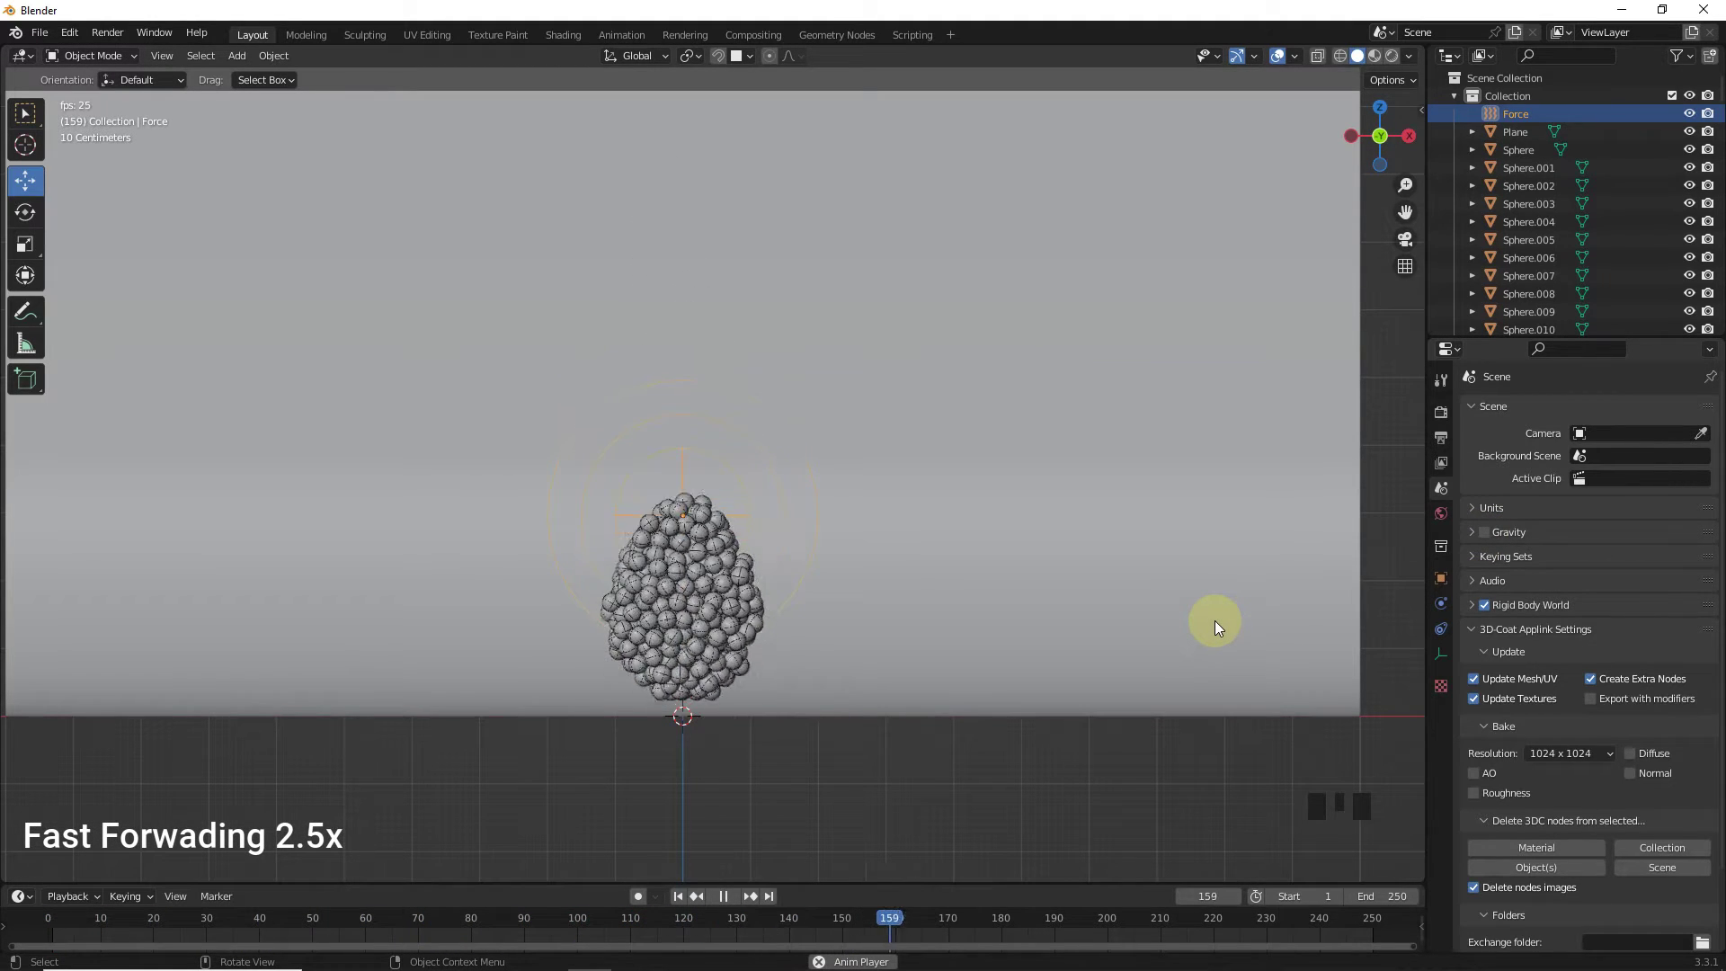
pyautogui.press('Escape')
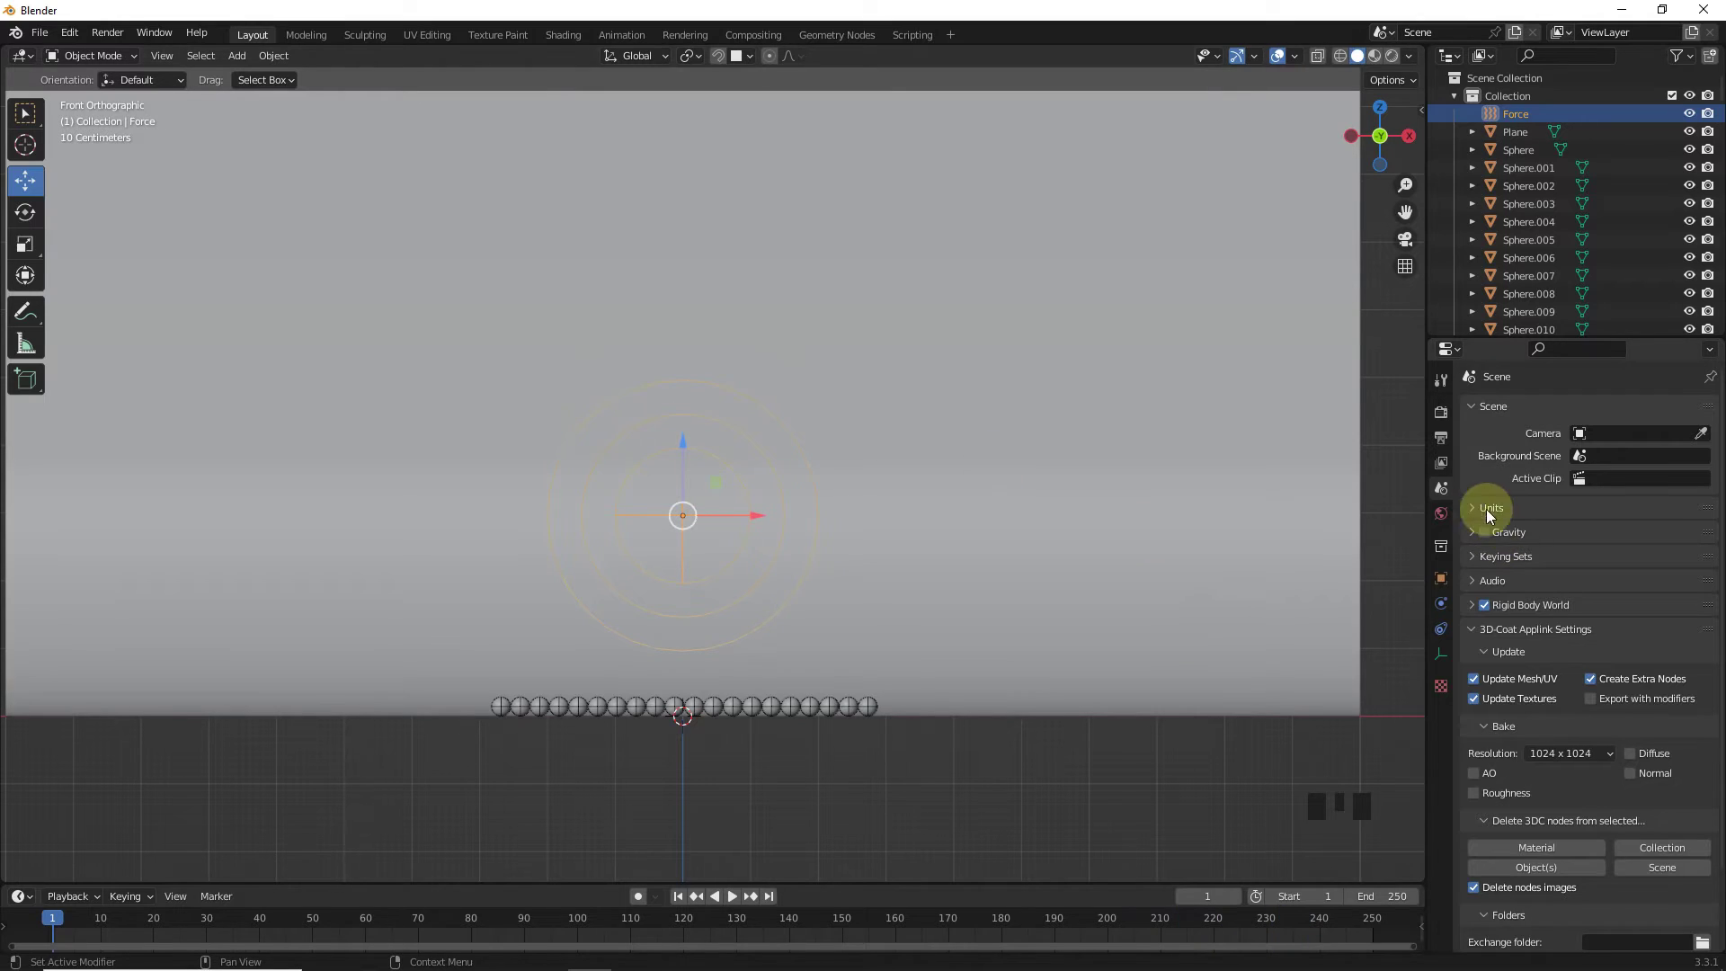
# - Set the output frame rate to 60 fps and the end frame to 1500
pyautogui.click(1441, 437)
pyautogui.click(1680, 573)
pyautogui.click(1596, 716)
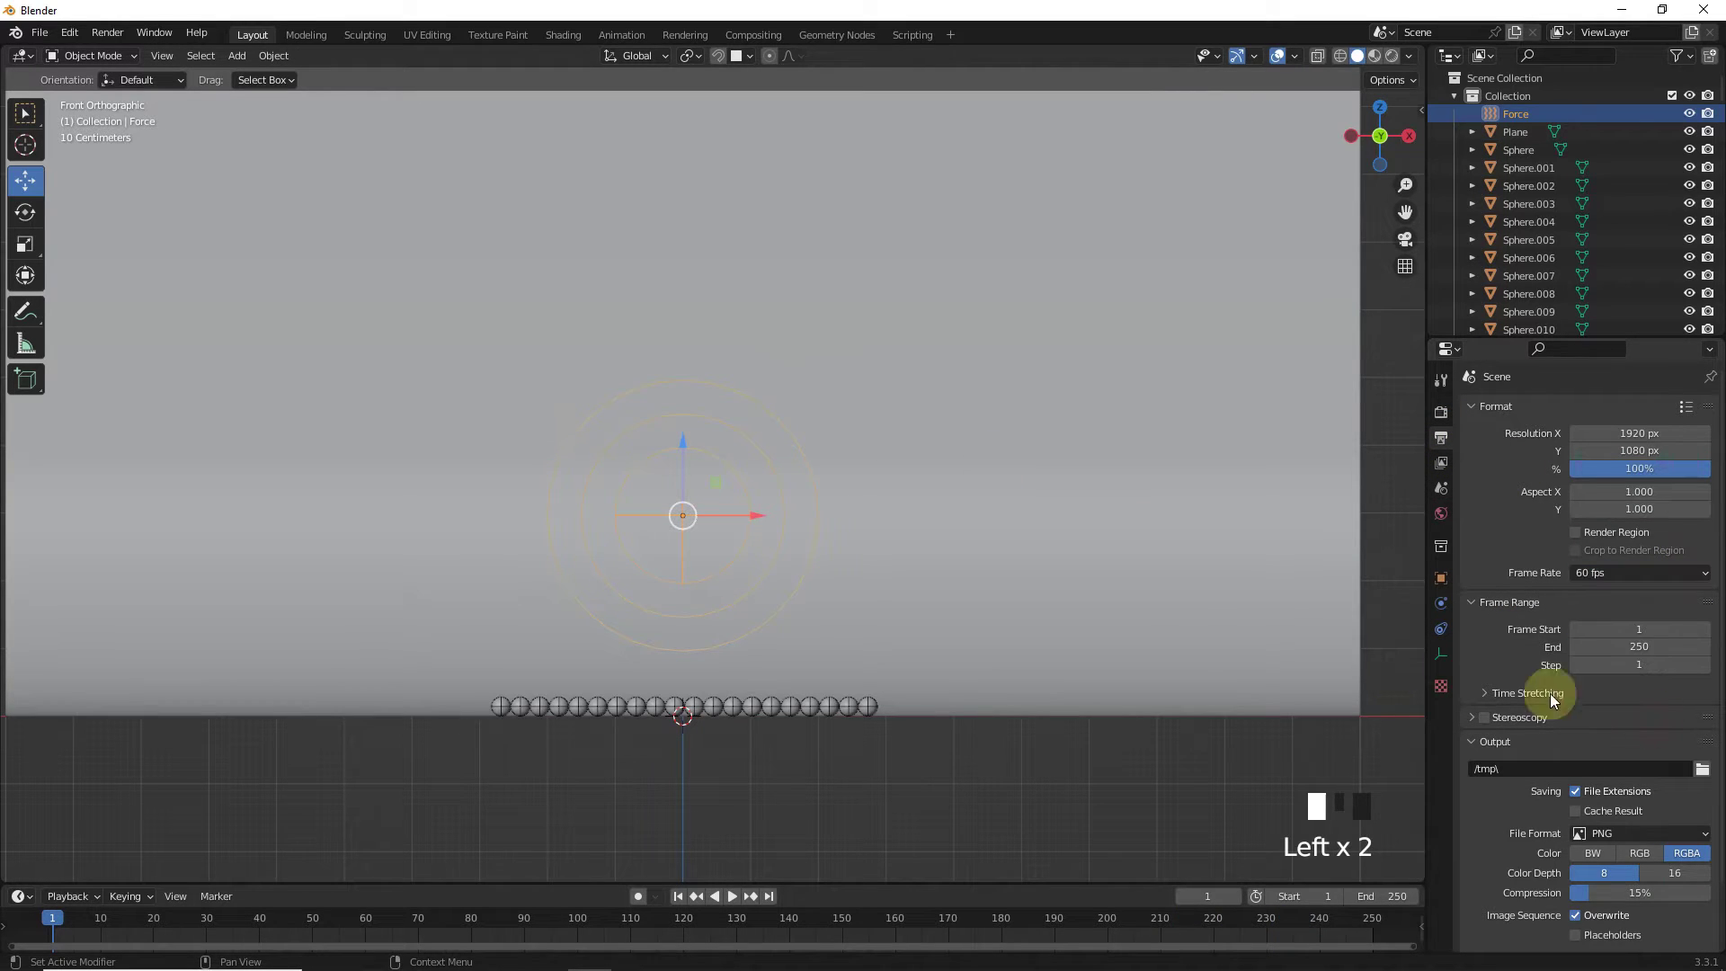
pyautogui.write('00')
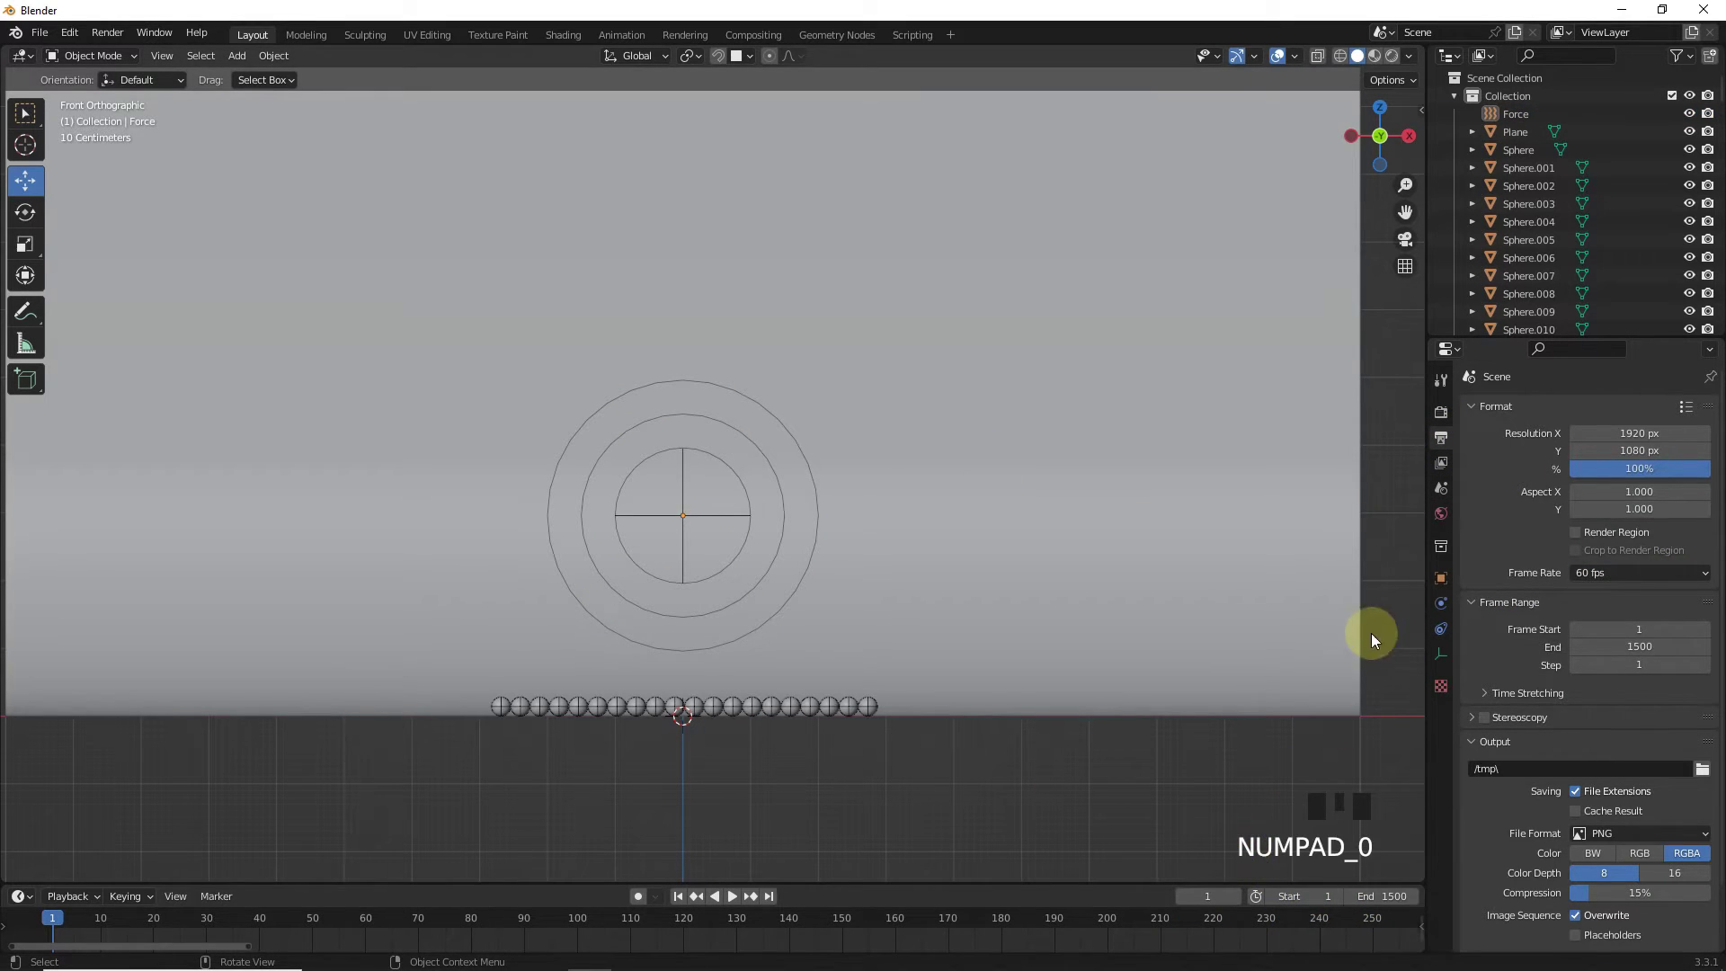
# - Set the simulation end of the Rigid Body World cache to 1500
pyautogui.click(1441, 494)
pyautogui.click(1510, 659)
pyautogui.scroll(-2, 1508, 773)
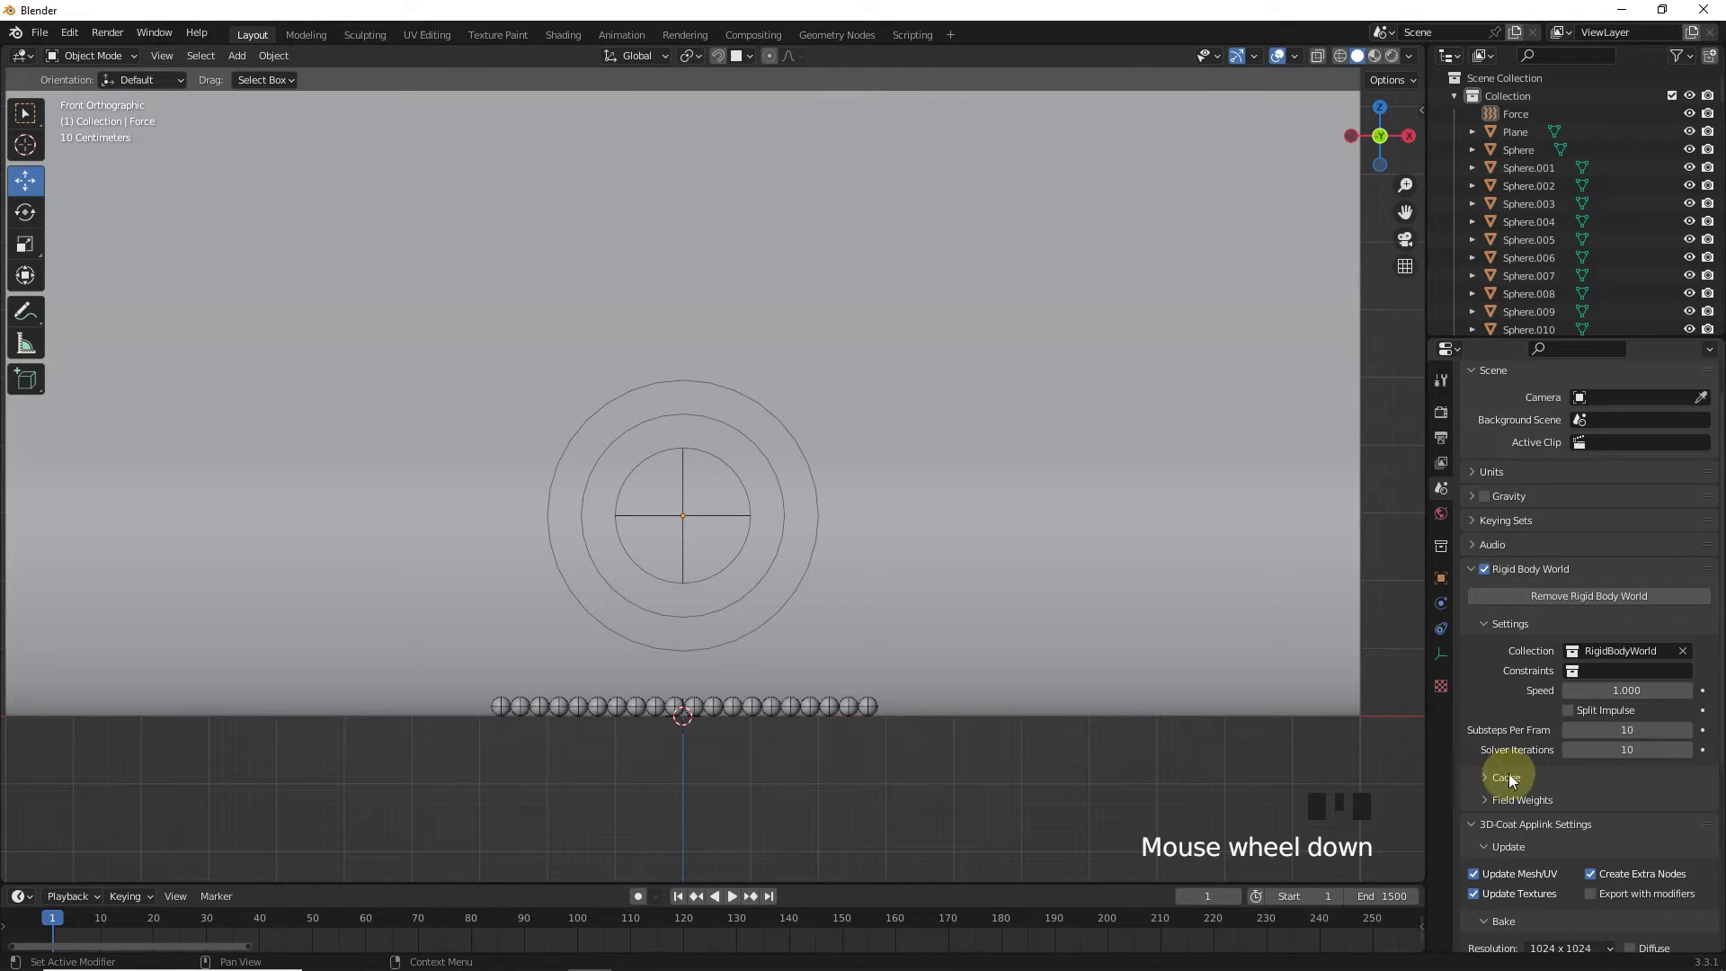
pyautogui.click(1637, 750)
pyautogui.write('1')
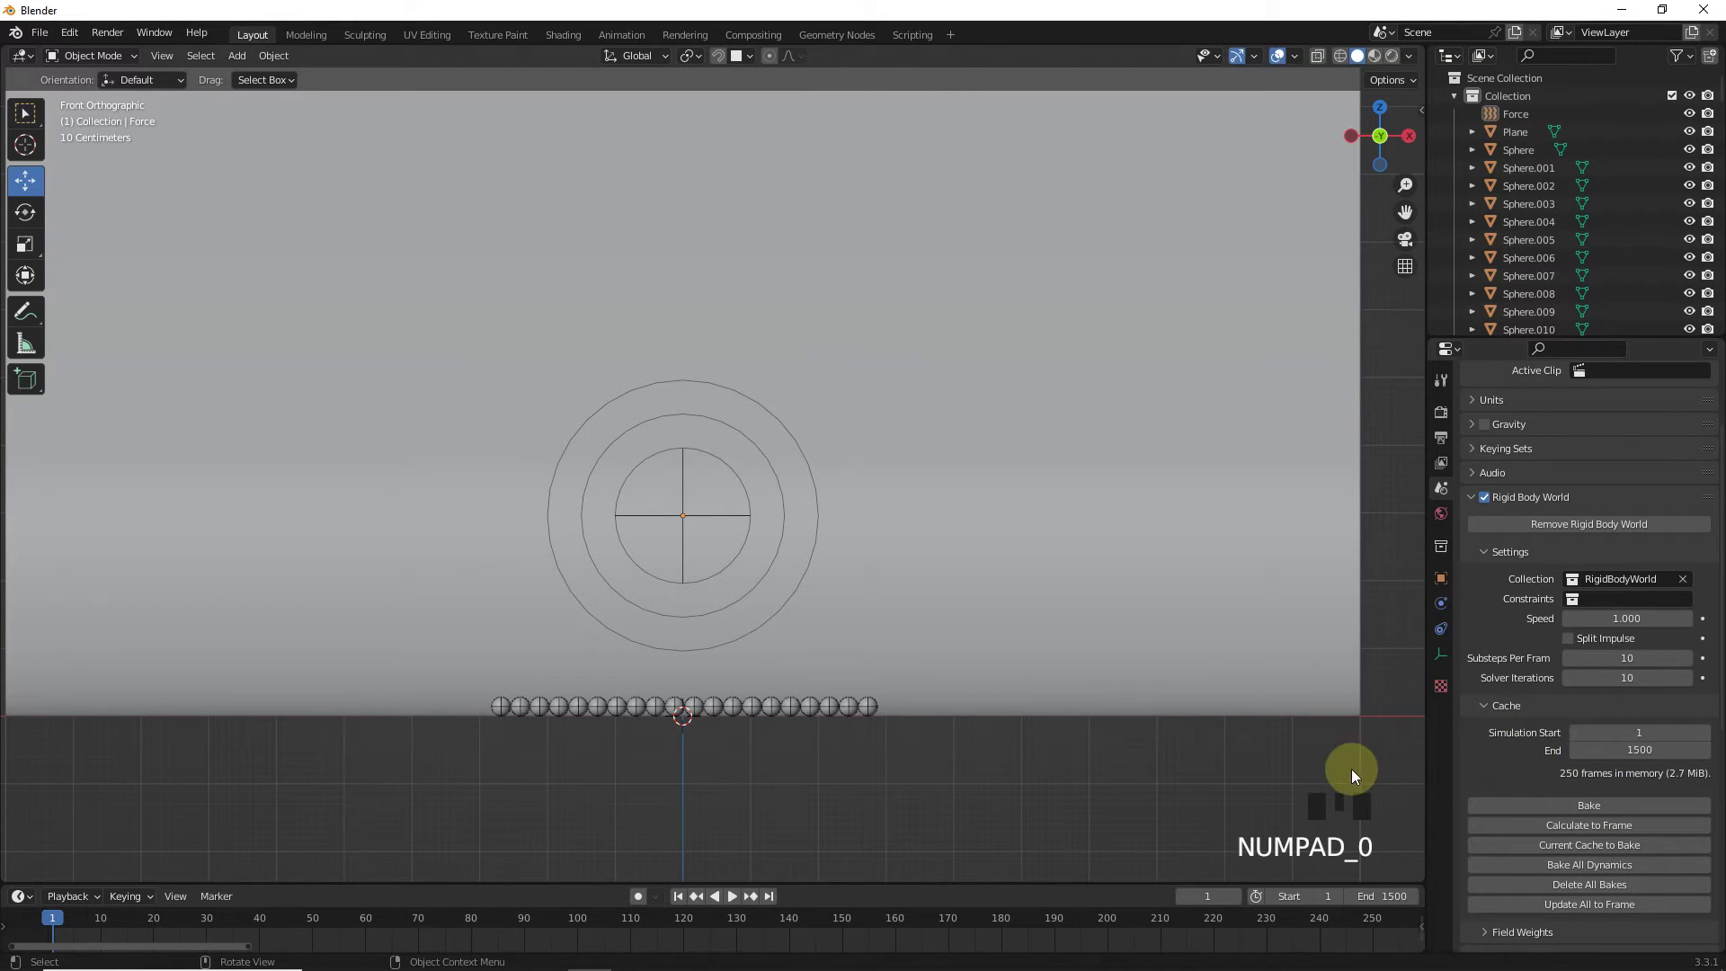
# - Keyframe the force field's strength at -400 on frame 60 and at 0 on frame 59
pyautogui.moveTo(149, 929); pyautogui.dragTo(366, 934)
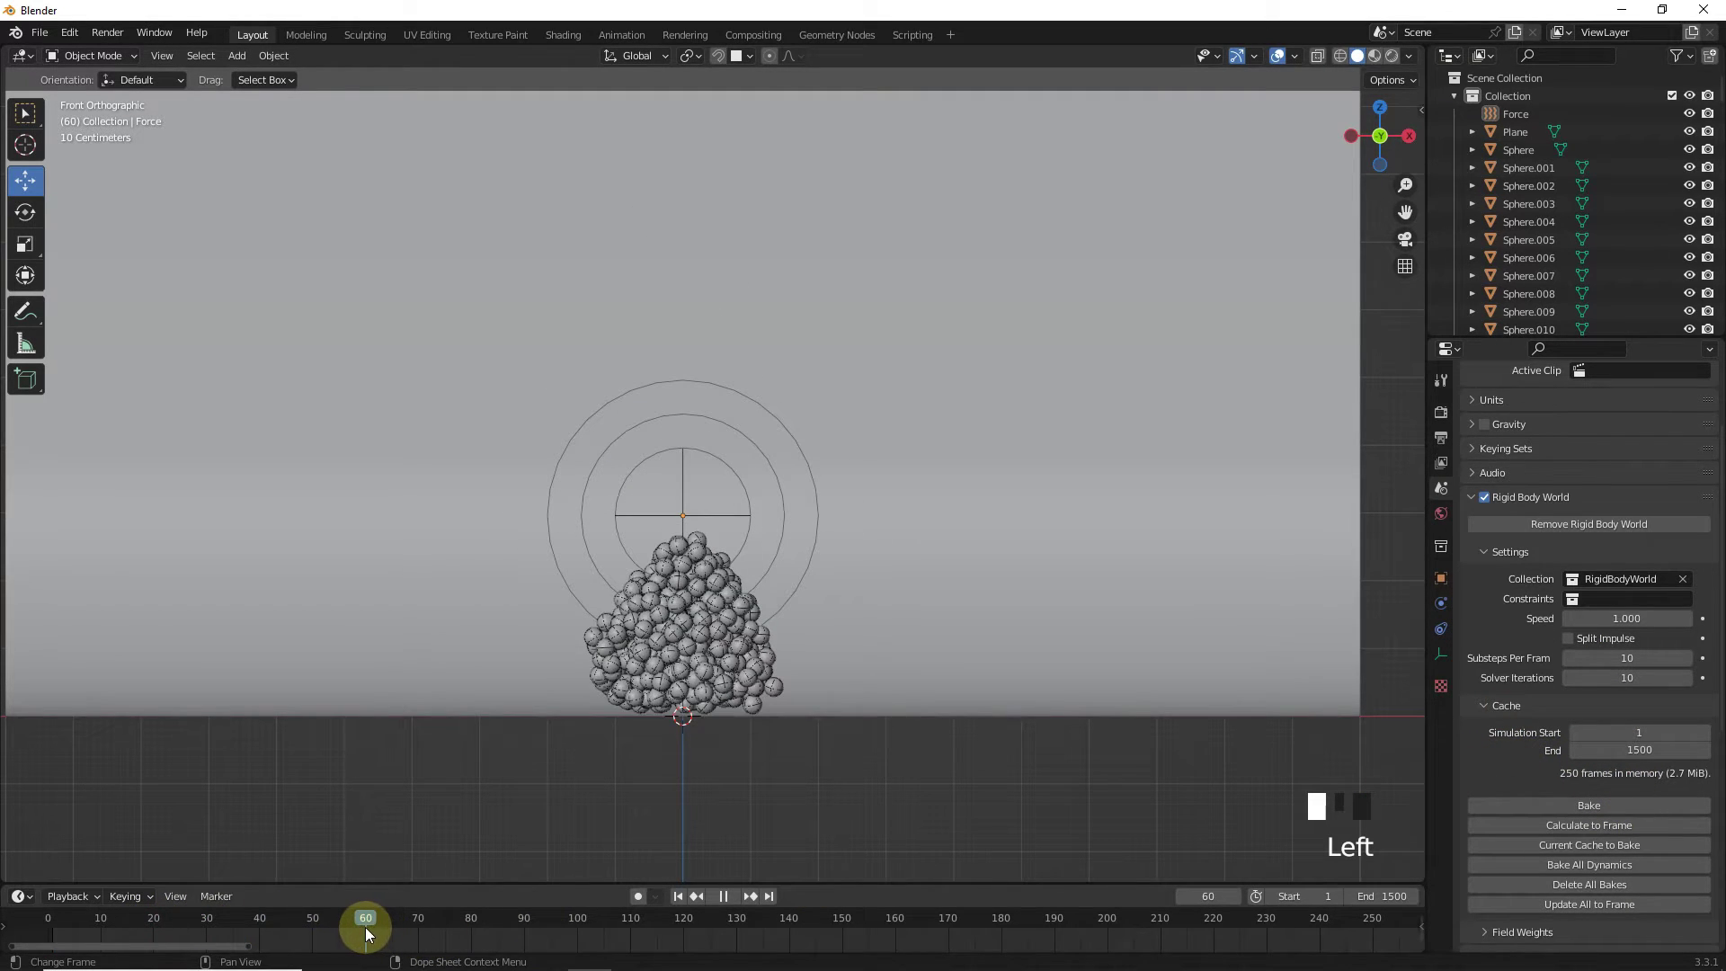
pyautogui.click(747, 532)
pyautogui.click(1441, 603)
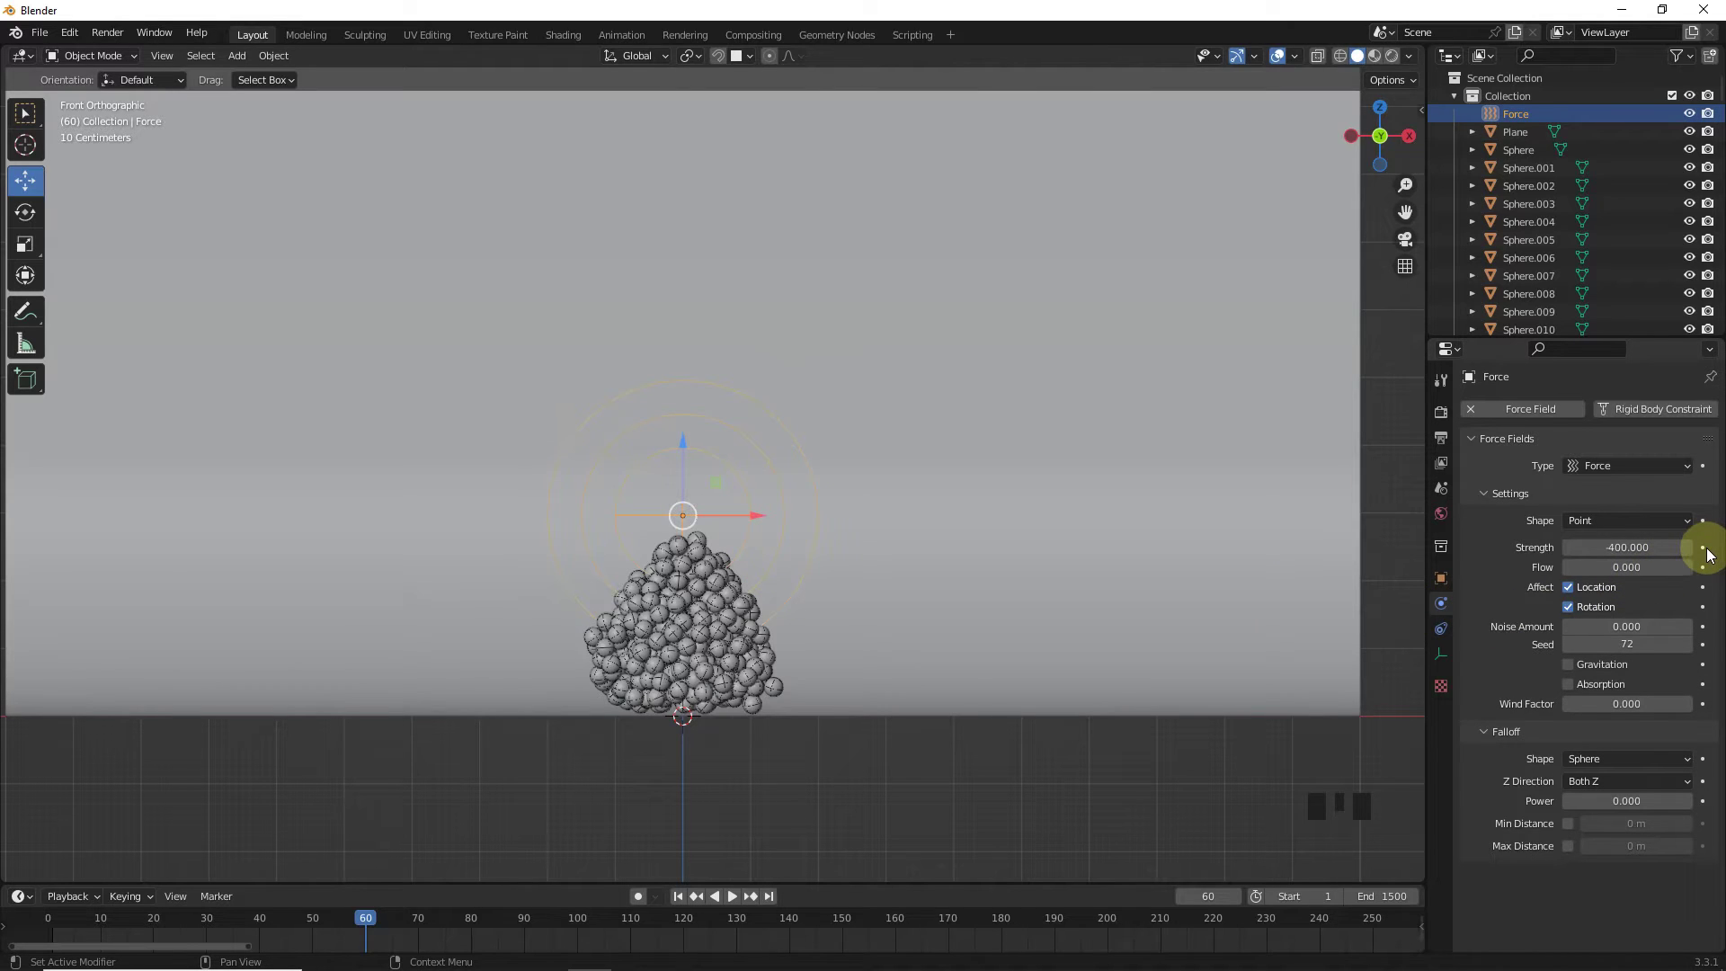
pyautogui.click(1182, 895)
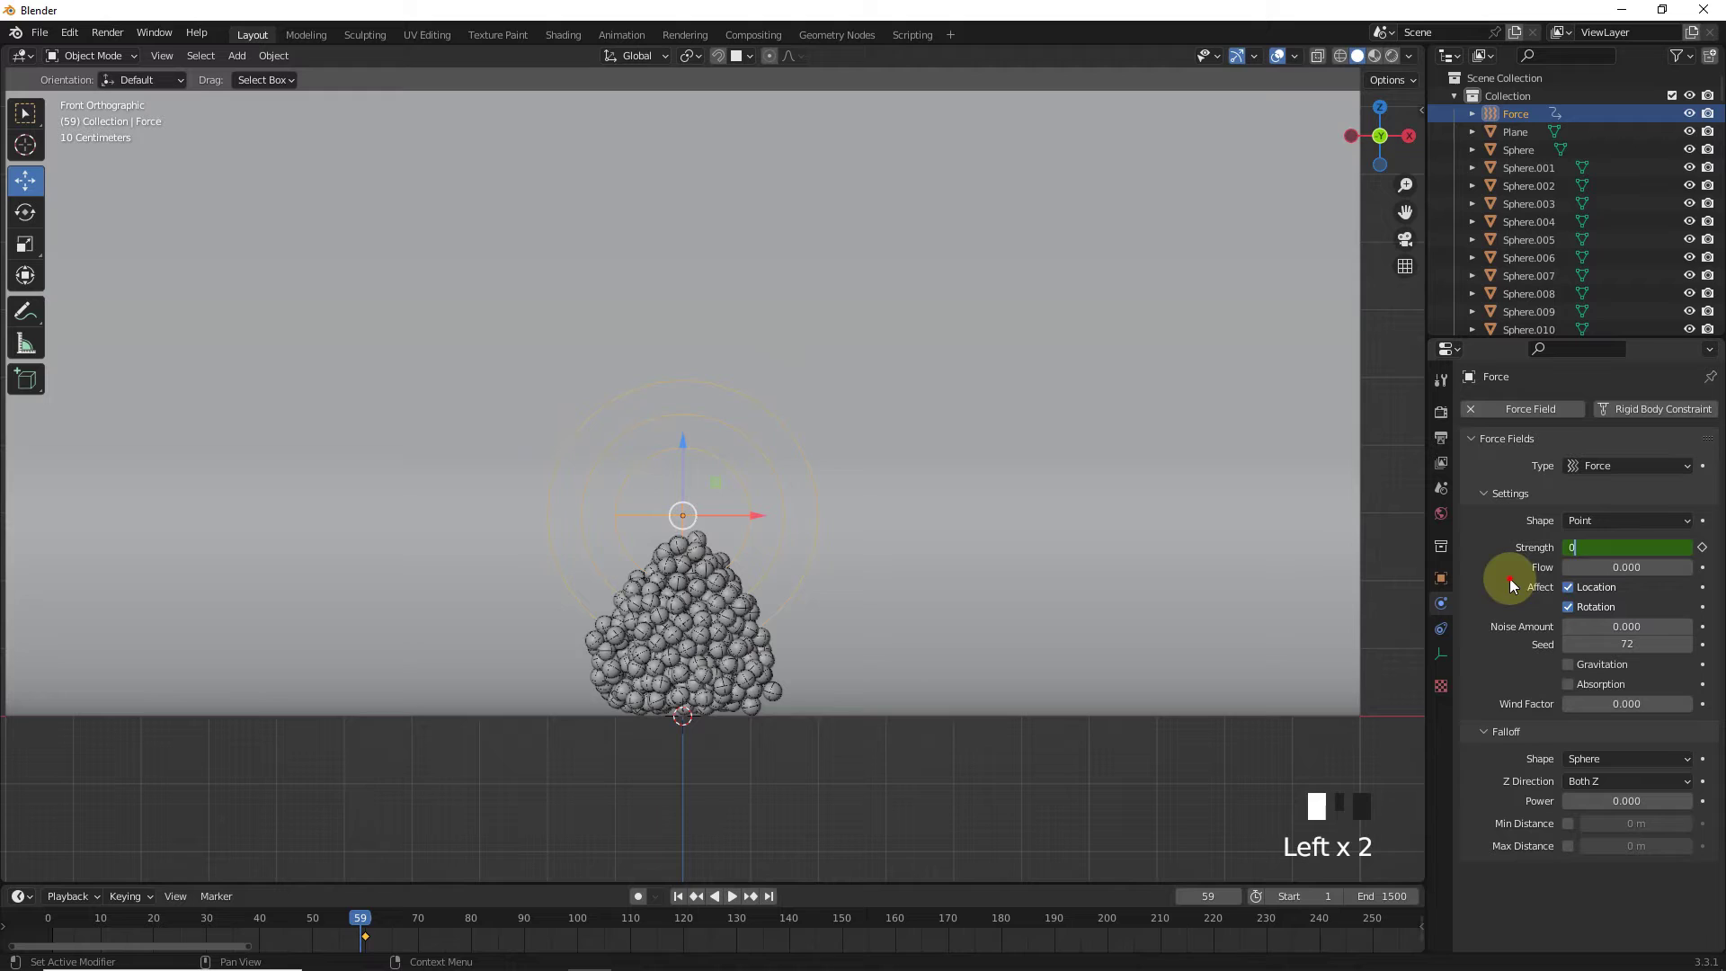
# - Play the simulation from frame 1 to check the keyframed force field and try moving the field during playback
pyautogui.click(678, 896)
pyautogui.press('space')
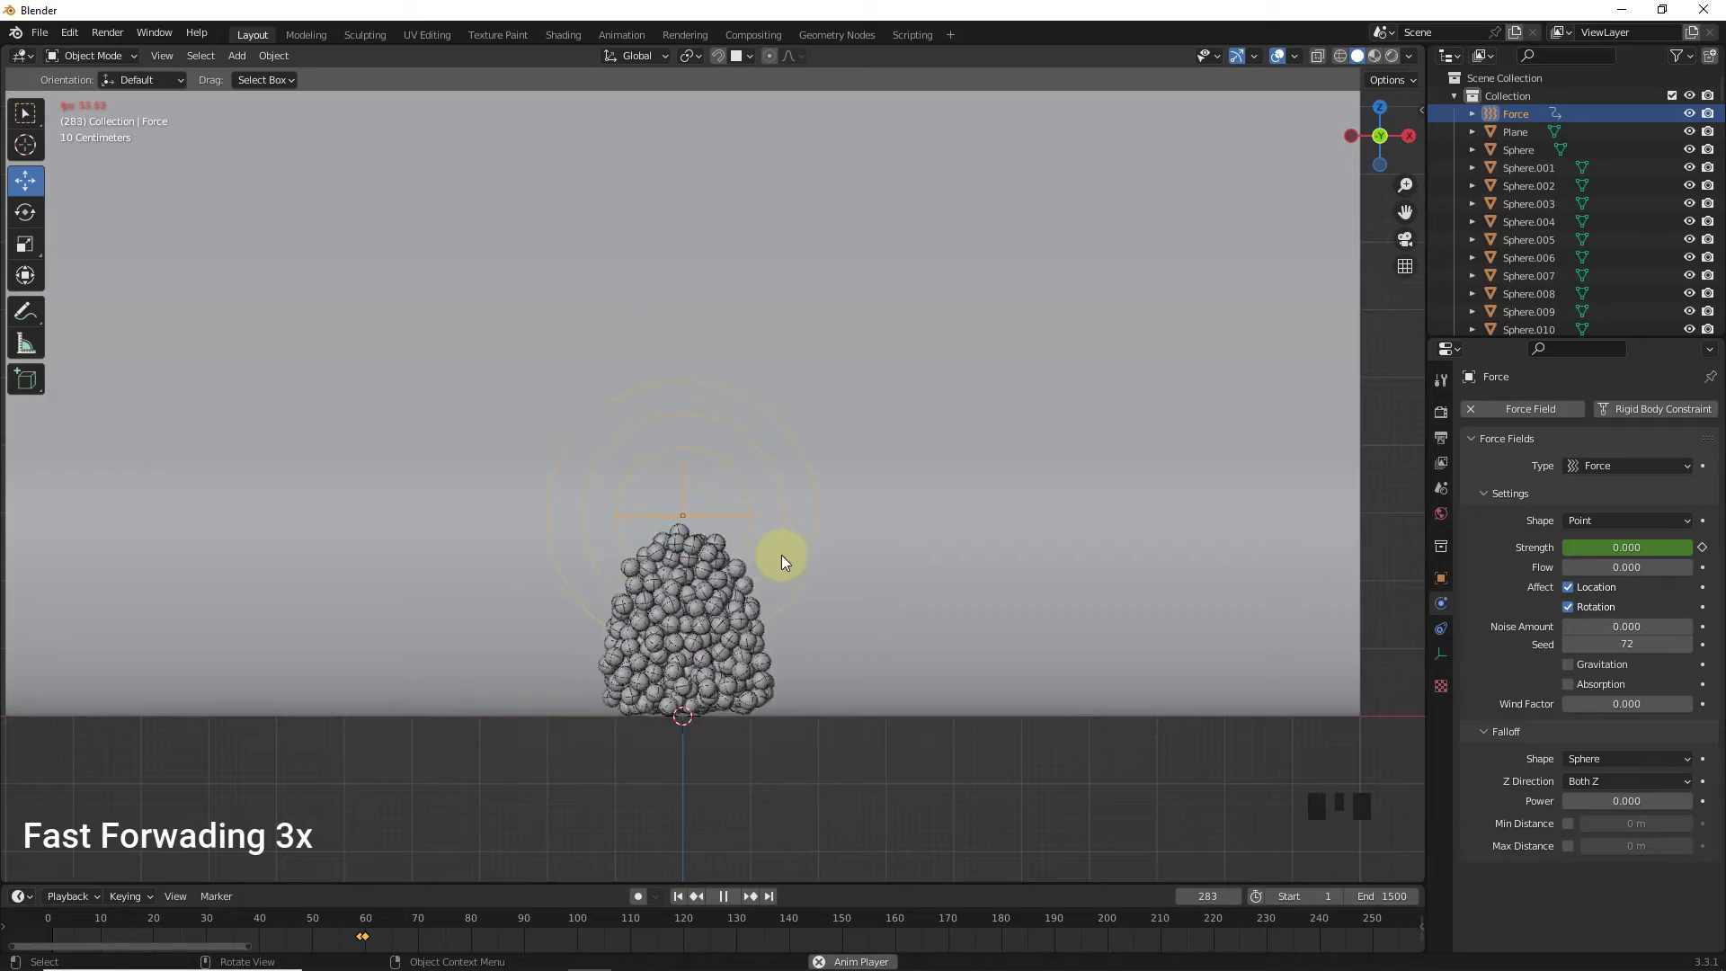
pyautogui.press('g')
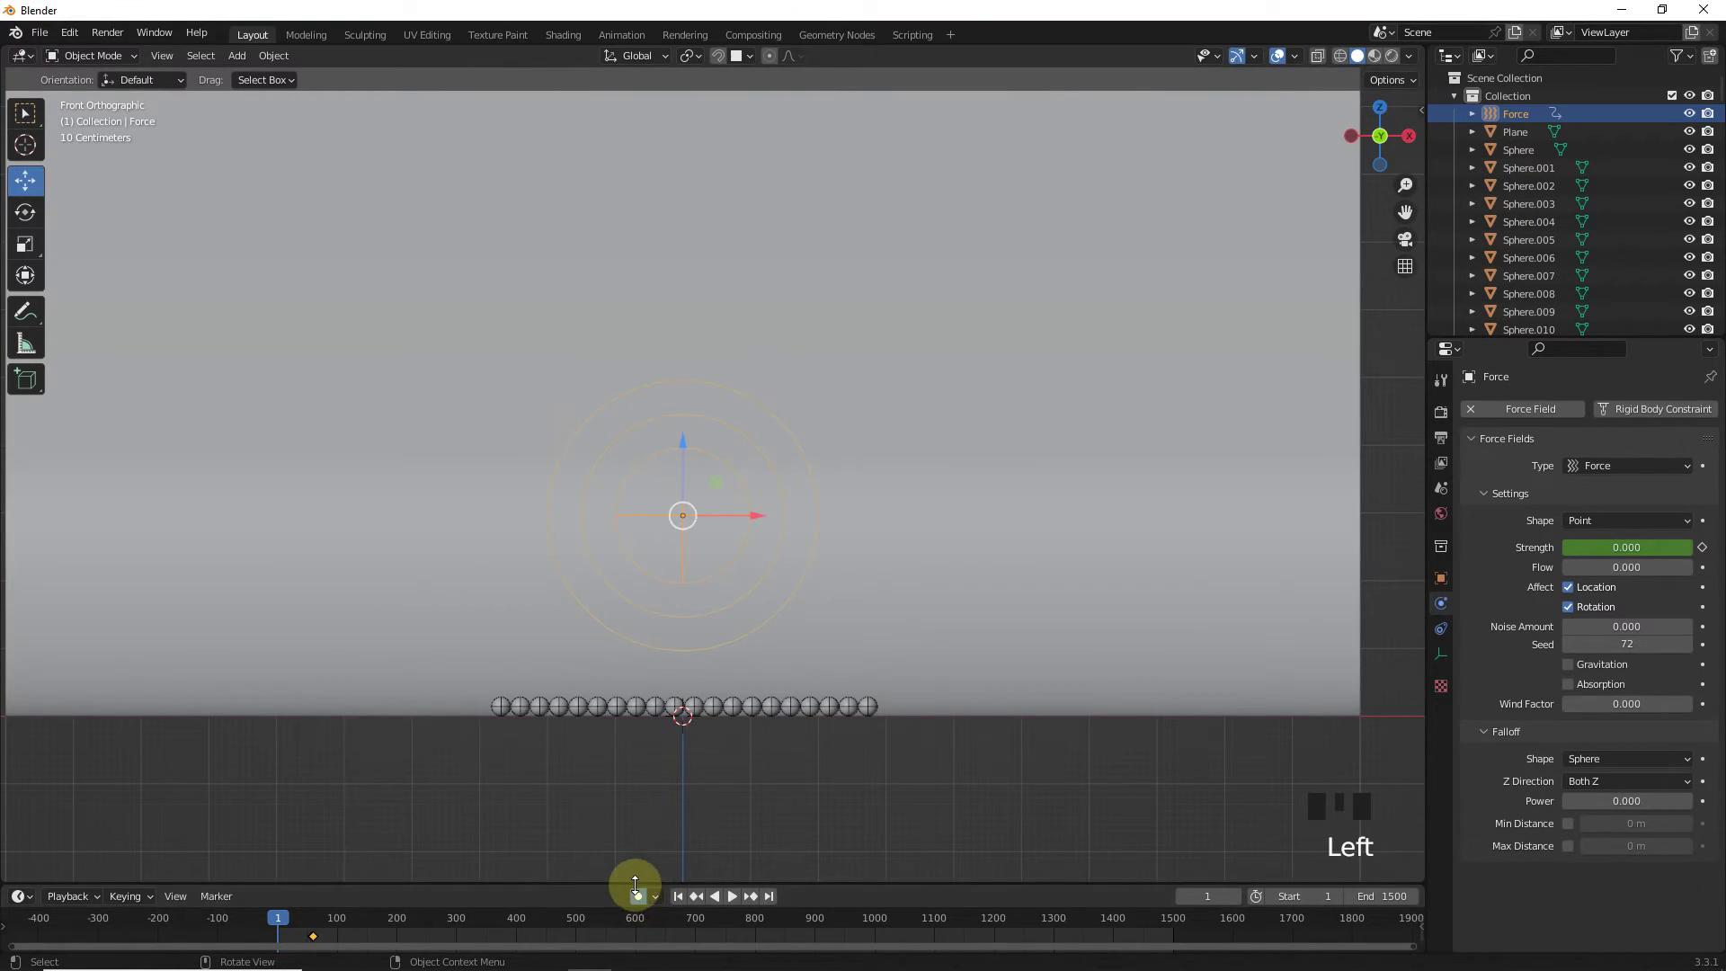
# - Enable auto keying and record location keyframes for the force field by moving it around while the simulation plays
pyautogui.click(638, 894)
pyautogui.press('space')
pyautogui.press('KP_0')
pyautogui.press('g')
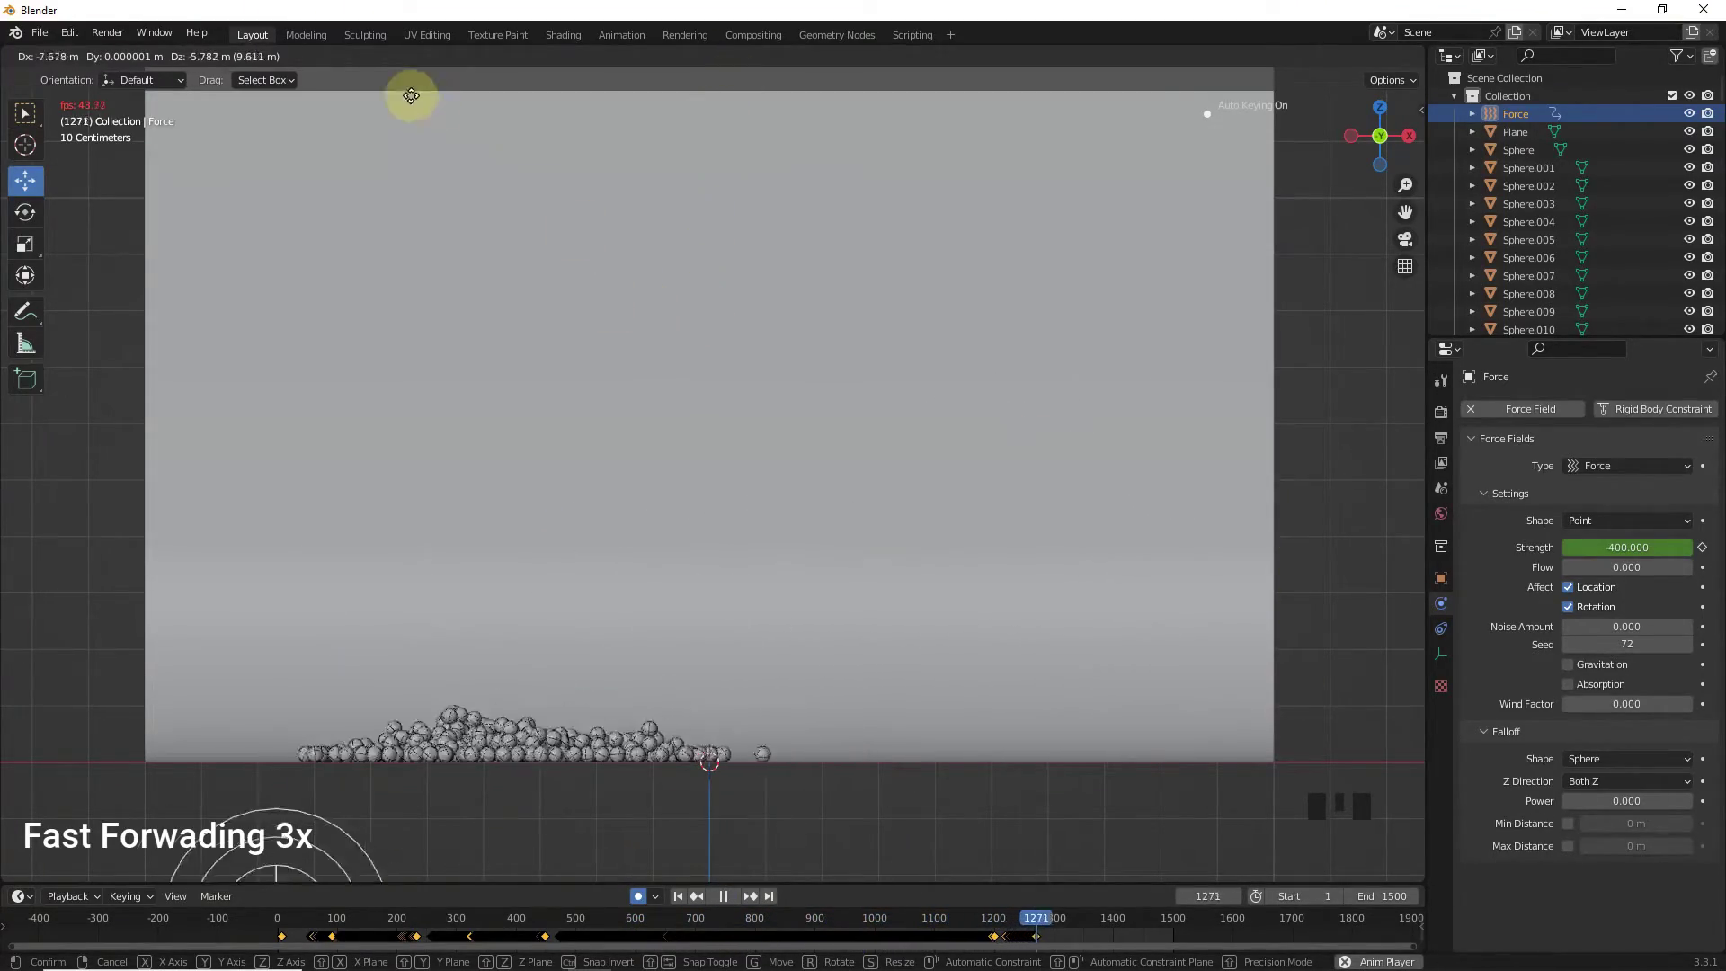
pyautogui.click(1144, 636)
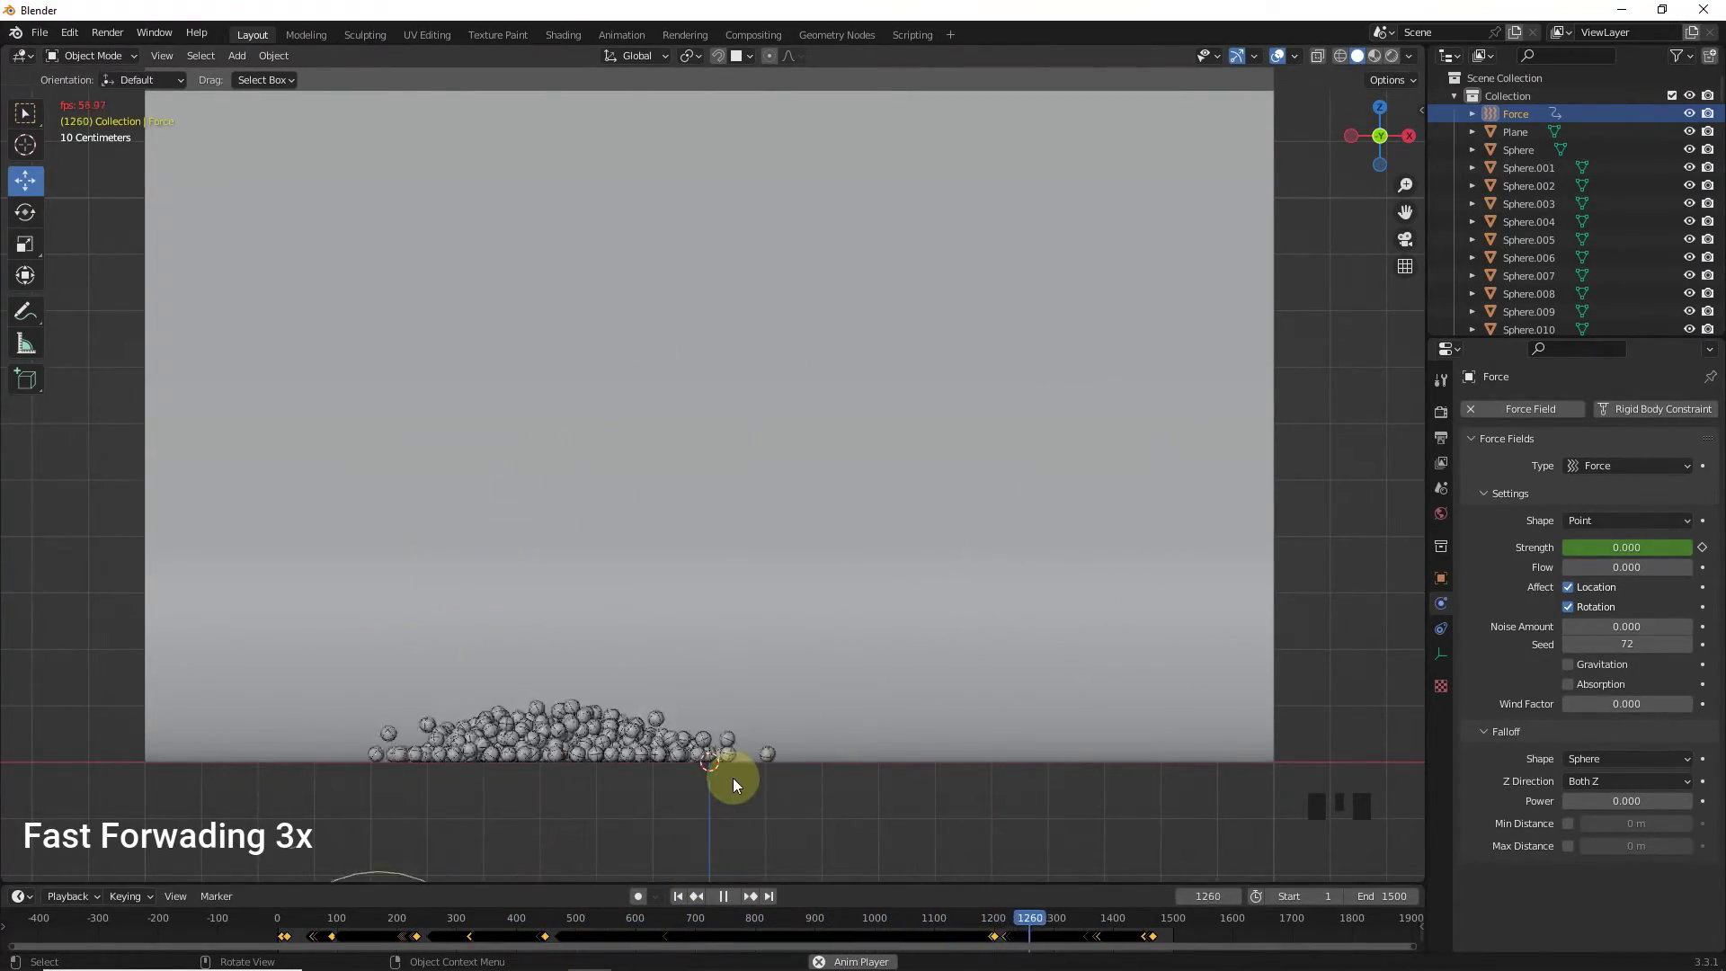
# - Return to frame 1, add a camera and move it about -18.27 m along the Y axis
pyautogui.click(678, 895)
pyautogui.hotkey('shift', 'a')
pyautogui.click(706, 457)
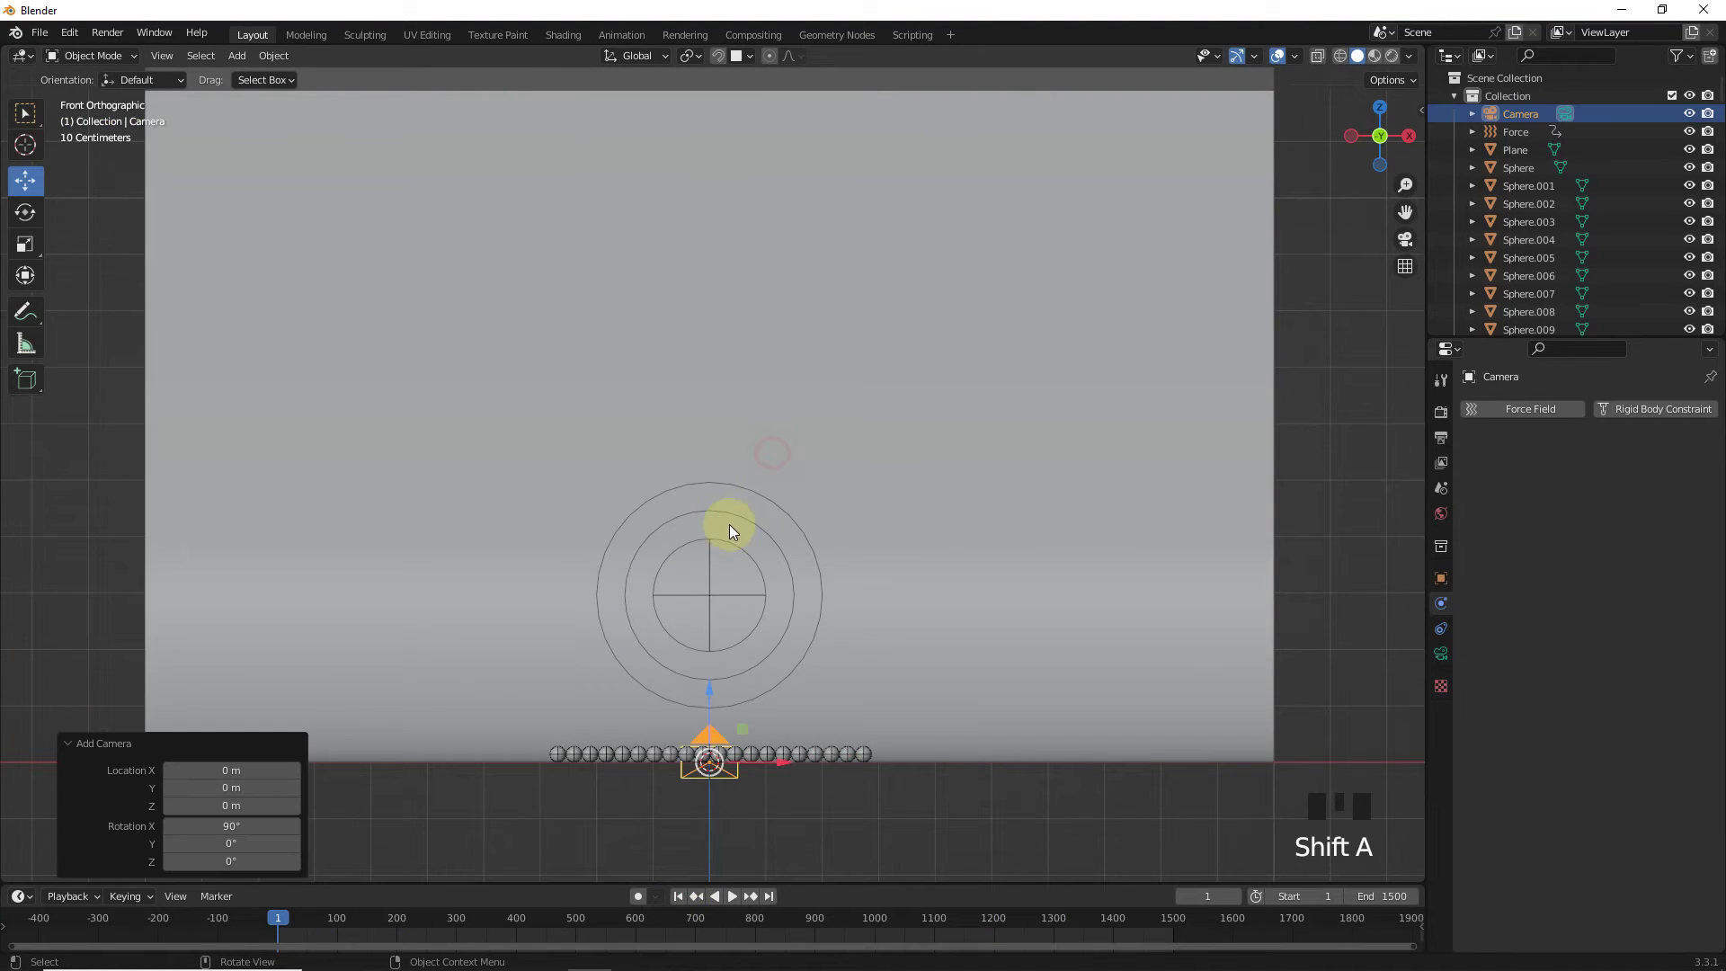
pyautogui.moveTo(730, 525); pyautogui.dragTo(773, 692, button='middle')
pyautogui.scroll(-5, 773, 692)
pyautogui.moveTo(773, 692); pyautogui.dragTo(1136, 628)
pyautogui.scroll(-4, 883, 536)
pyautogui.click(1298, 602)
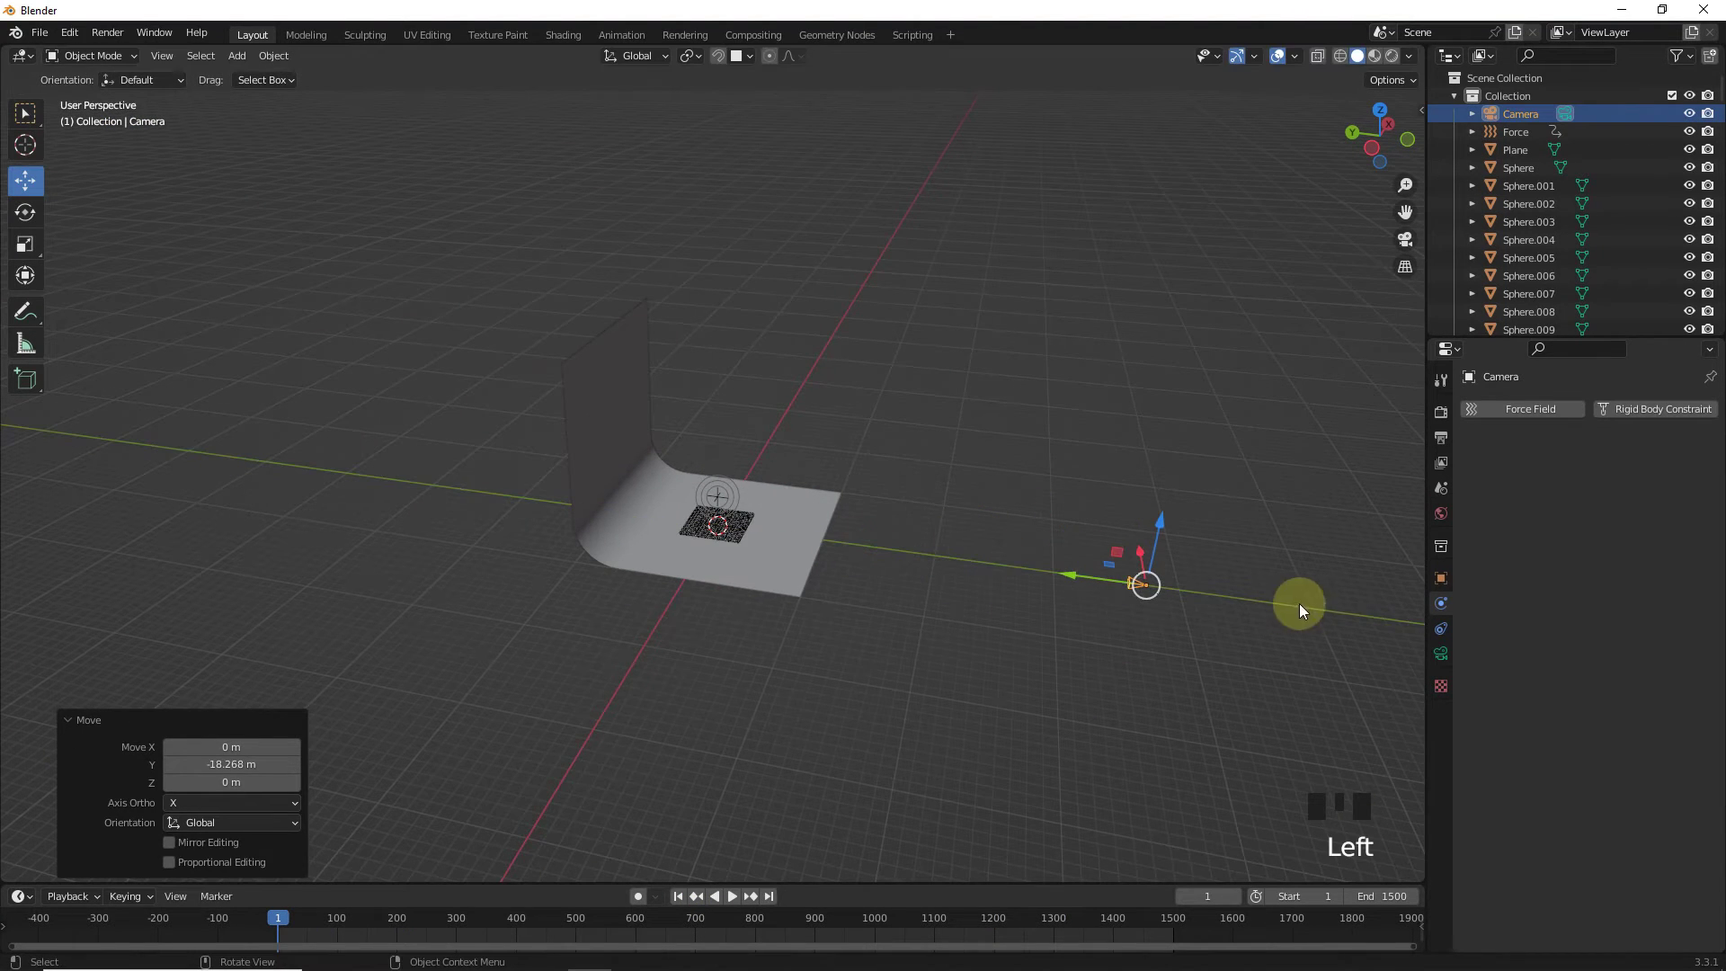
# - Set the camera's focal length to 150 mm and raise it about 2.16 m while looking through it
pyautogui.click(1441, 653)
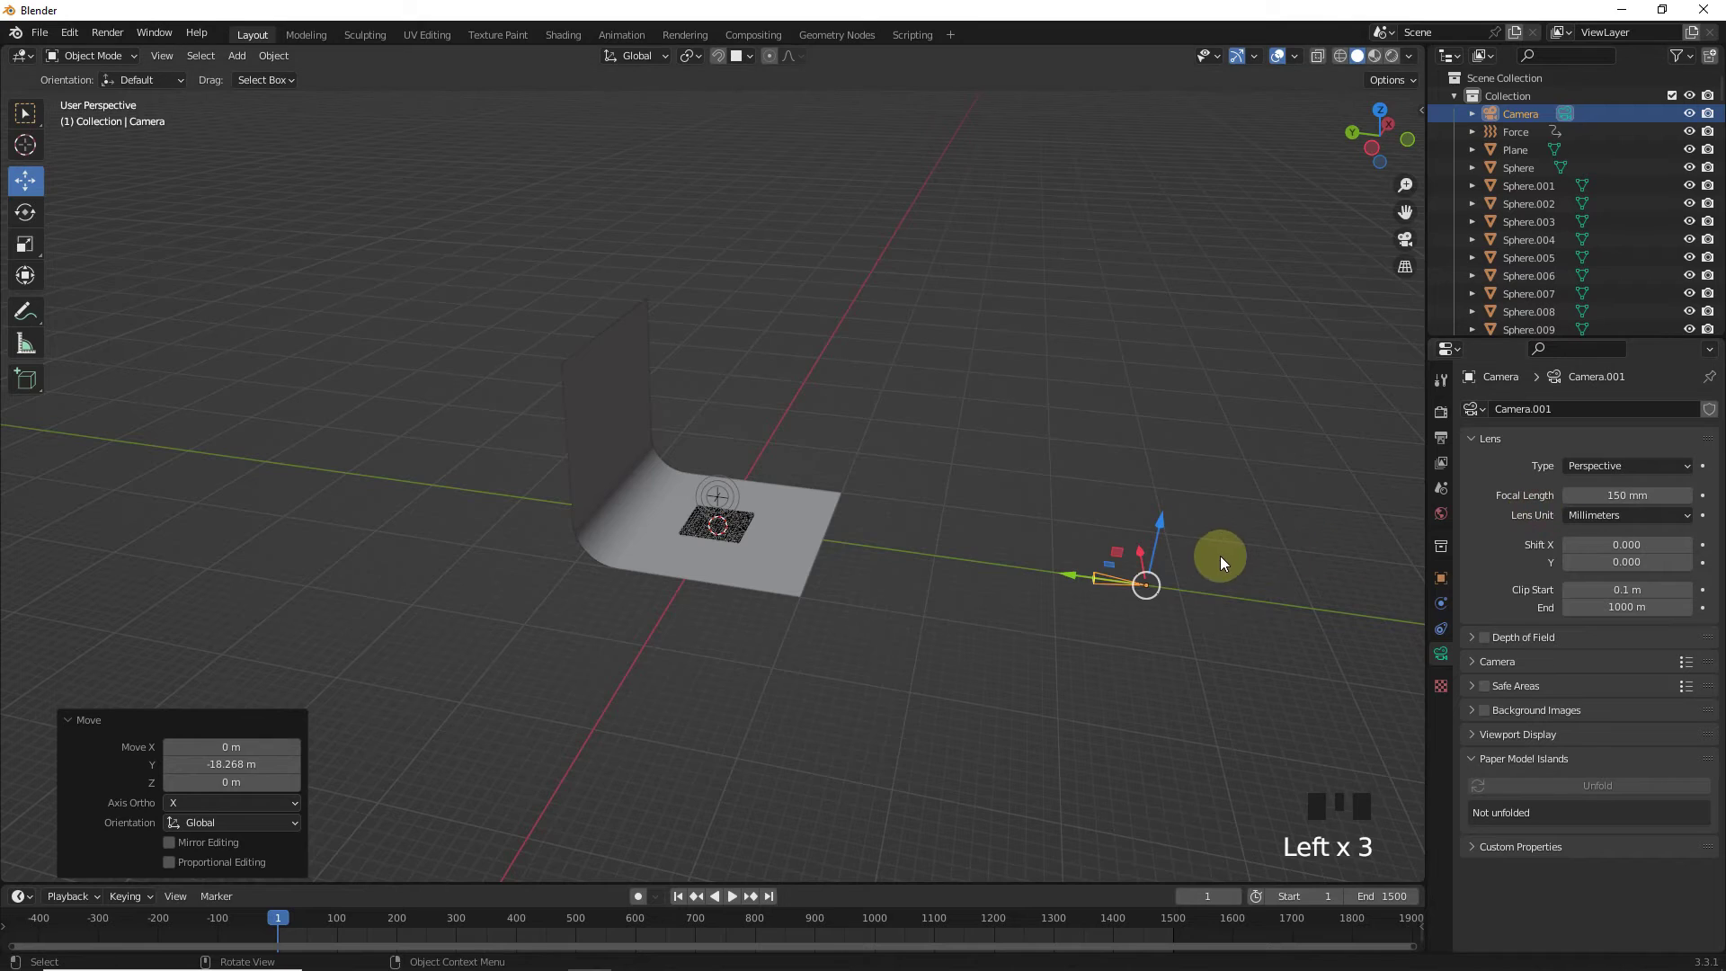
pyautogui.press('ctrl+KP_0')
pyautogui.press('g')
pyautogui.press('z')
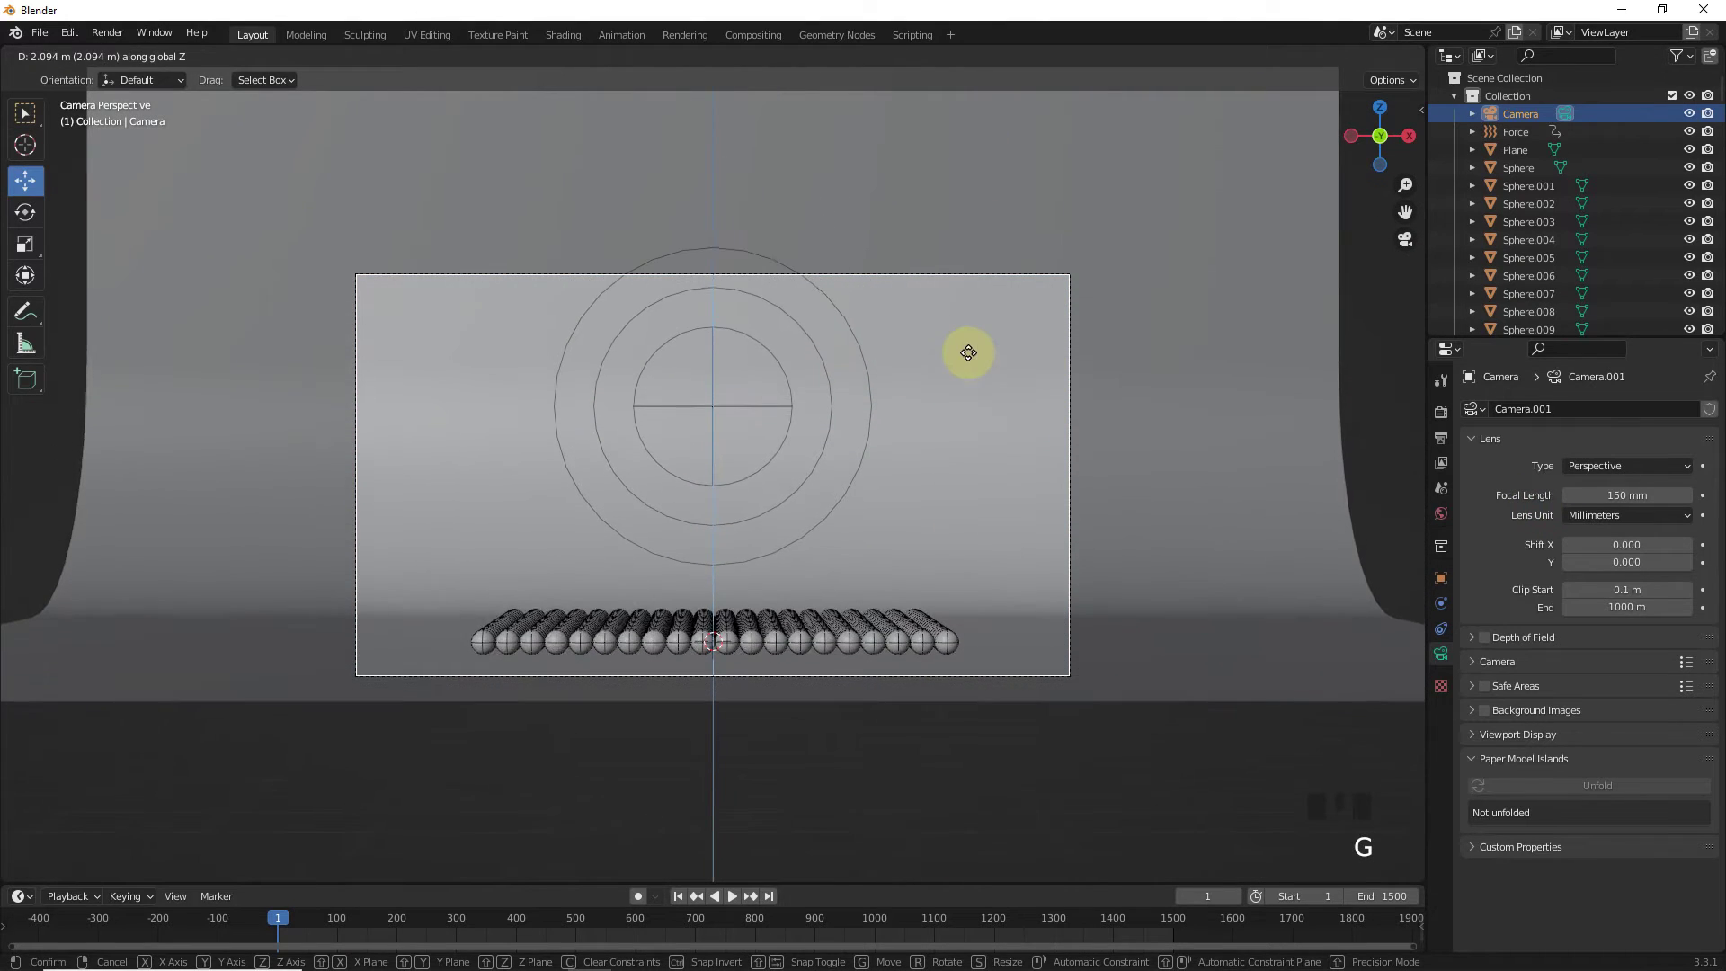
pyautogui.click(975, 322)
# - Move the camera back about 4 m along Y and raise it about 0.39 m to frame the spheres
pyautogui.scroll(3, 988, 417)
pyautogui.scroll(-2, 998, 449)
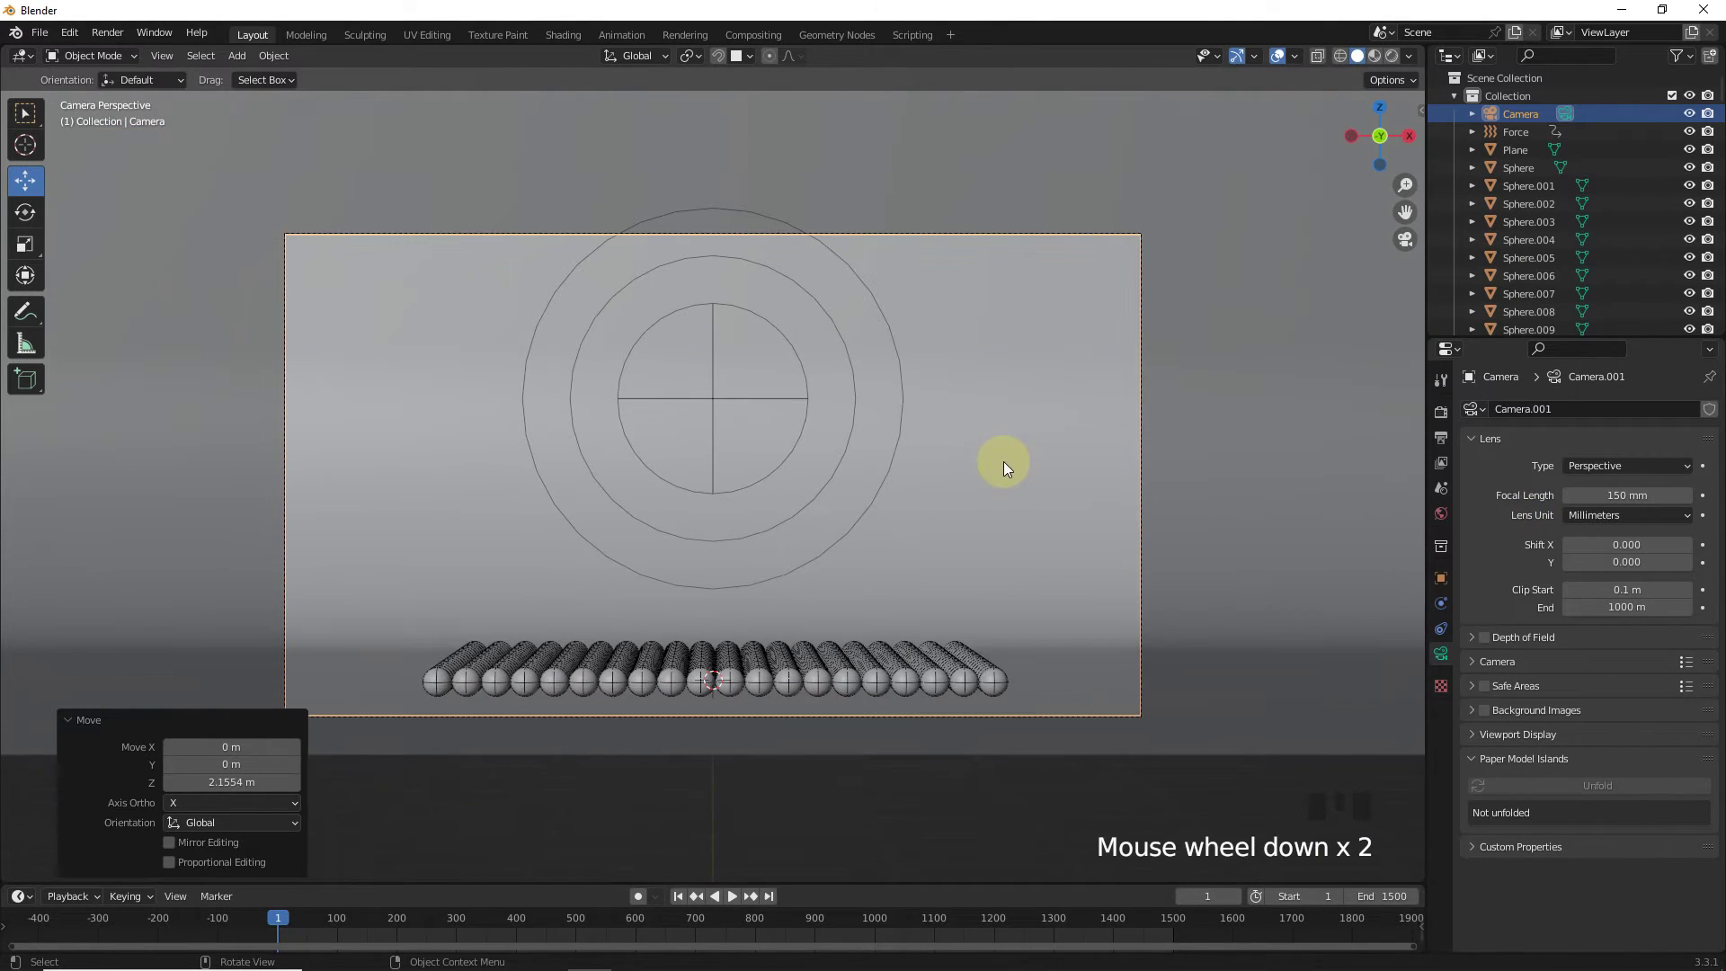
pyautogui.press('g')
pyautogui.press('g')
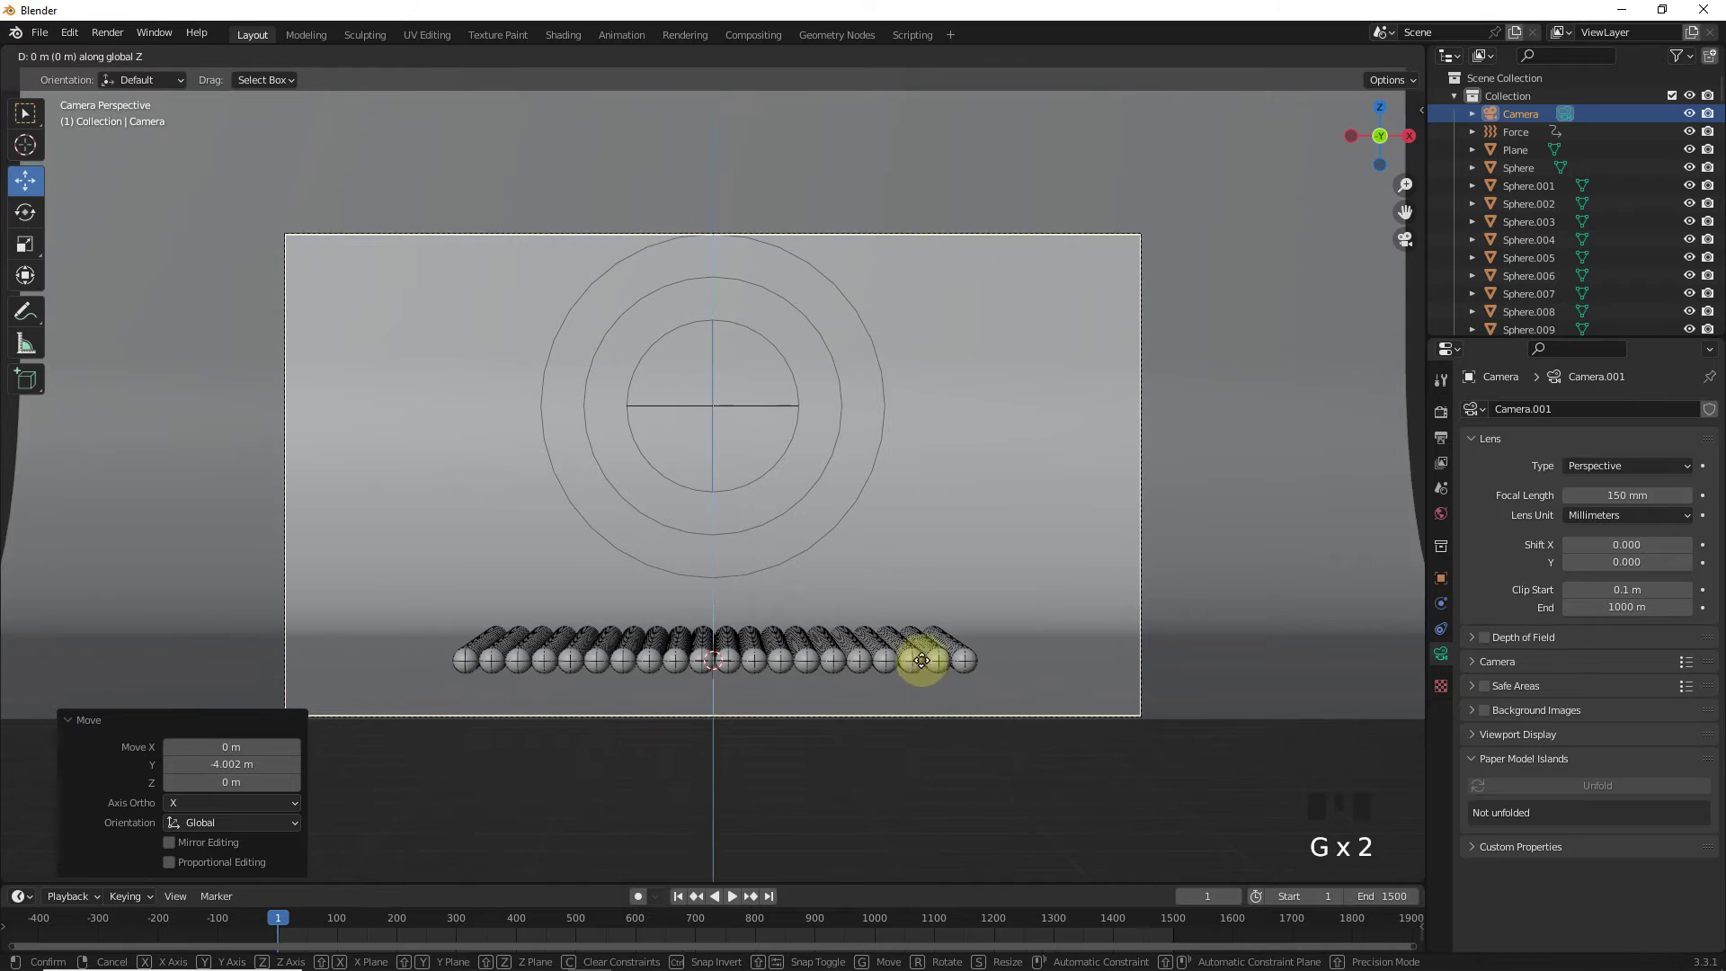
pyautogui.click(932, 432)
# - Add a mesh plane as a light and give it a new Emission material with strength 2
pyautogui.moveTo(908, 522); pyautogui.dragTo(809, 360, button='middle')
pyautogui.hotkey('shift', 'a')
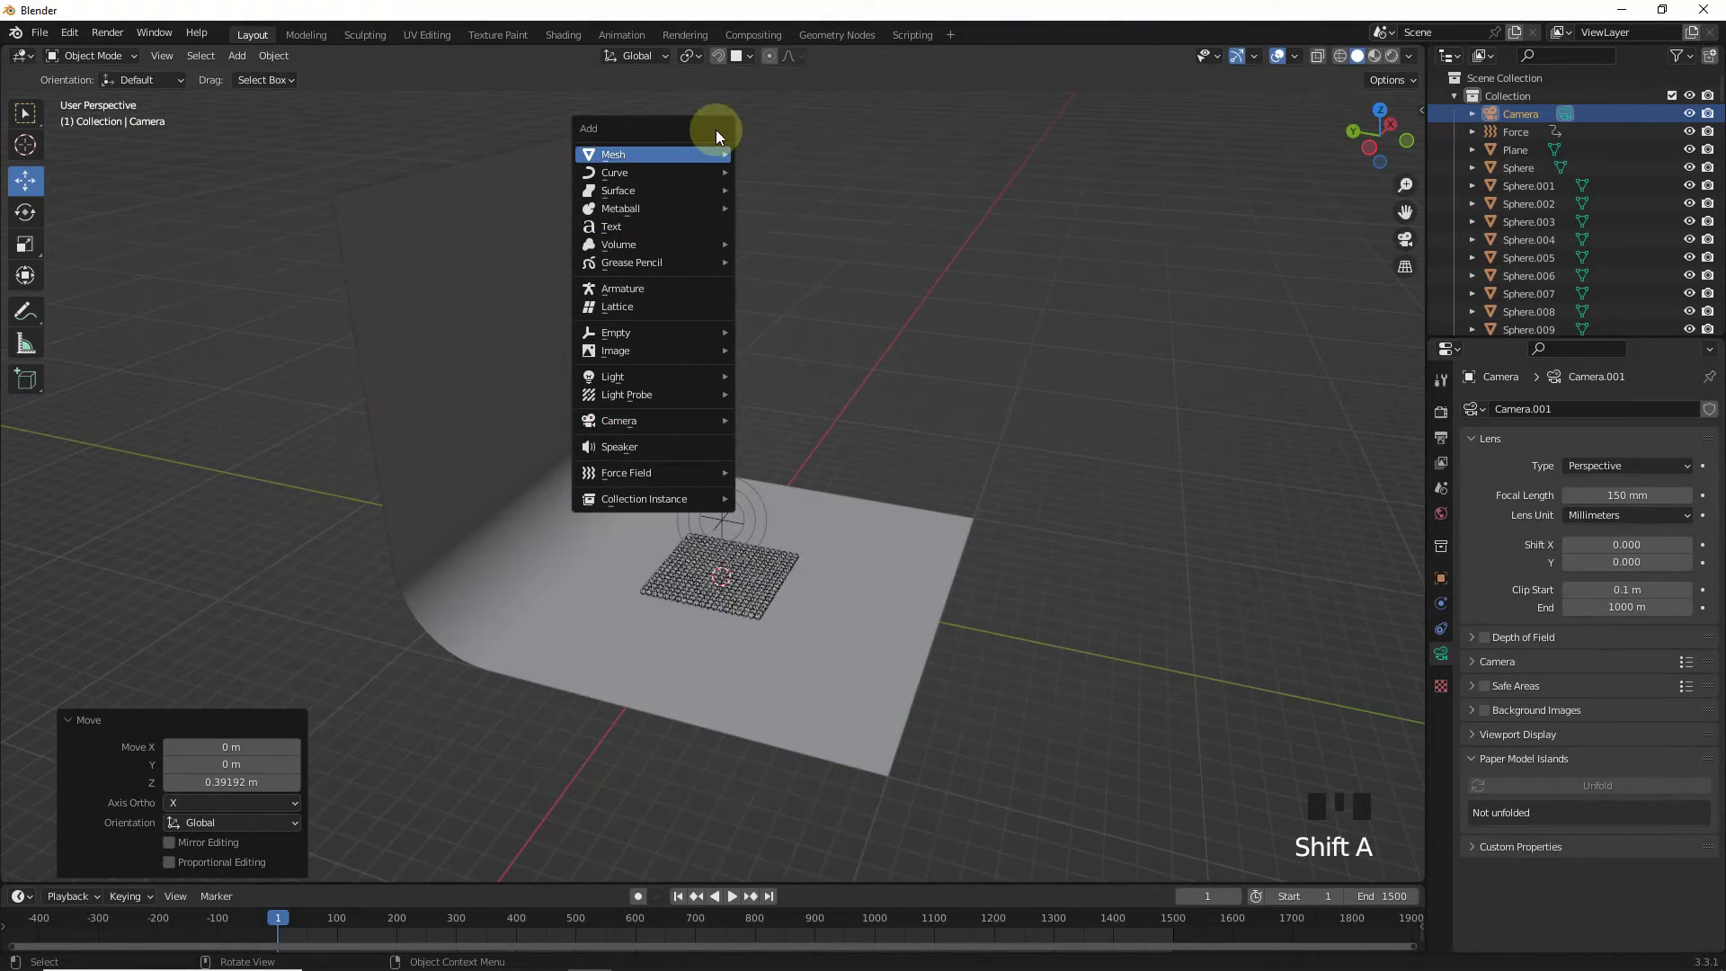
pyautogui.click(773, 154)
pyautogui.click(1441, 726)
pyautogui.click(1600, 566)
pyautogui.click(1618, 595)
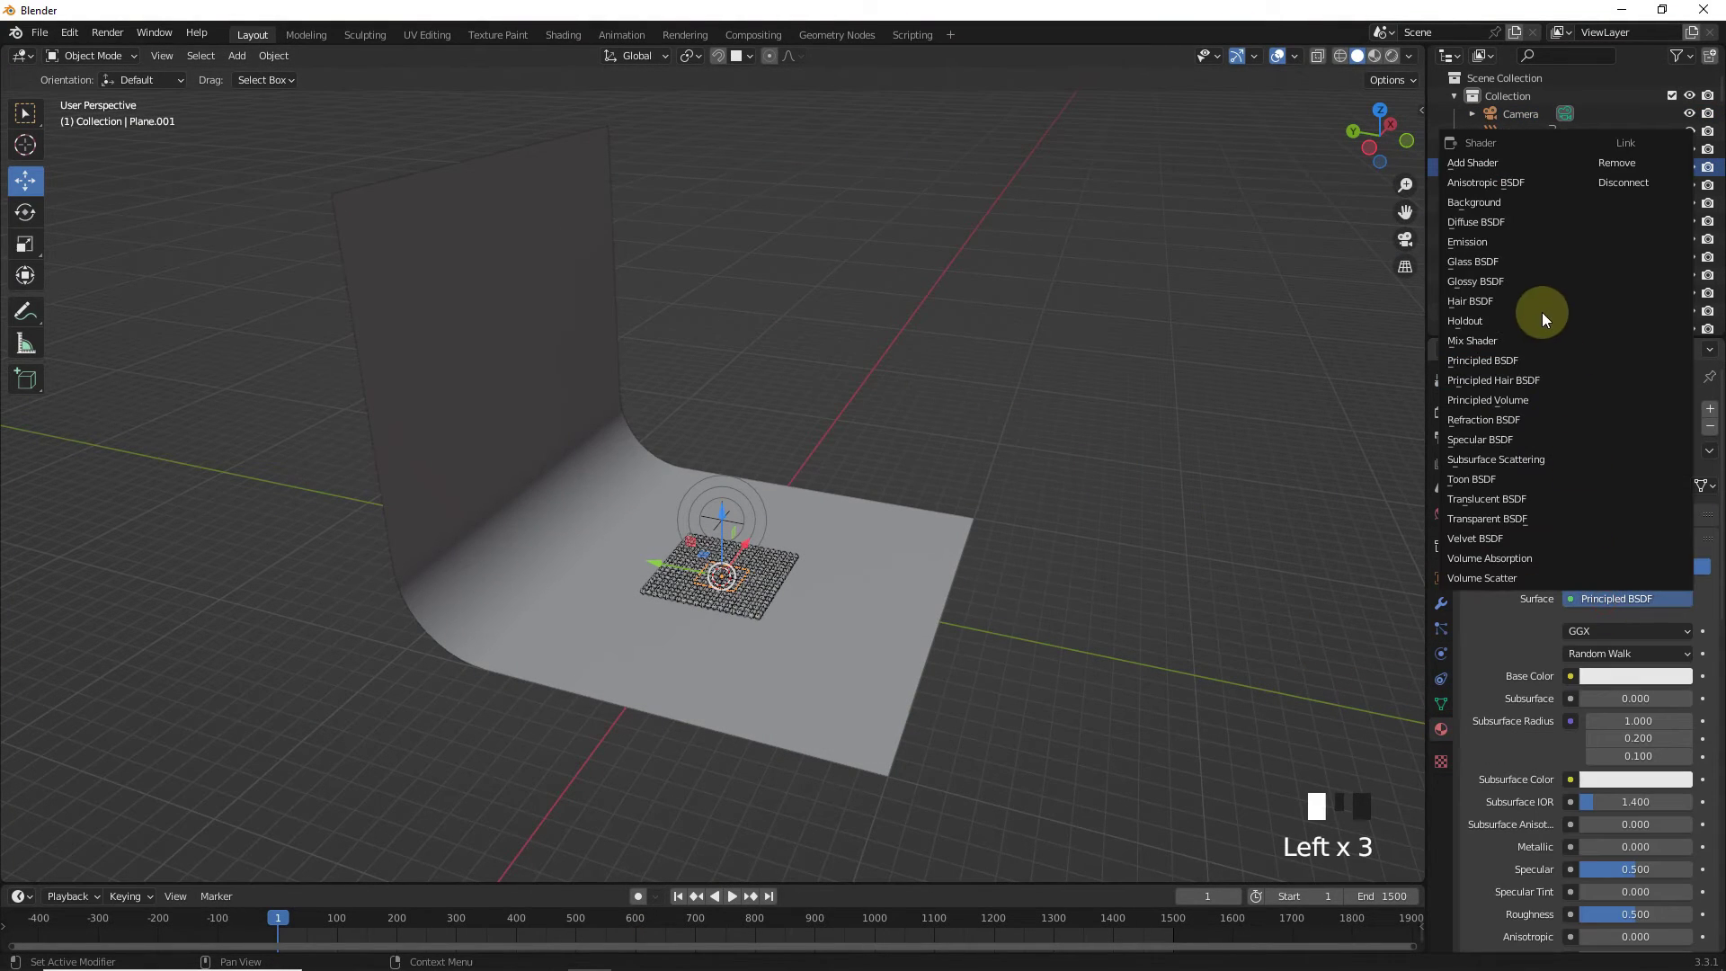
pyautogui.click(1467, 241)
pyautogui.click(1627, 653)
pyautogui.write('2')
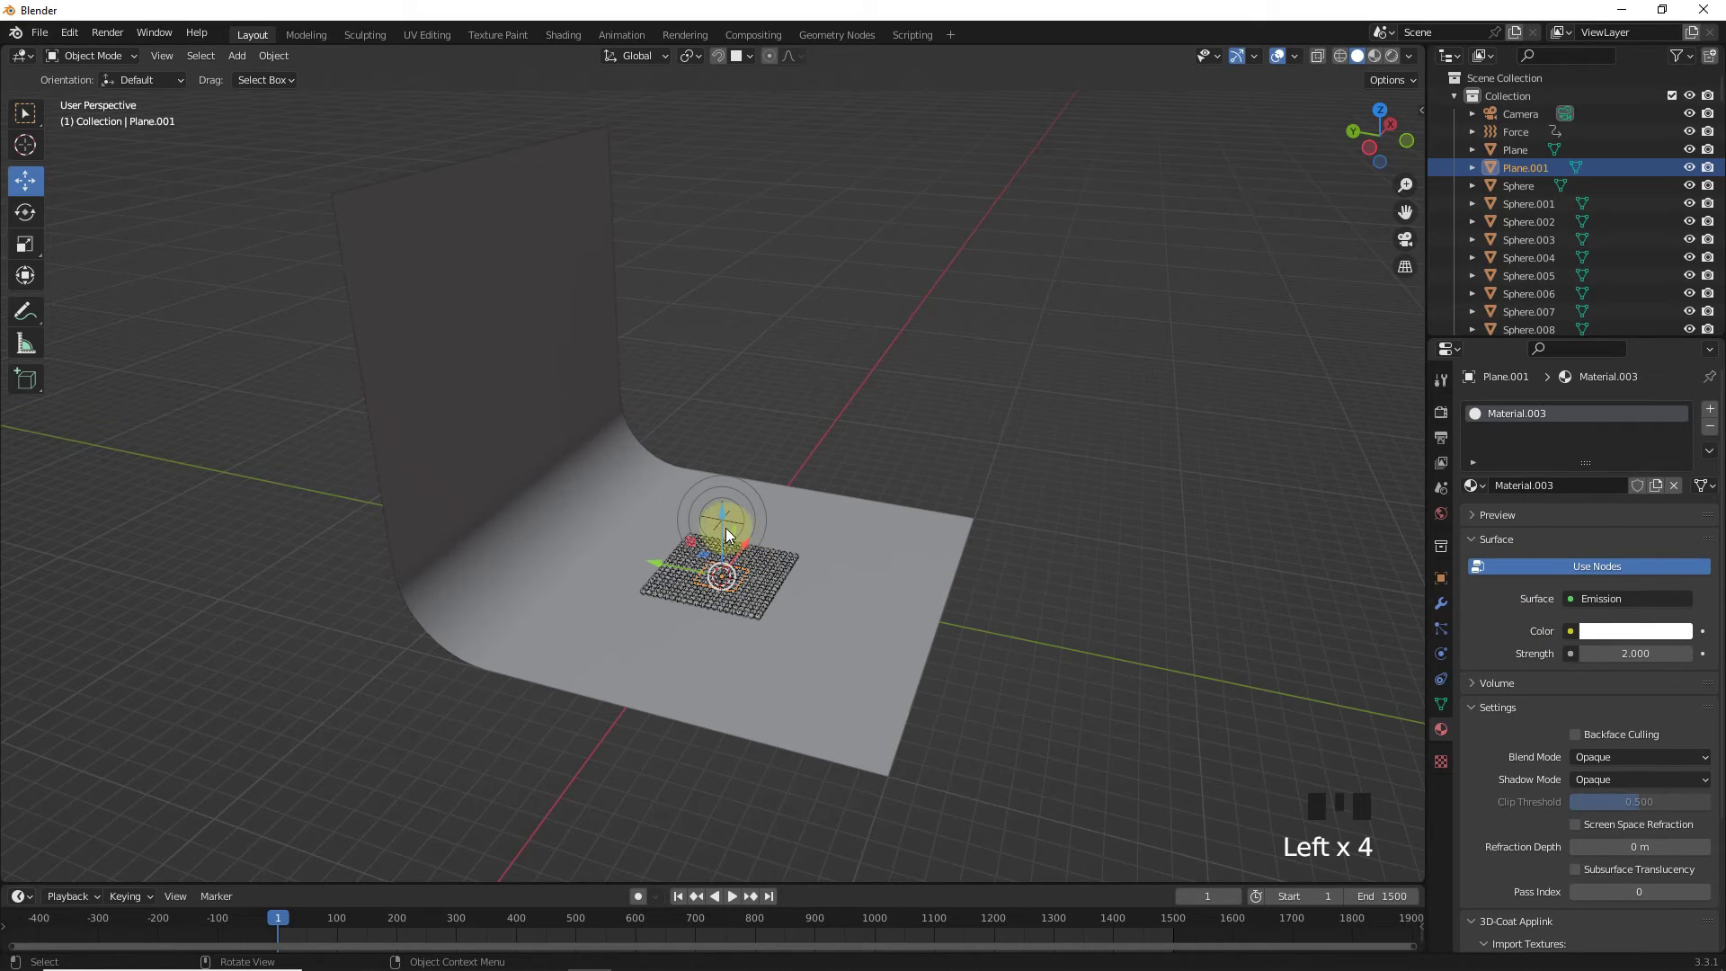
# - Raise the emission plane above the force field and scale it up to span most of the backdrop floor
pyautogui.moveTo(725, 527); pyautogui.dragTo(715, 297)
pyautogui.press('s')
pyautogui.click(1011, 455)
pyautogui.press('s')
# - Show the rendered viewport and set the render engine to Cycles with GPU Compute as the device
pyautogui.click(1391, 56)
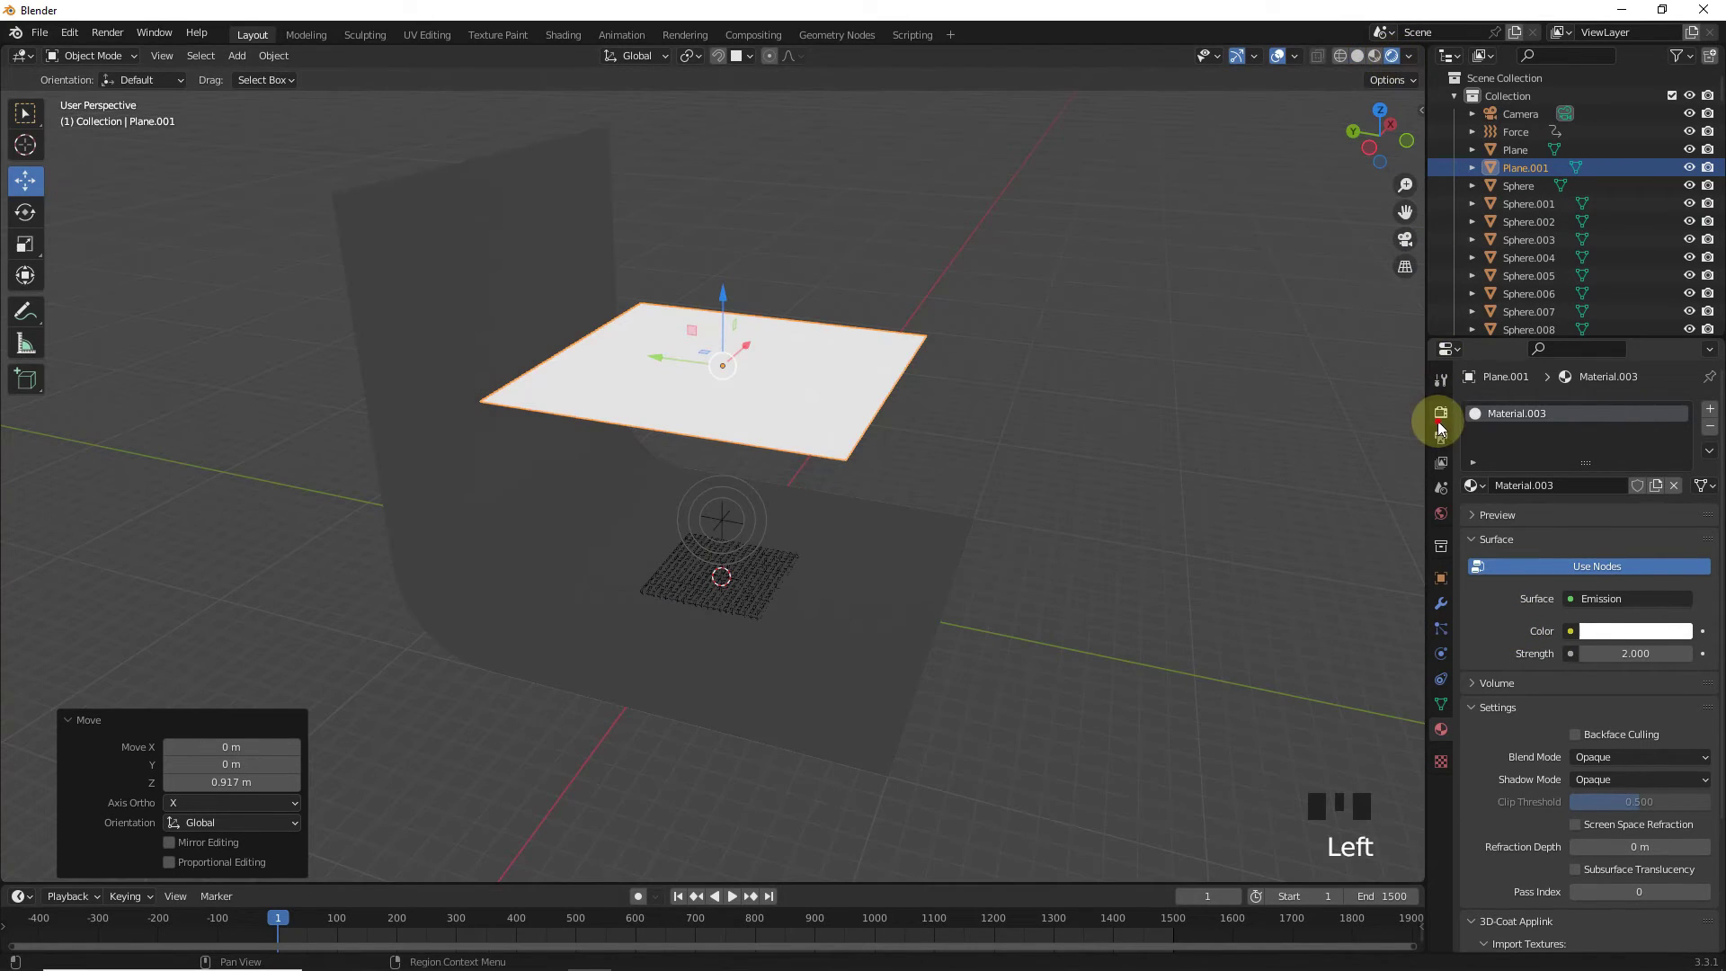
pyautogui.click(1441, 412)
pyautogui.moveTo(1598, 412); pyautogui.dragTo(1594, 462)
pyautogui.click(1595, 456)
pyautogui.click(1607, 495)
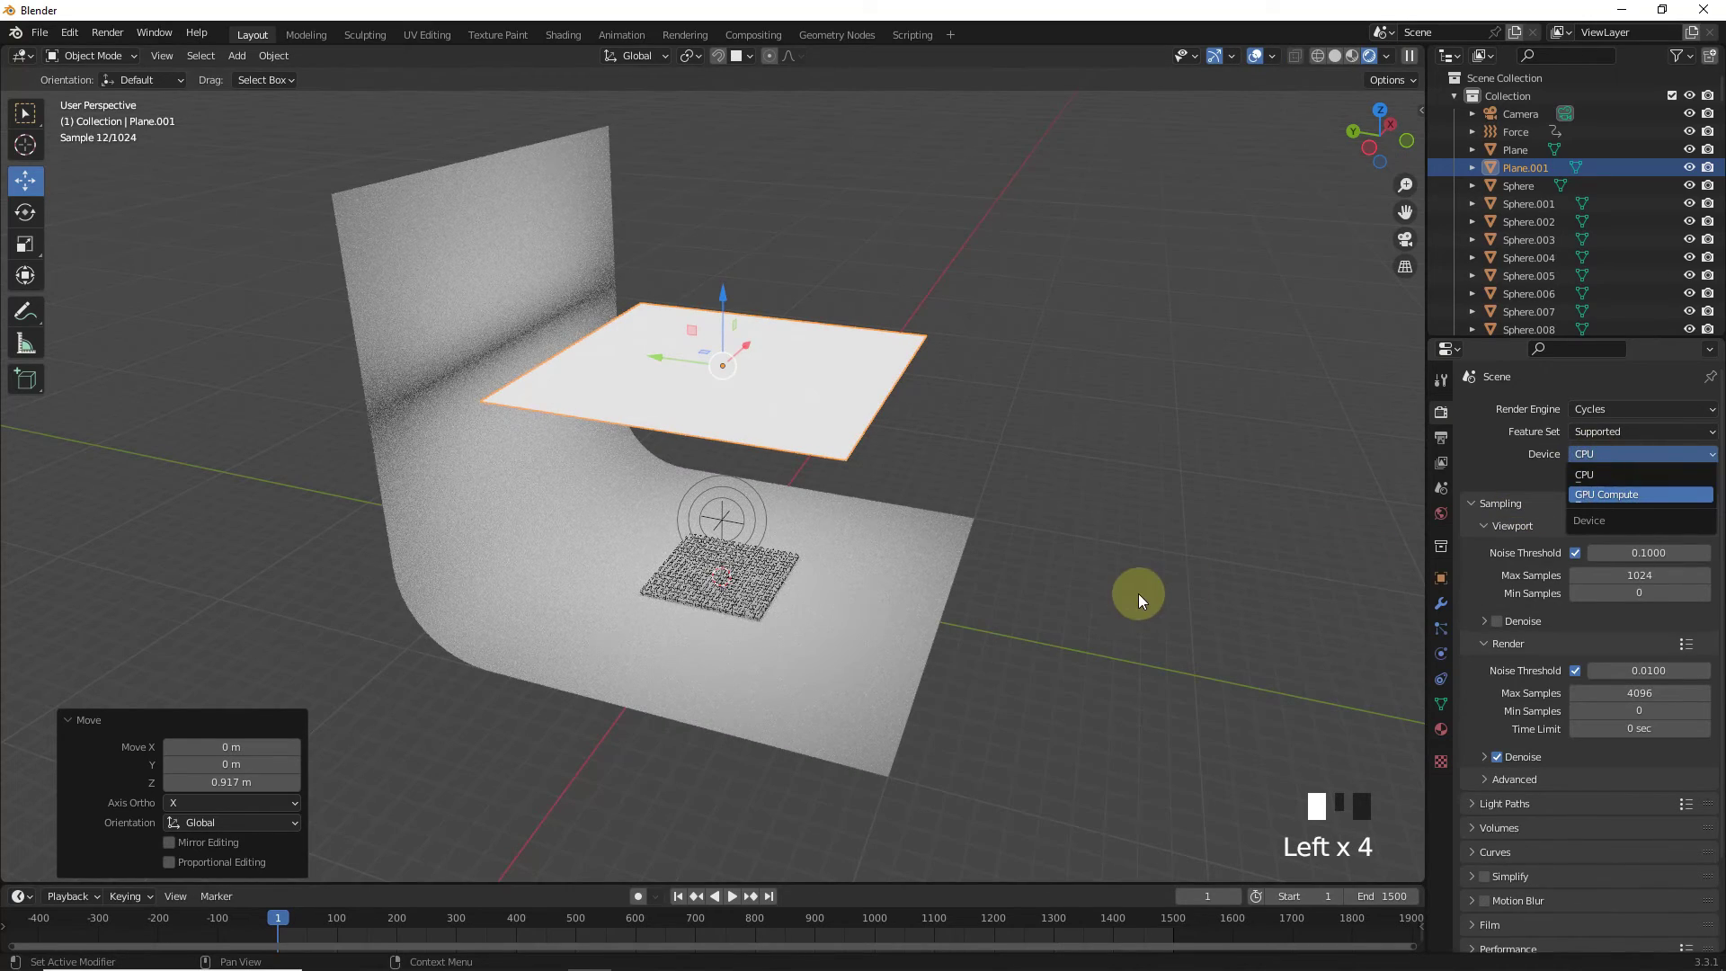
# - Look through the camera, select one of the front spheres and open its material in the Shader Editor
pyautogui.press('KP_0')
pyautogui.click(827, 726)
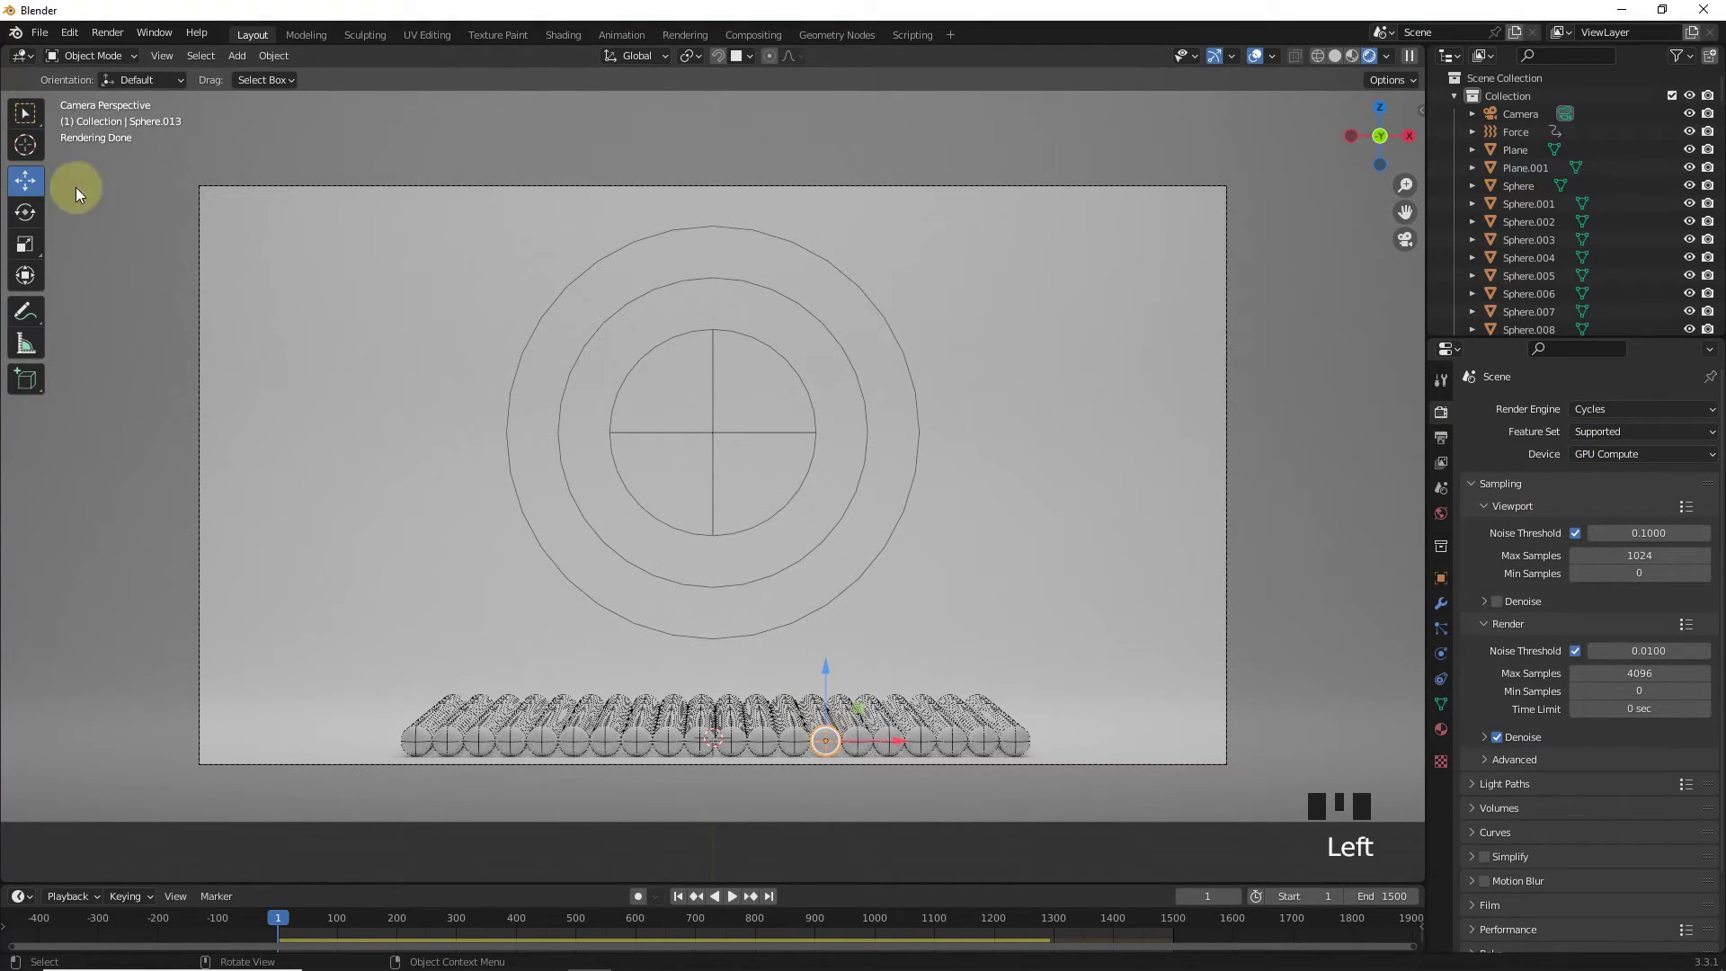
pyautogui.click(21, 55)
pyautogui.click(72, 225)
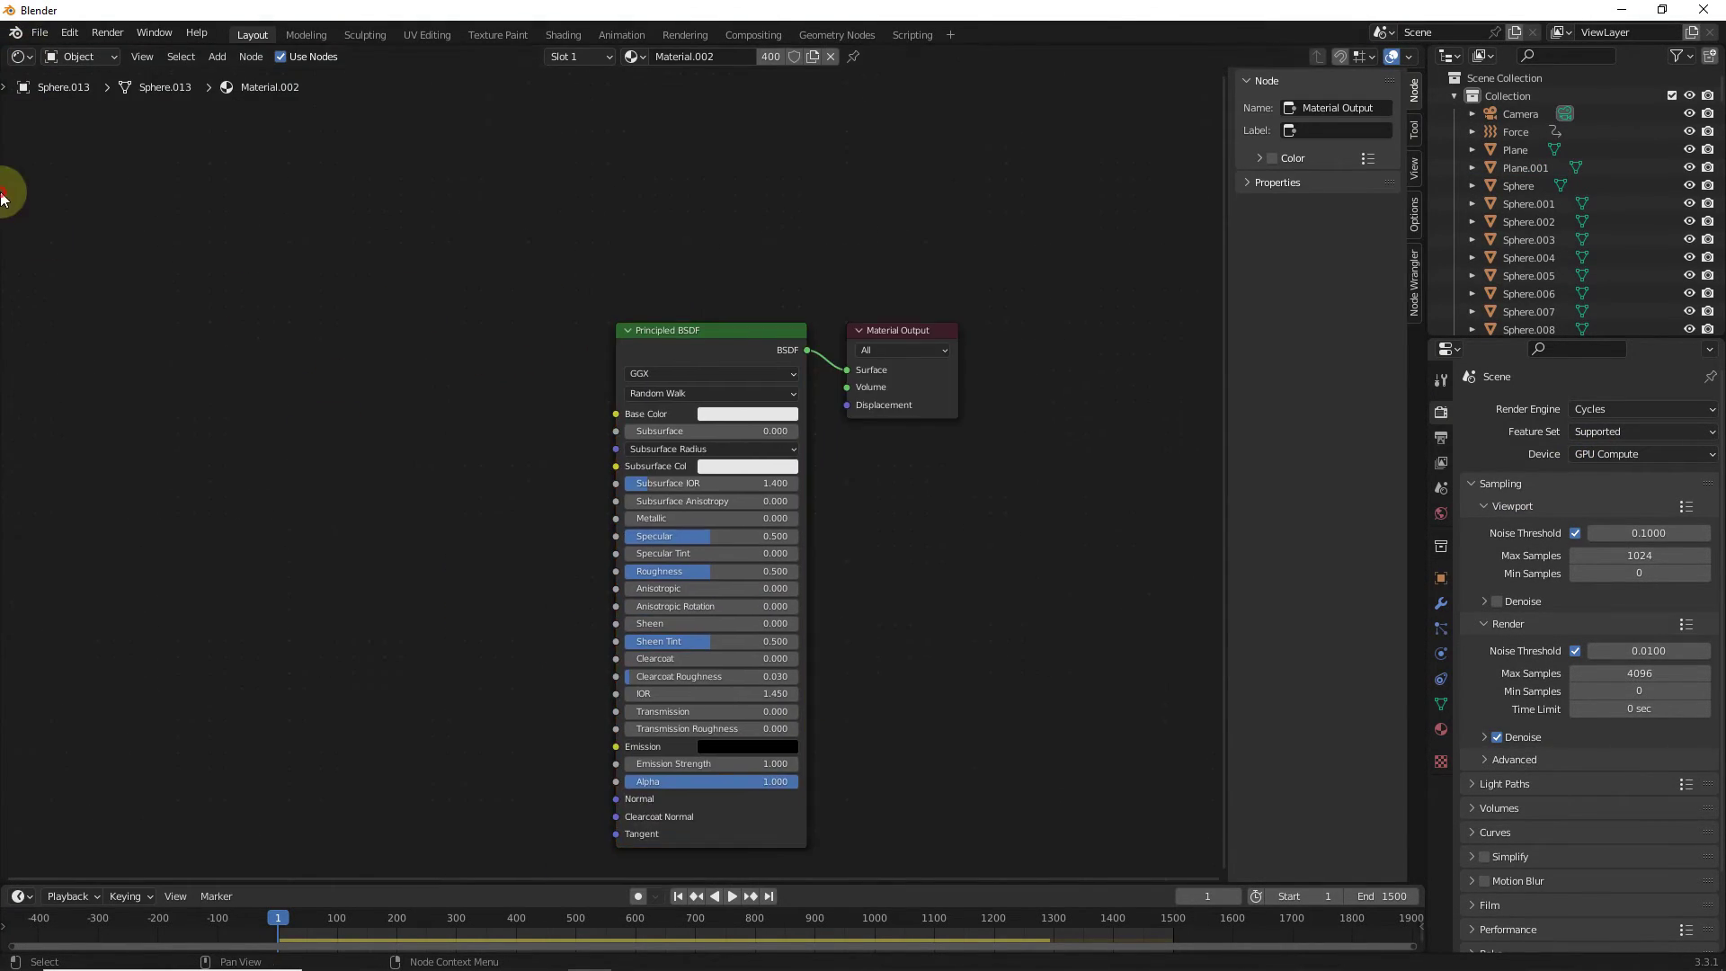
# - Add Object Info and ColorRamp nodes, linking Random to the ramp's Fac and the ramp's Color to the Principled BSDF's Base Color
pyautogui.hotkey('shift', 'a')
pyautogui.write('obj')
pyautogui.press('Return')
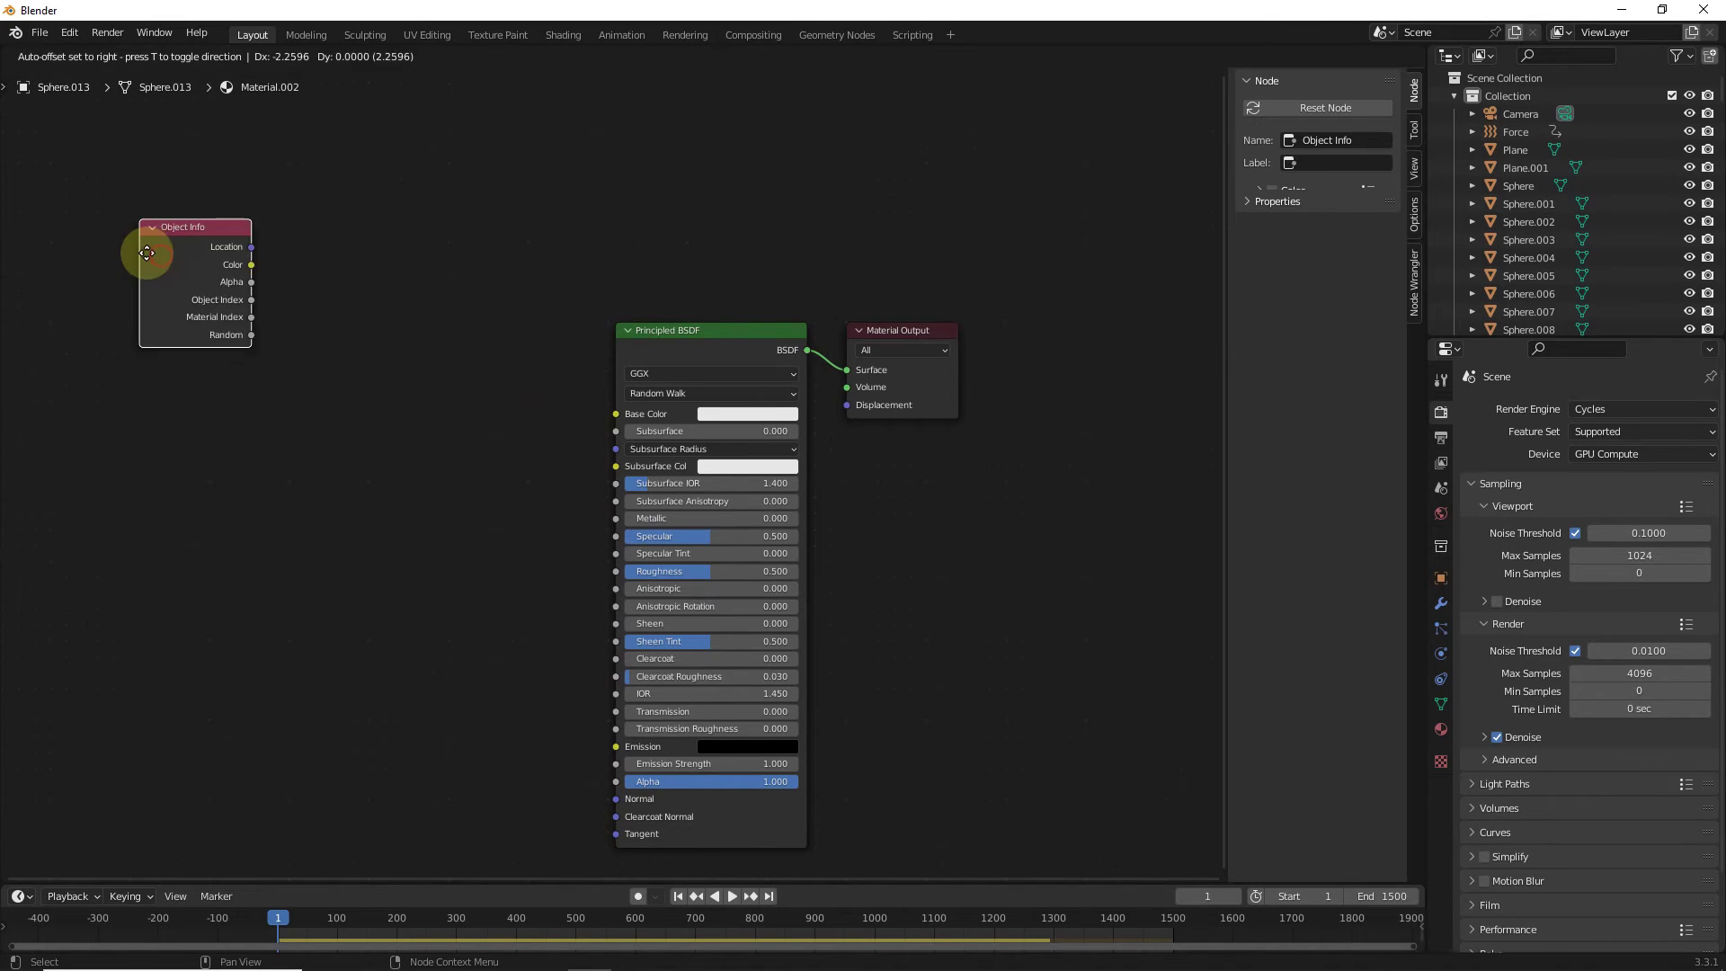
pyautogui.click(147, 237)
pyautogui.hotkey('shift', 'a')
pyautogui.click(347, 321)
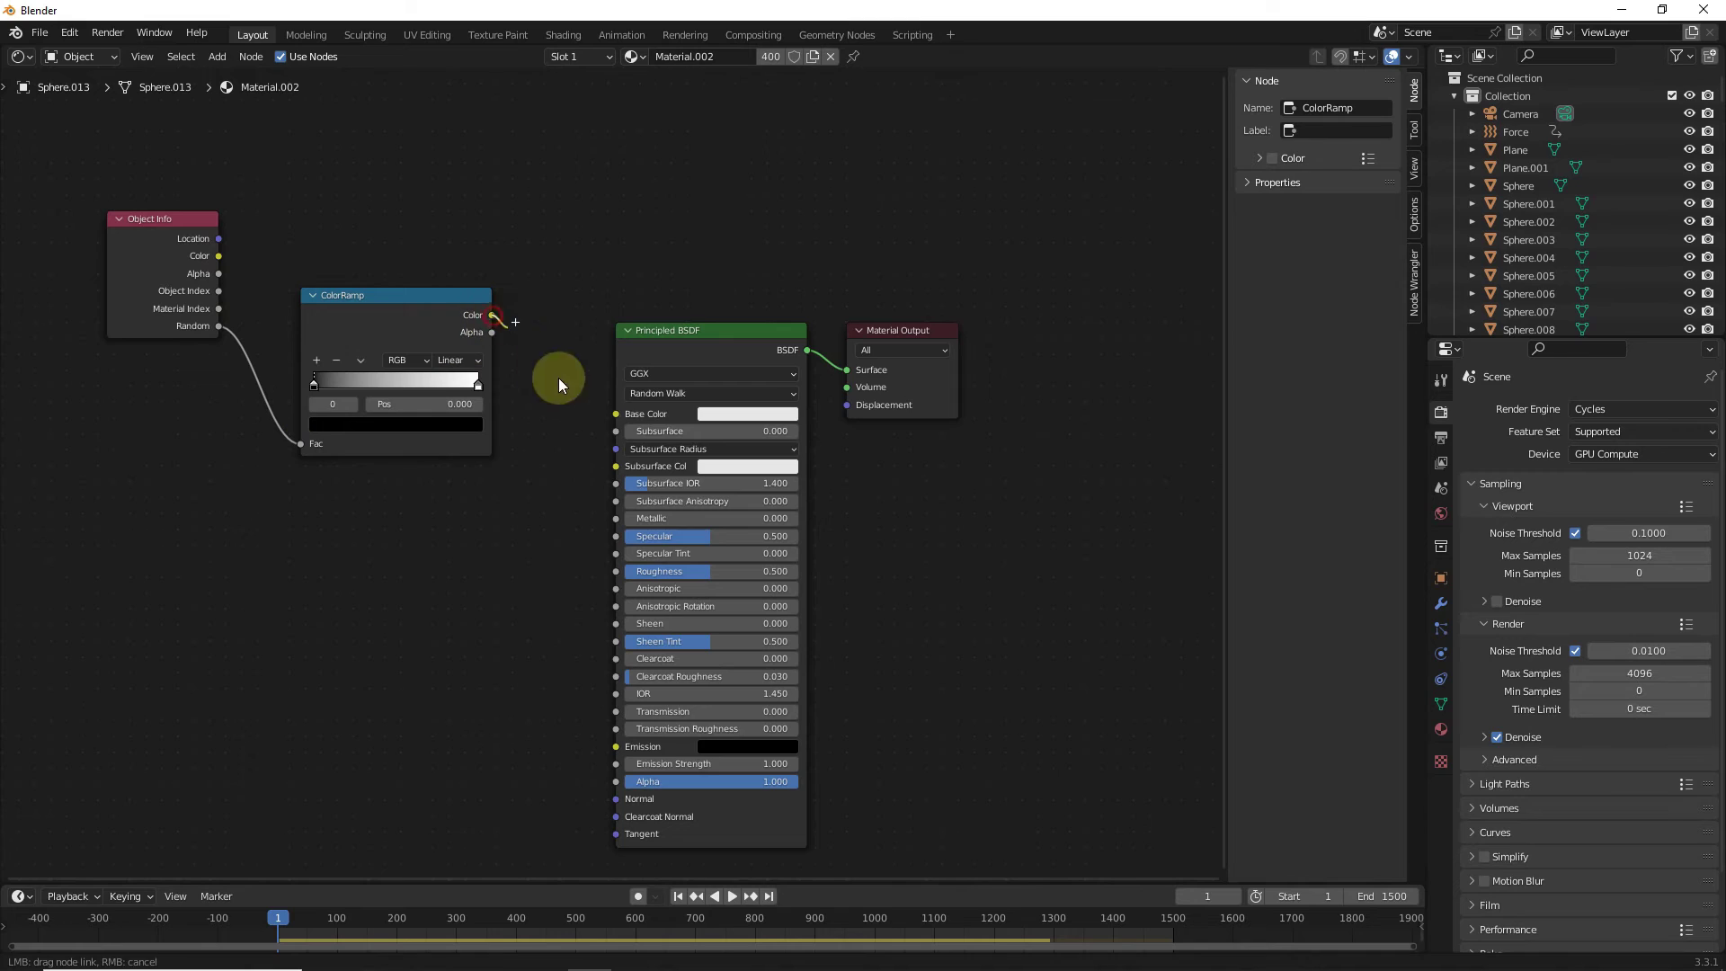
# - Add stops to the ColorRamp and color them in varied hues including blue, yellow, red and green
pyautogui.click(364, 422)
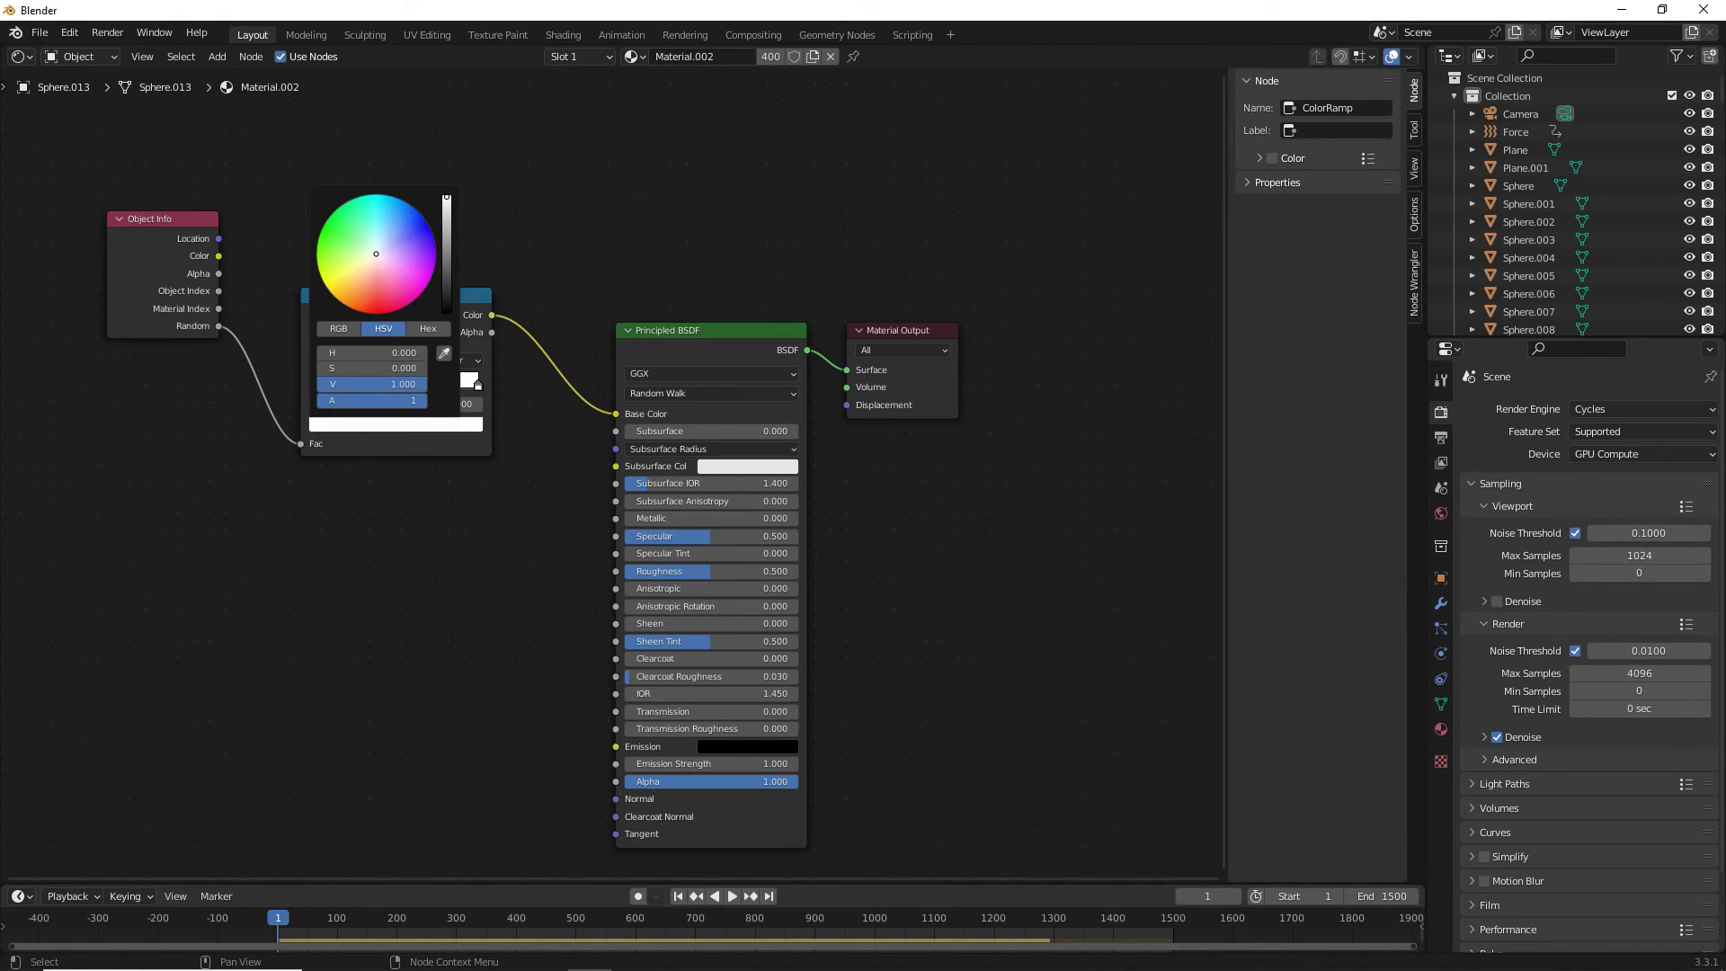
pyautogui.click(340, 430)
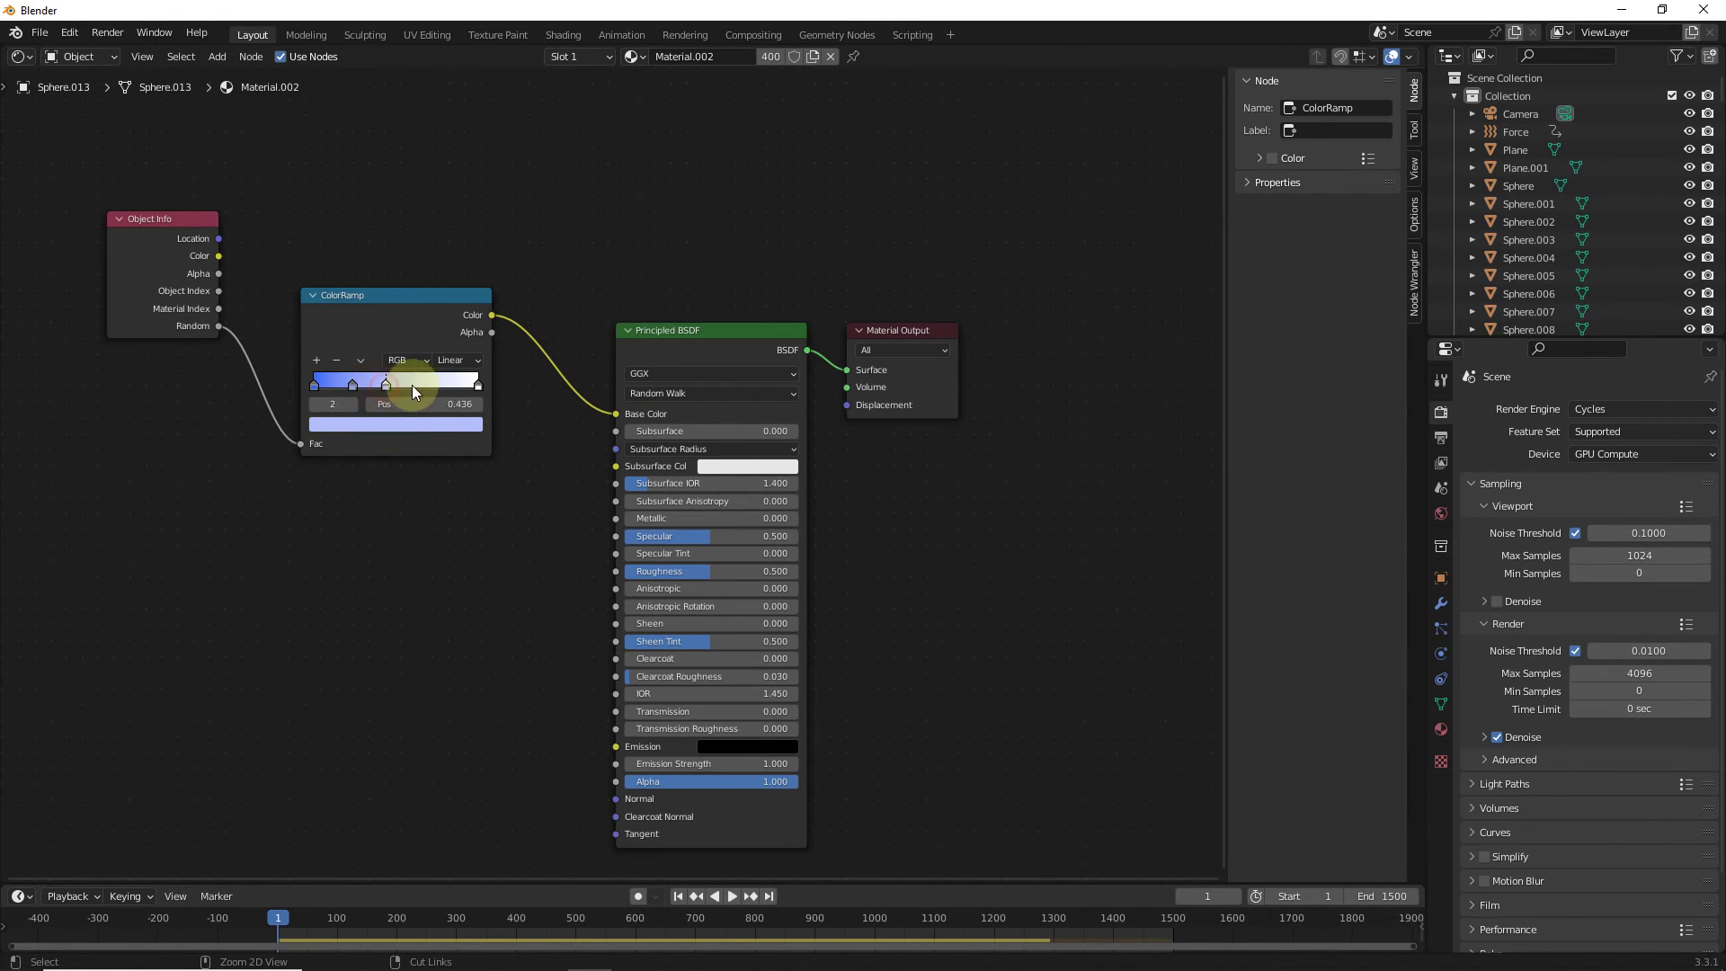
pyautogui.click(359, 428)
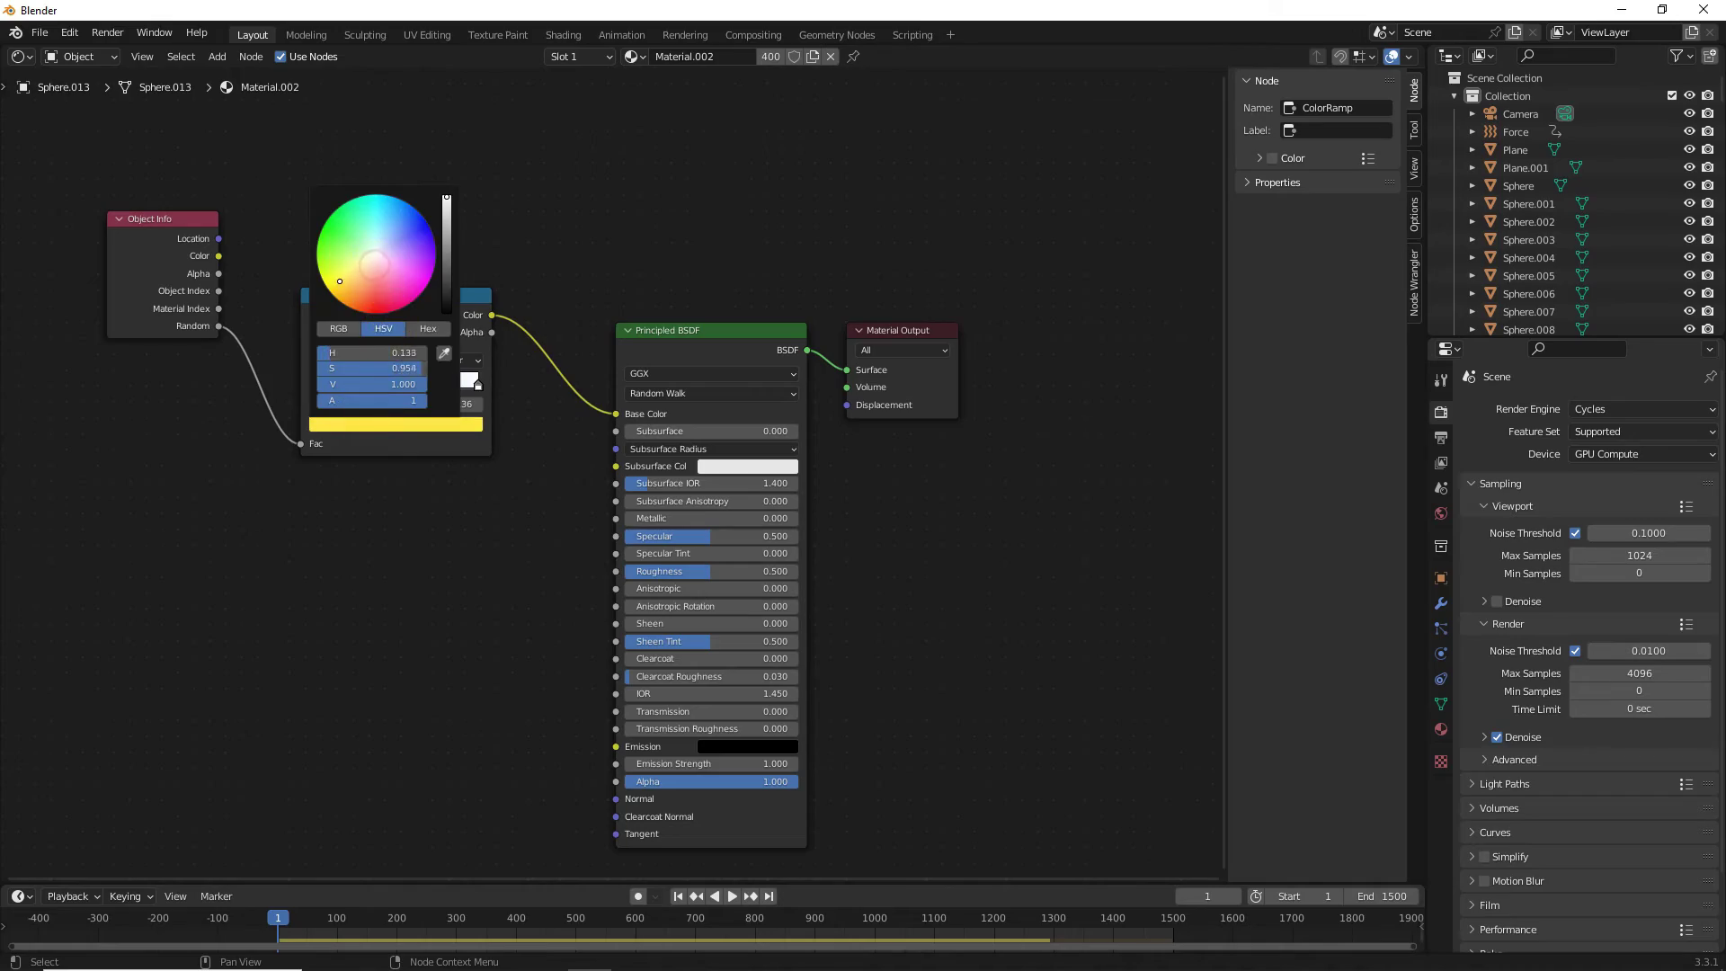
pyautogui.click(387, 386)
pyautogui.click(389, 428)
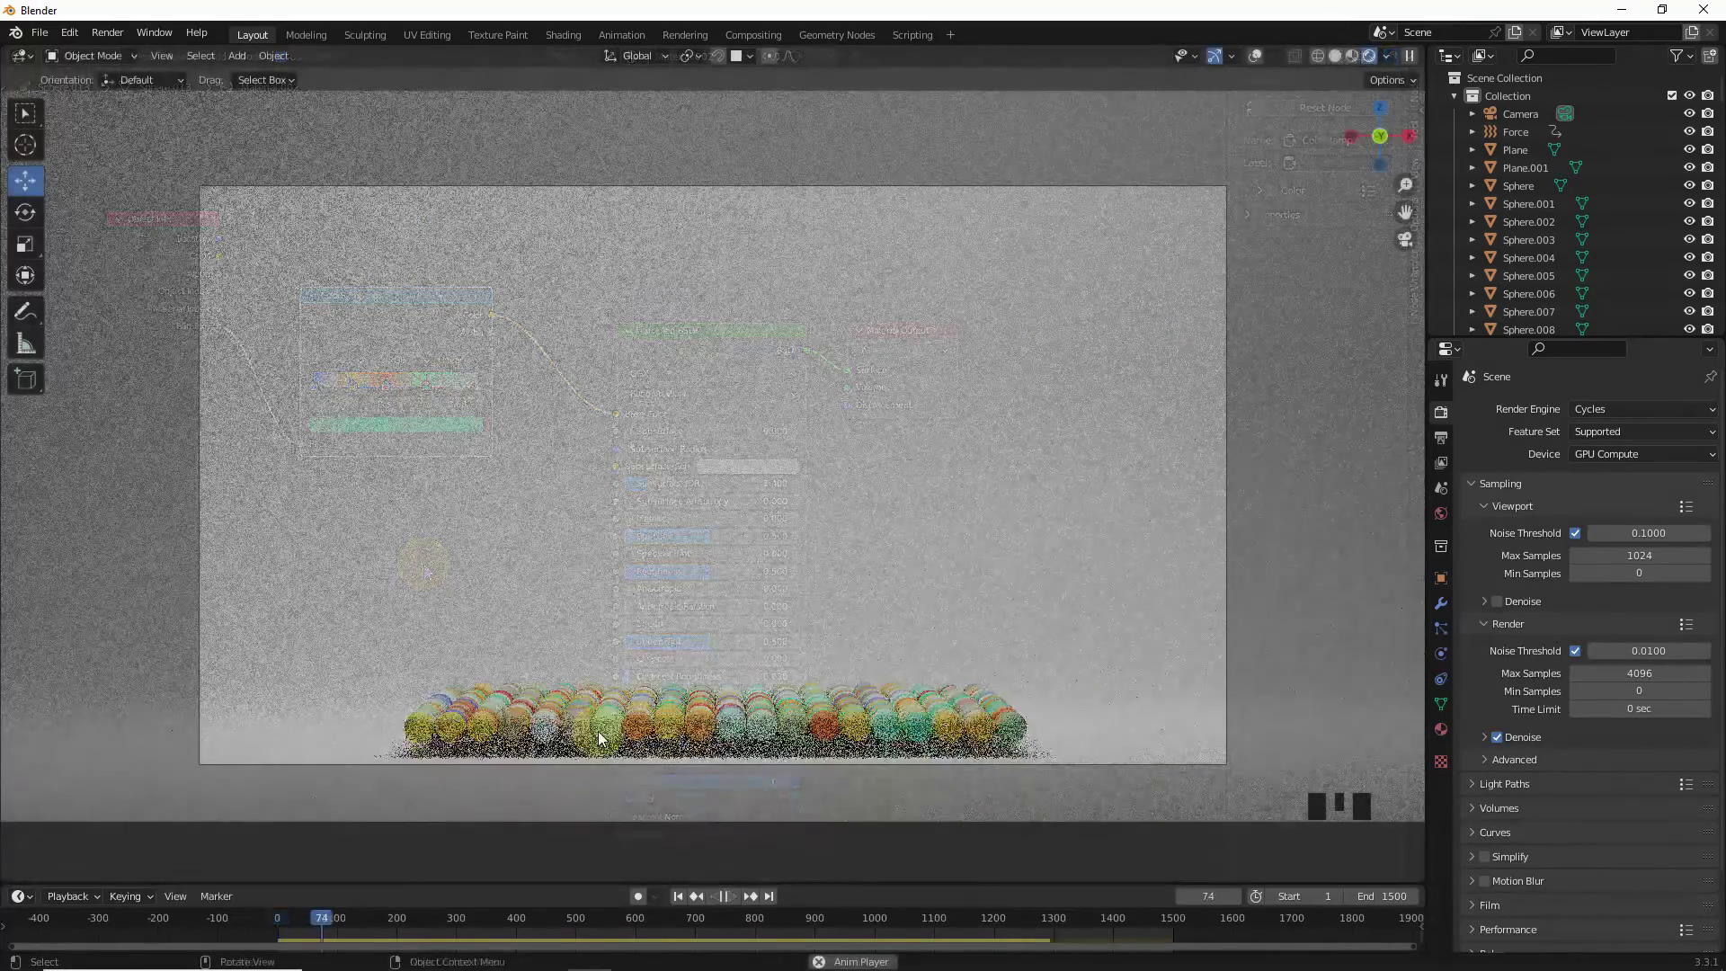
# - Play the simulation in the rendered 3D viewport and examine the colored spheres' motion through the camera and from another angle
pyautogui.click(597, 731)
pyautogui.click(642, 626)
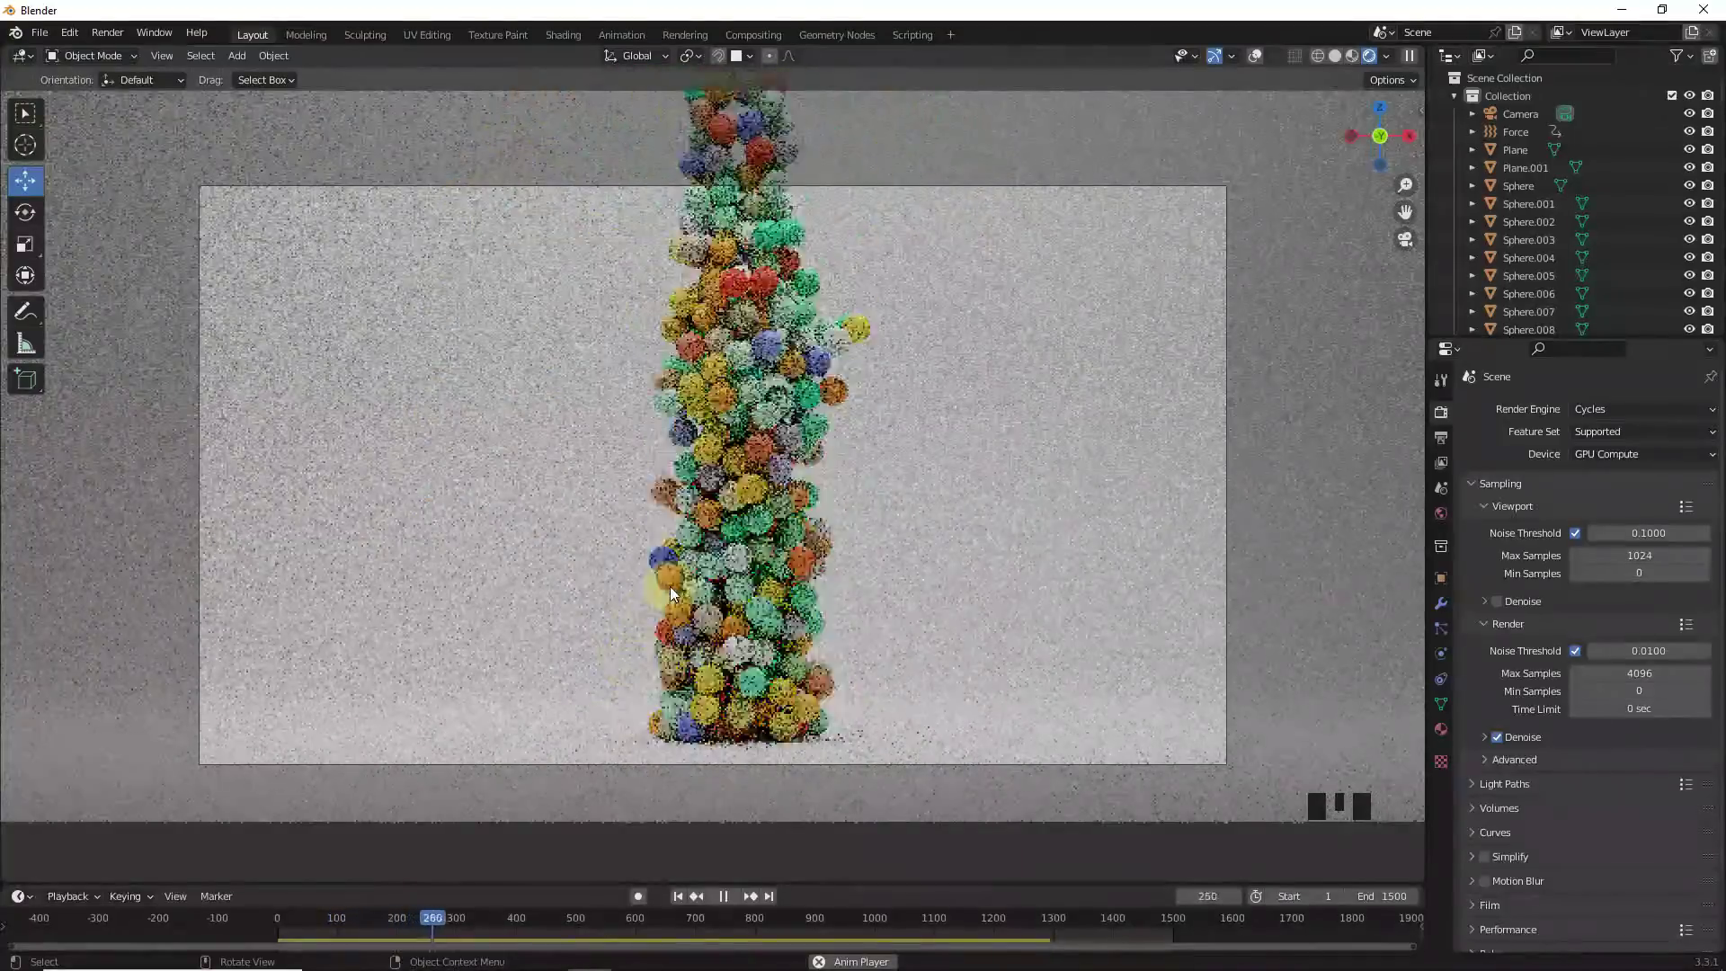
pyautogui.press('space')
pyautogui.press('space')
pyautogui.click(750, 541)
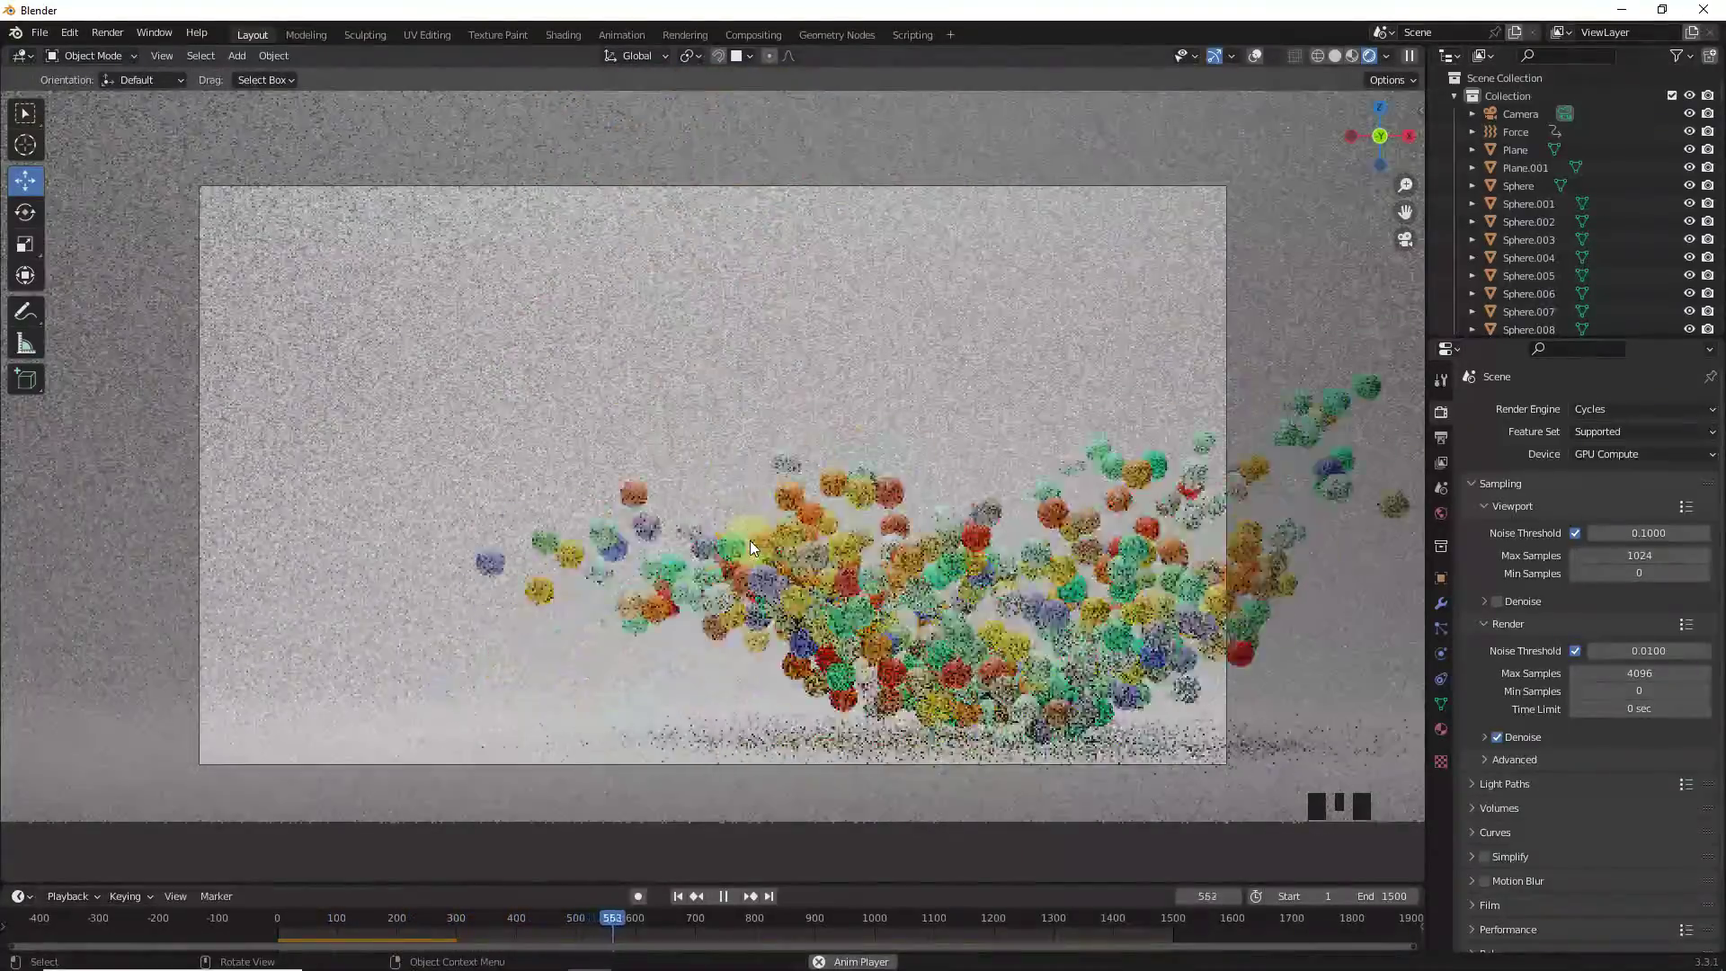
pyautogui.scroll(3, 866, 557)
pyautogui.moveTo(753, 495); pyautogui.dragTo(907, 428, button='middle')
pyautogui.scroll(-2, 741, 645)
pyautogui.moveTo(740, 645); pyautogui.dragTo(861, 557, button='middle')
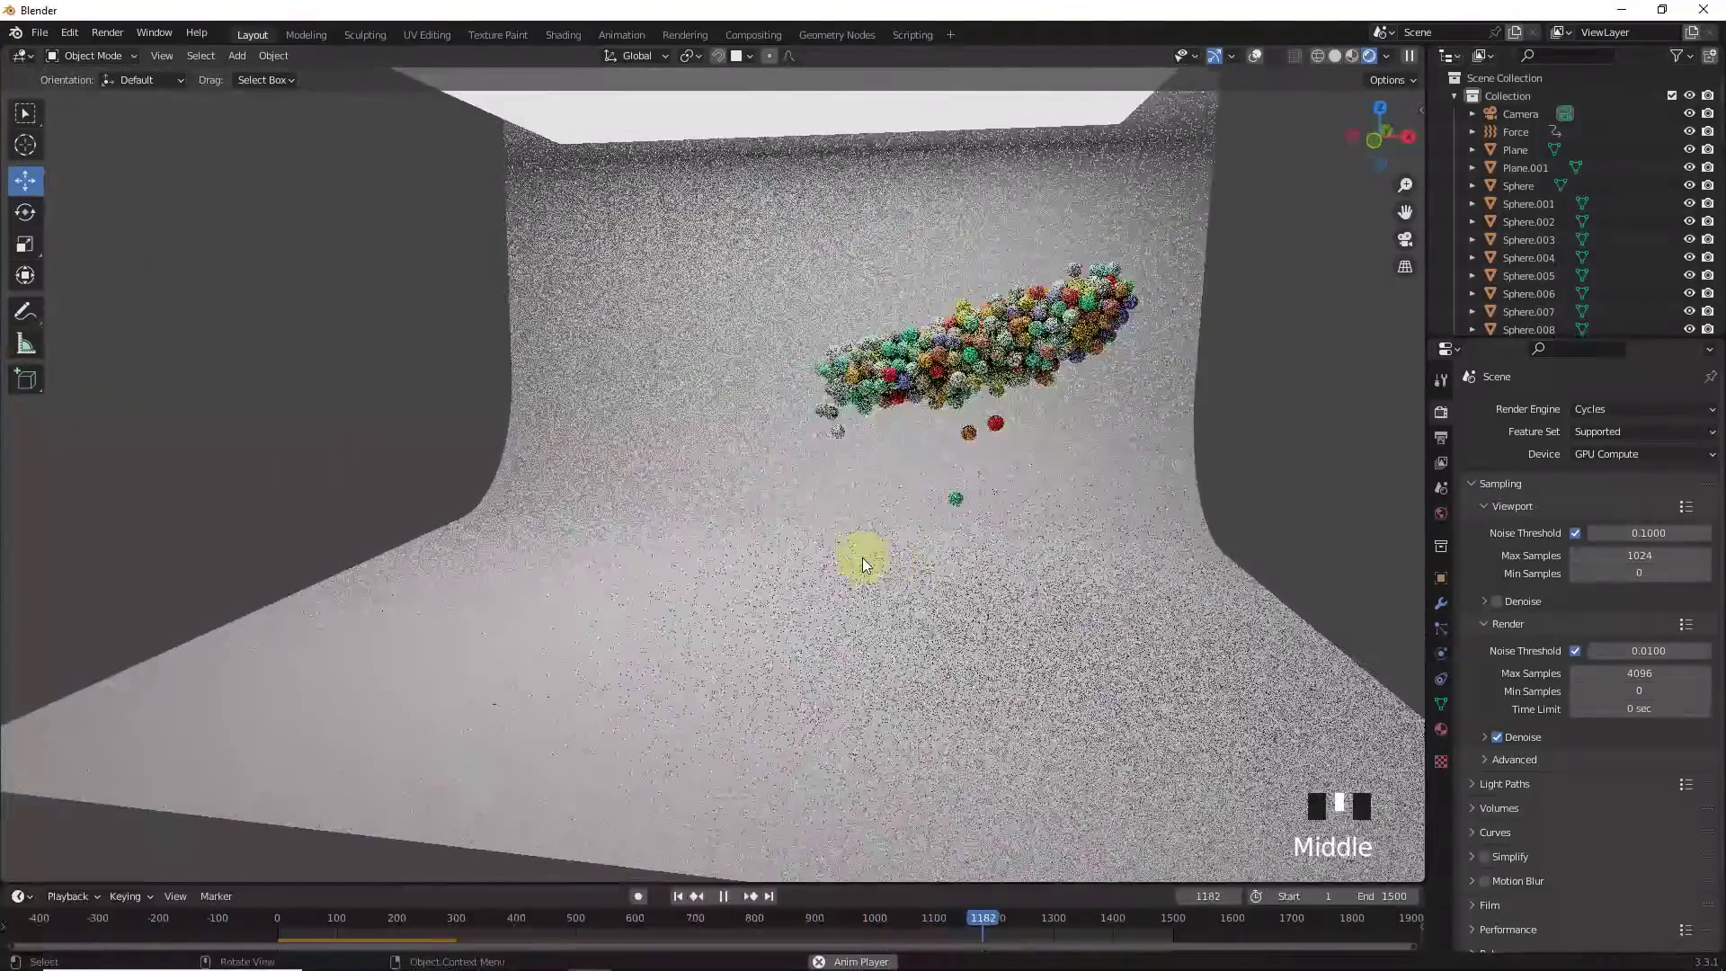
pyautogui.press('space')
pyautogui.press('space')
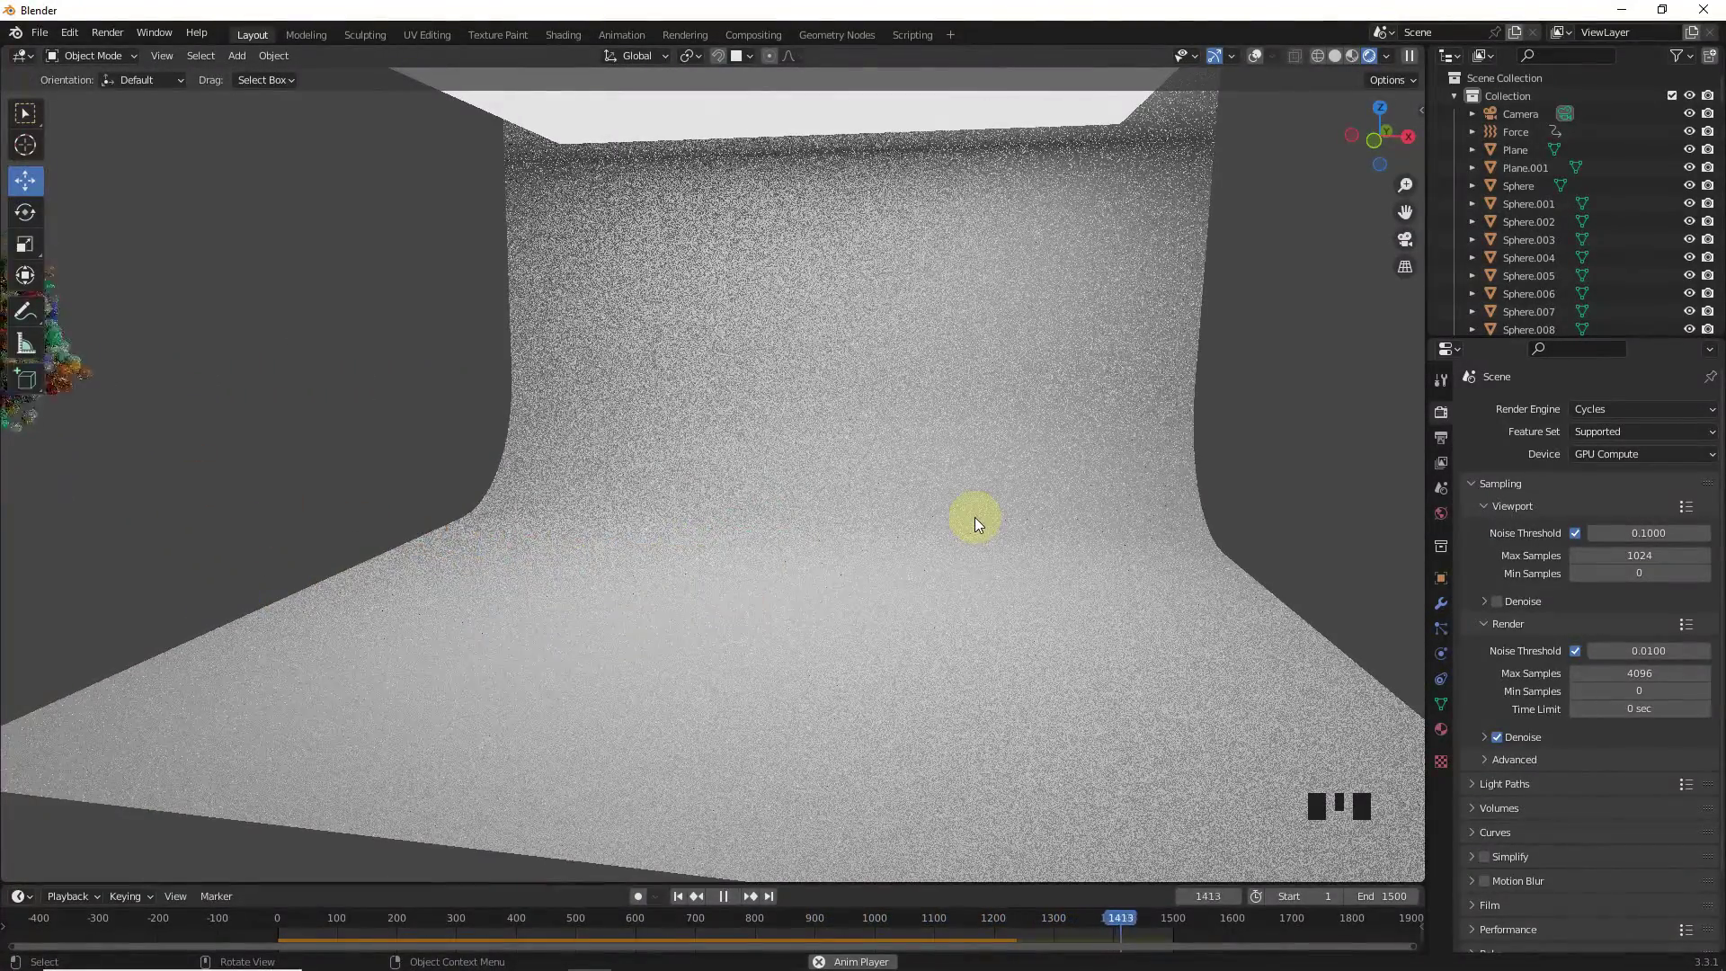